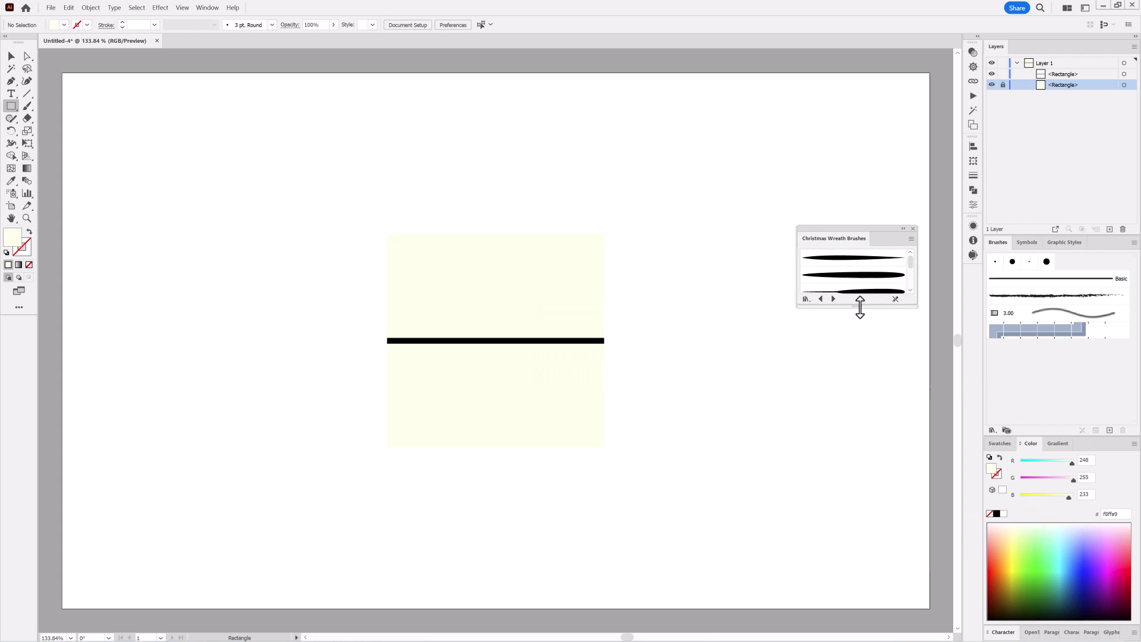
Expand the Christmas Wreath Brushes library to show every brush and recolor the horizontal bar's fill to green 007550
left_click_drag(857, 307, 857, 517)
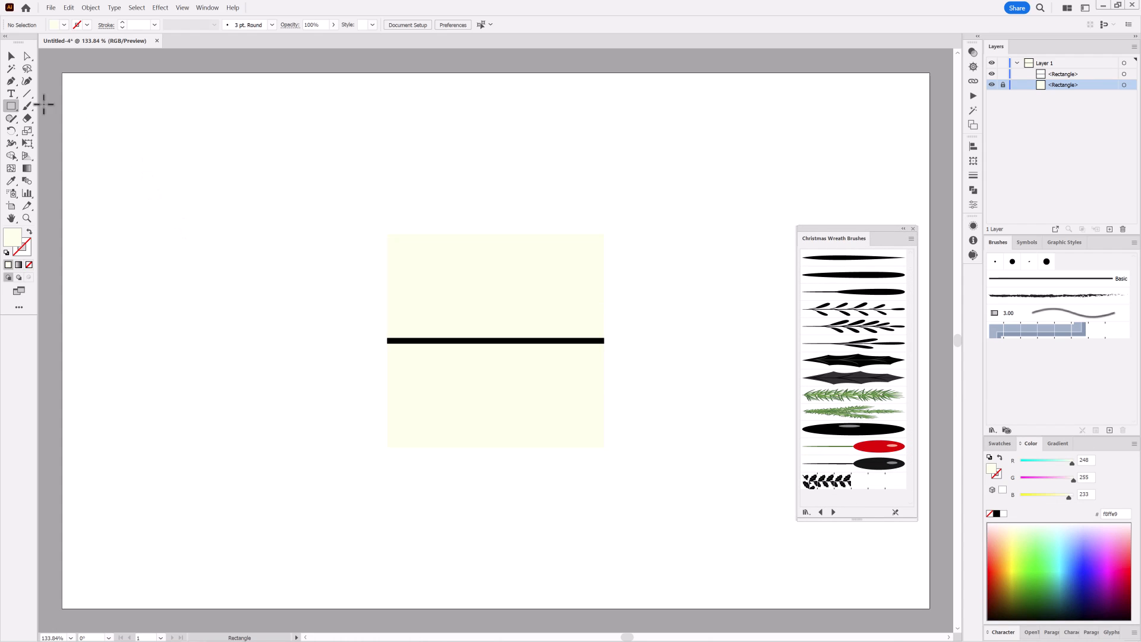
key("v")
left_click(496, 341)
left_click(1031, 587)
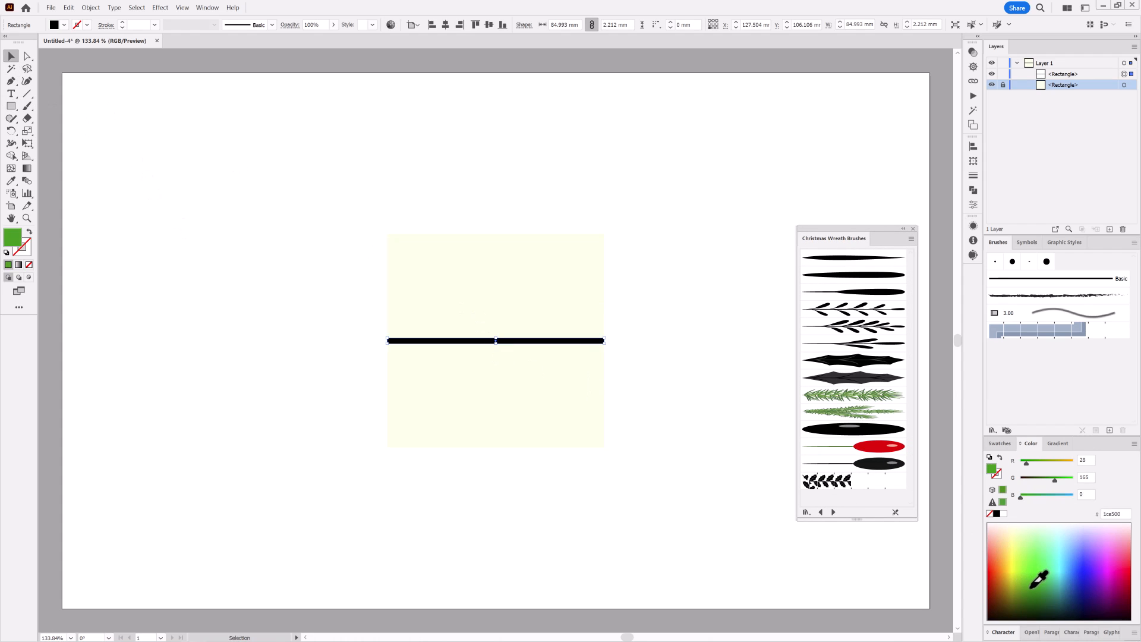
left_click_drag(1031, 588, 1044, 594)
key("ctrl+space")
left_click_drag(536, 343, 608, 389)
left_click_drag(1046, 479, 1043, 481)
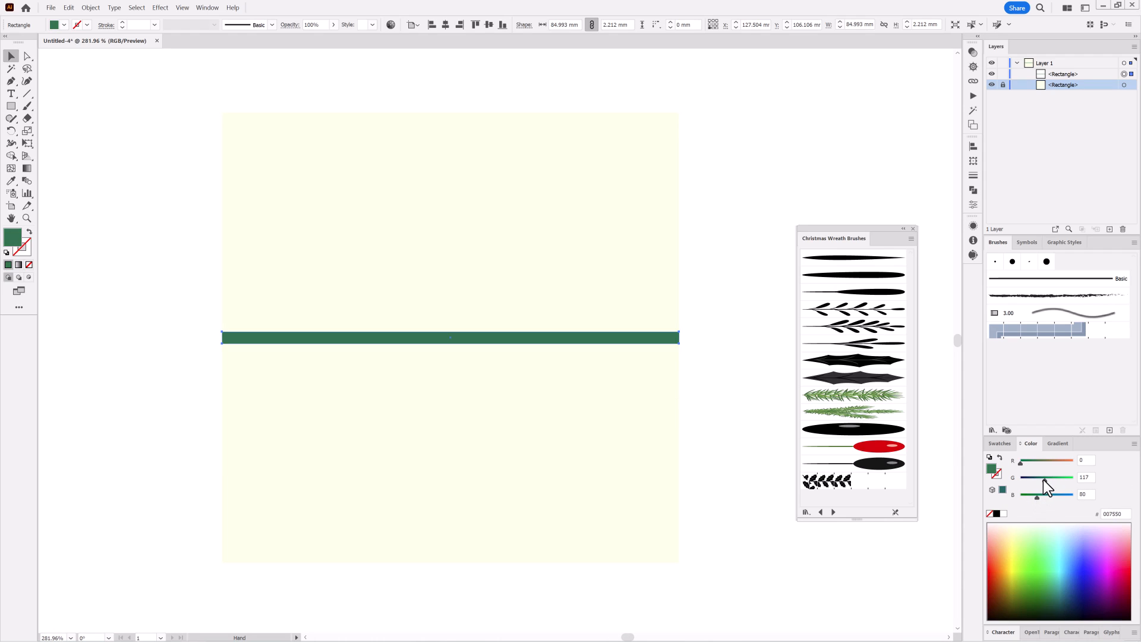
With nothing selected, paint two green holly leaves with the first holly leaf art brush, one above and one below the bar
left_click(28, 107)
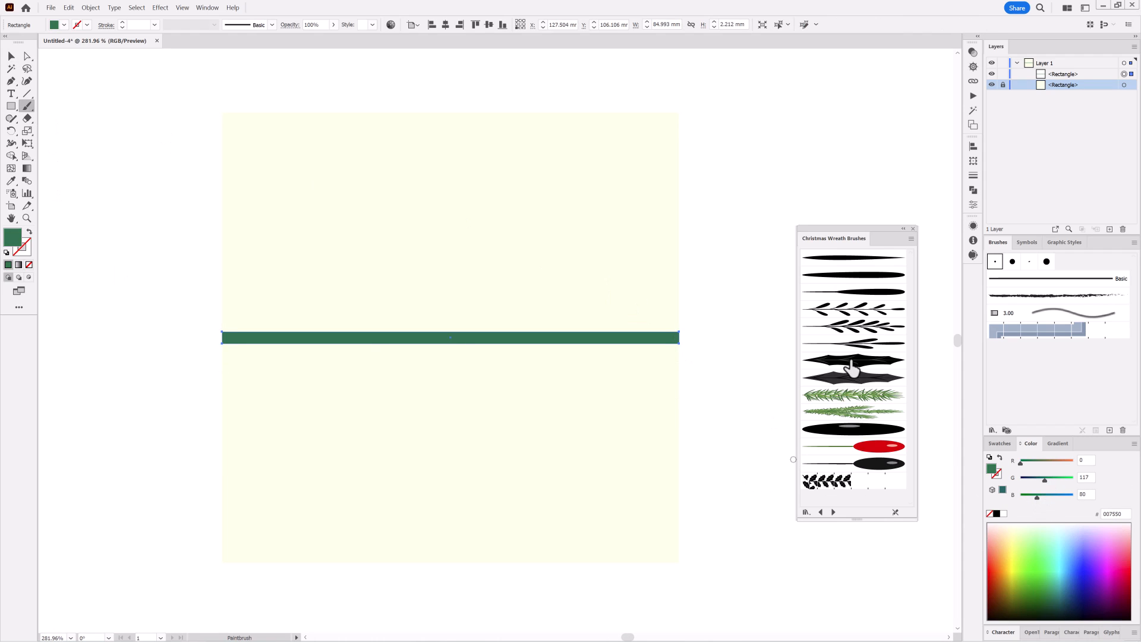
left_click(137, 7)
left_click(149, 39)
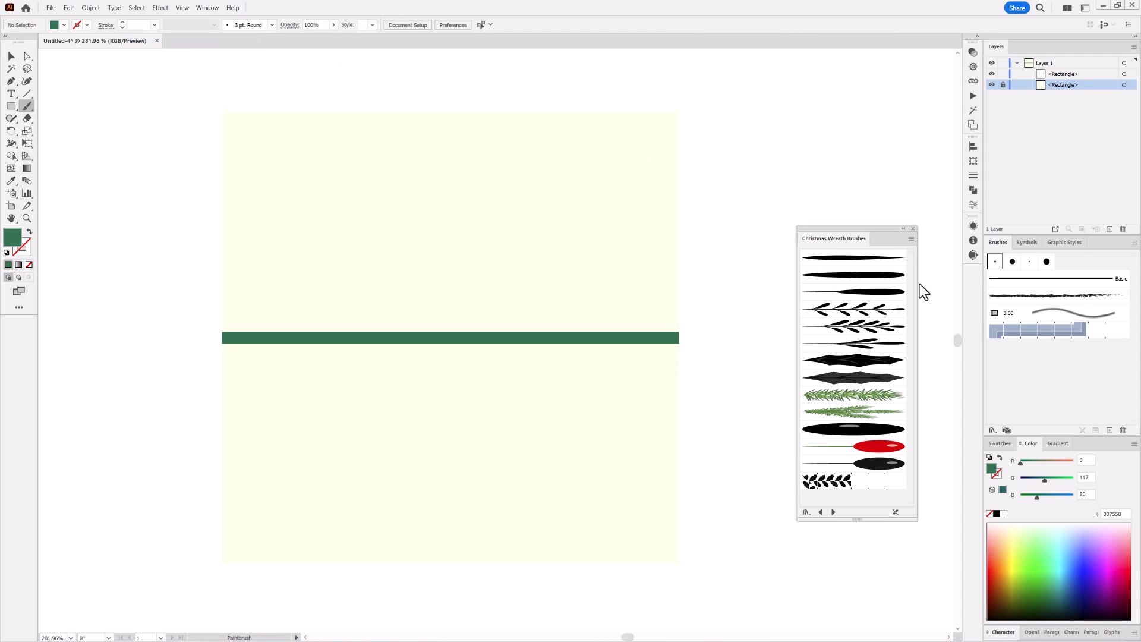
left_click(853, 359)
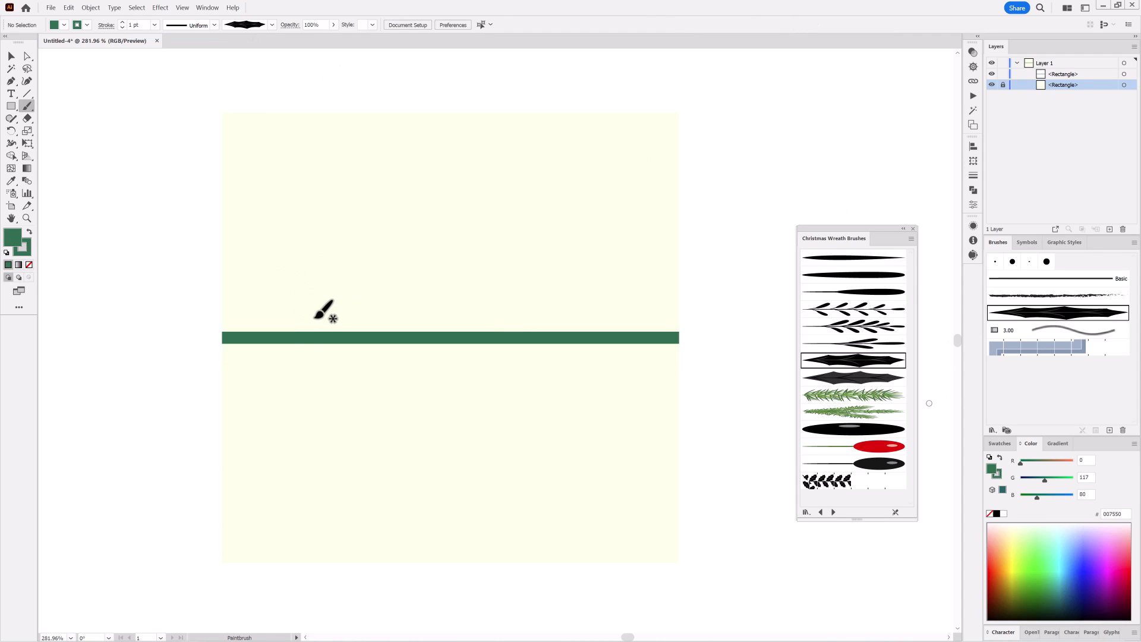
left_click_drag(489, 138, 486, 138)
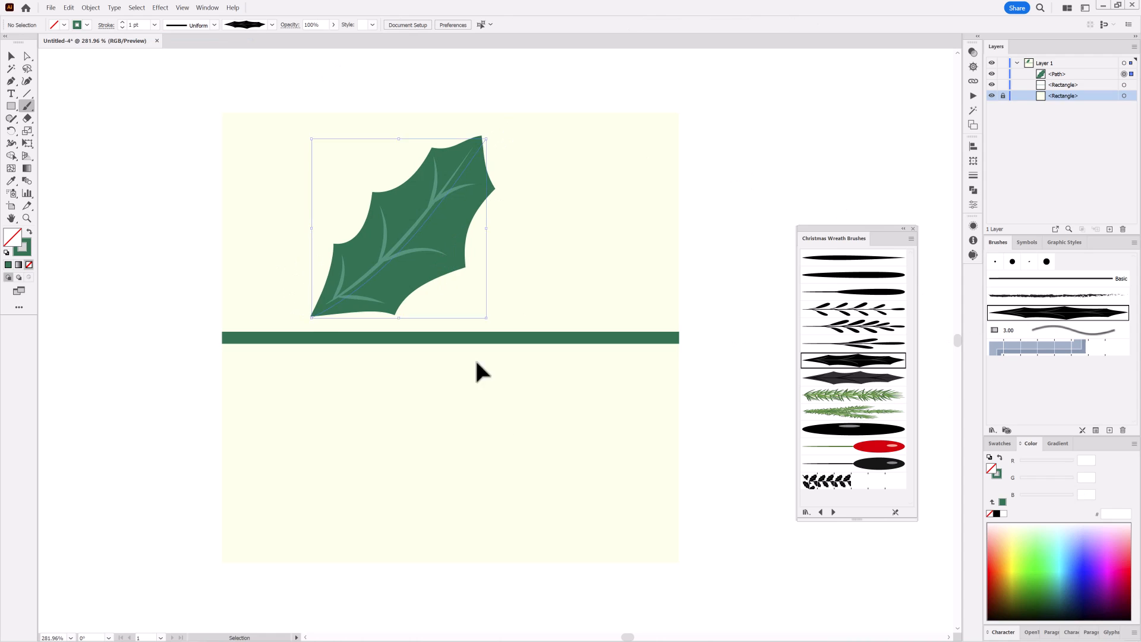
left_click_drag(410, 365, 509, 455)
left_click_drag(560, 534, 560, 534)
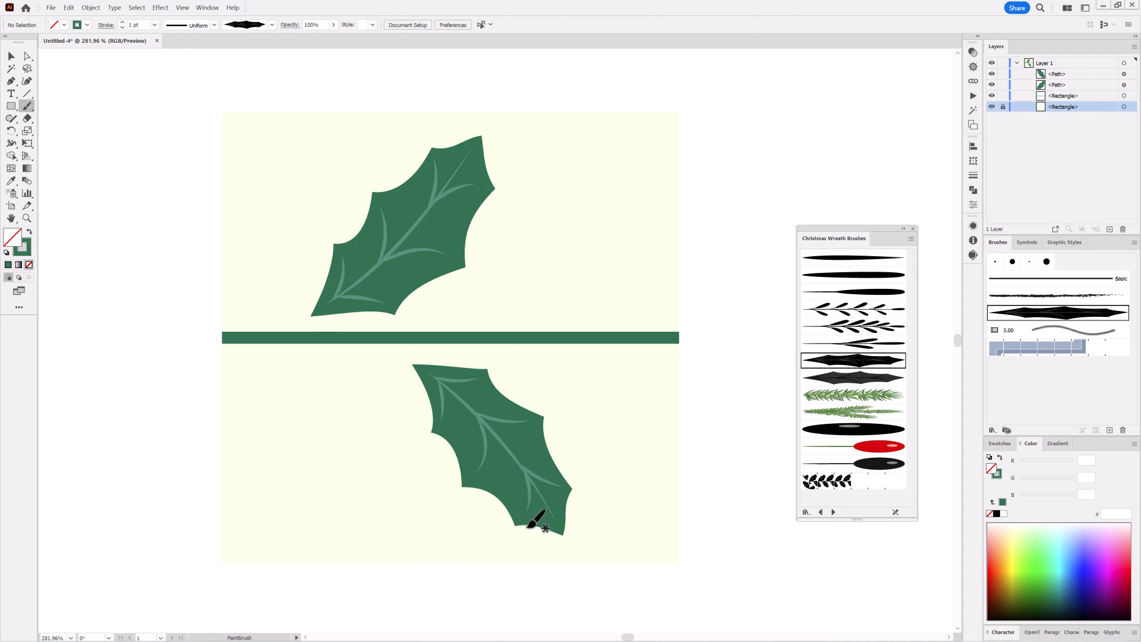
Widen the holly leaves by setting the stroke weight to 1.2 pt on the lower one and 1.1 pt on the upper one
key("ctrl")
left_click(123, 22)
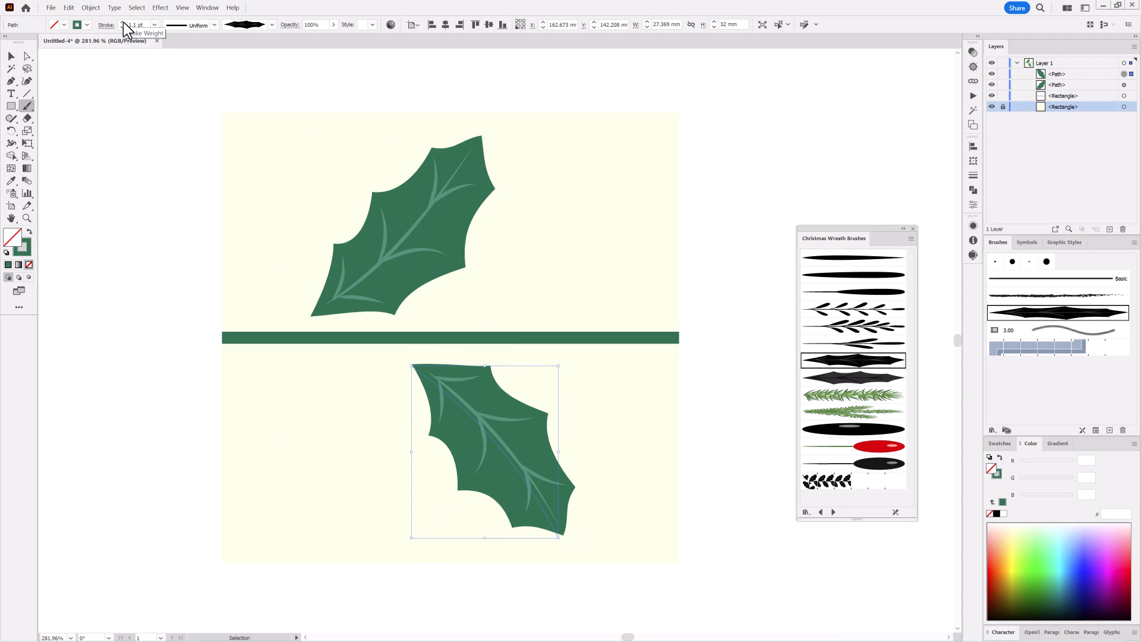
left_click(123, 22)
left_click(124, 22)
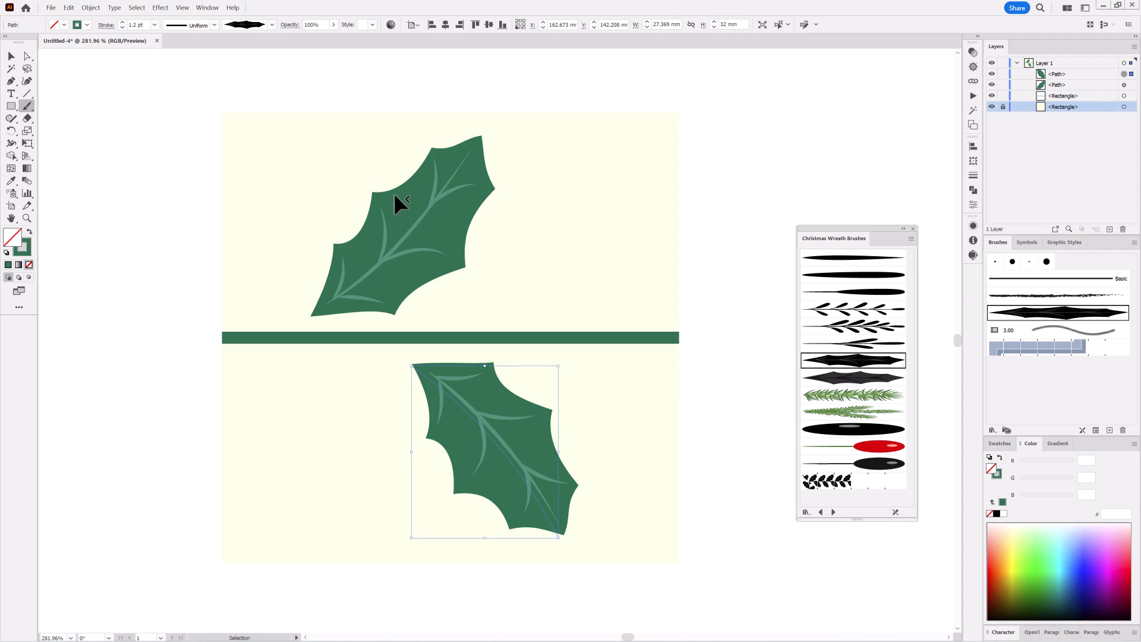
left_click(394, 193, "ctrl")
left_click(123, 22)
left_click(743, 159, "ctrl")
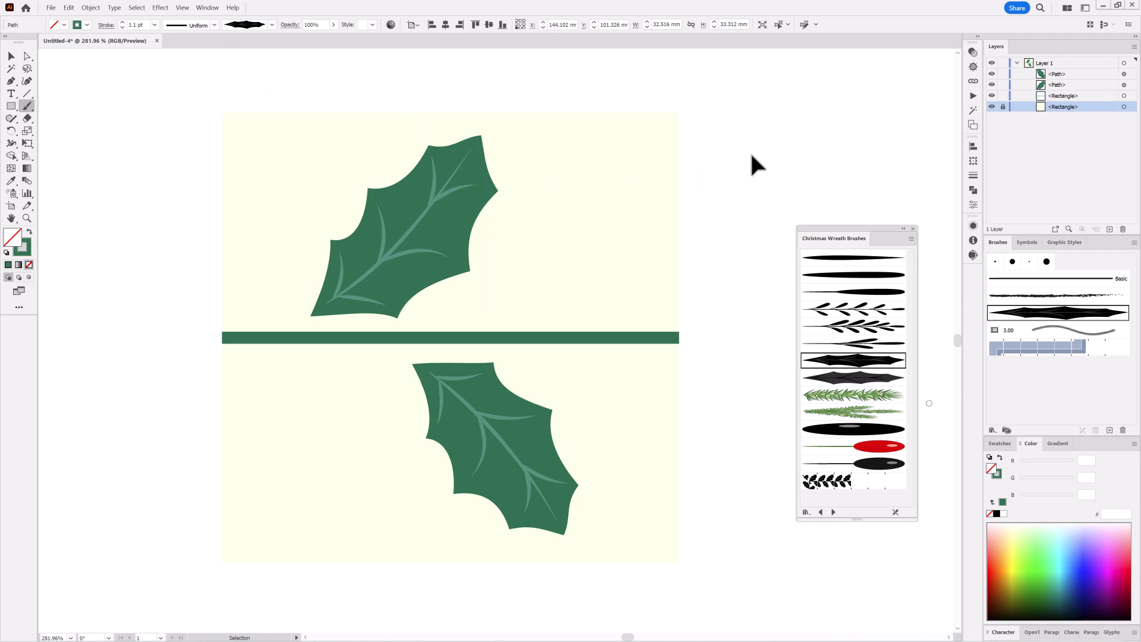
Move the upper holly leaf closer to the square's left edge and enlarge it to about 35 by 36 mm, fine-tuning its stroke weight
left_click_drag(418, 275, 343, 280)
left_click_drag(418, 138, 433, 127)
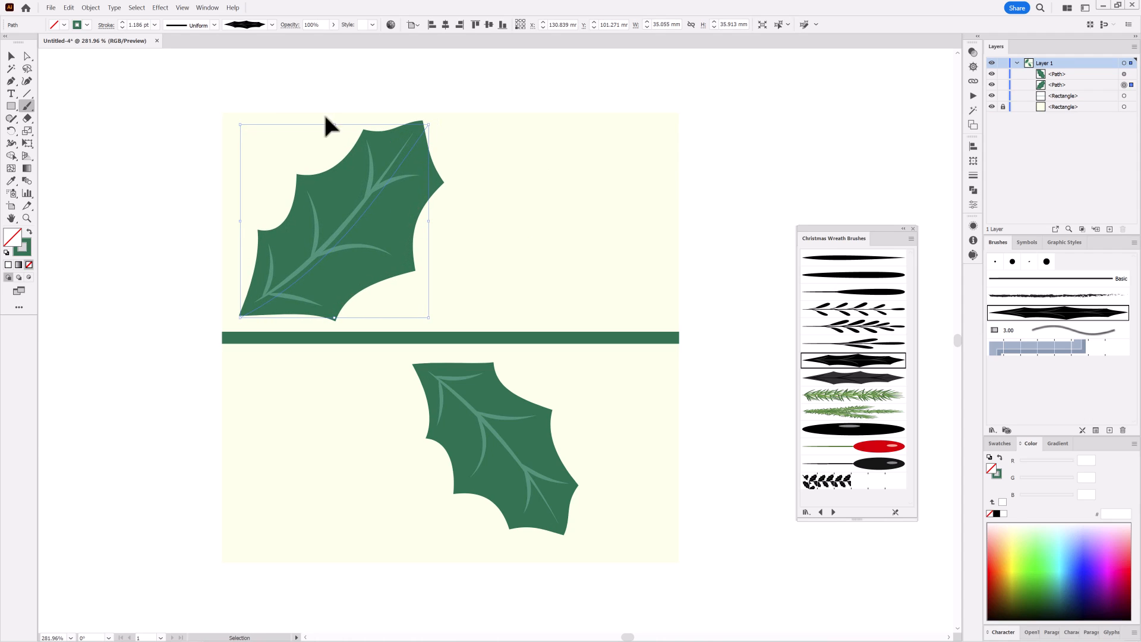
left_click(122, 21)
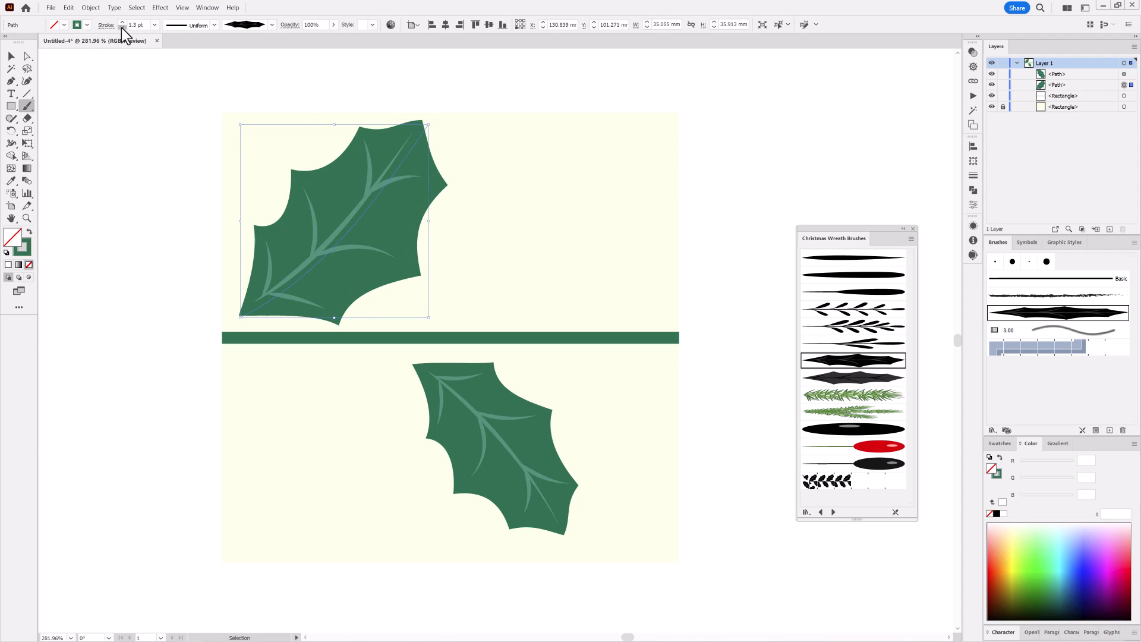
left_click(121, 28)
Move the lower holly leaf slightly left and enlarge it to about 31 by 36 mm
left_click(508, 479)
left_click_drag(481, 484, 447, 481)
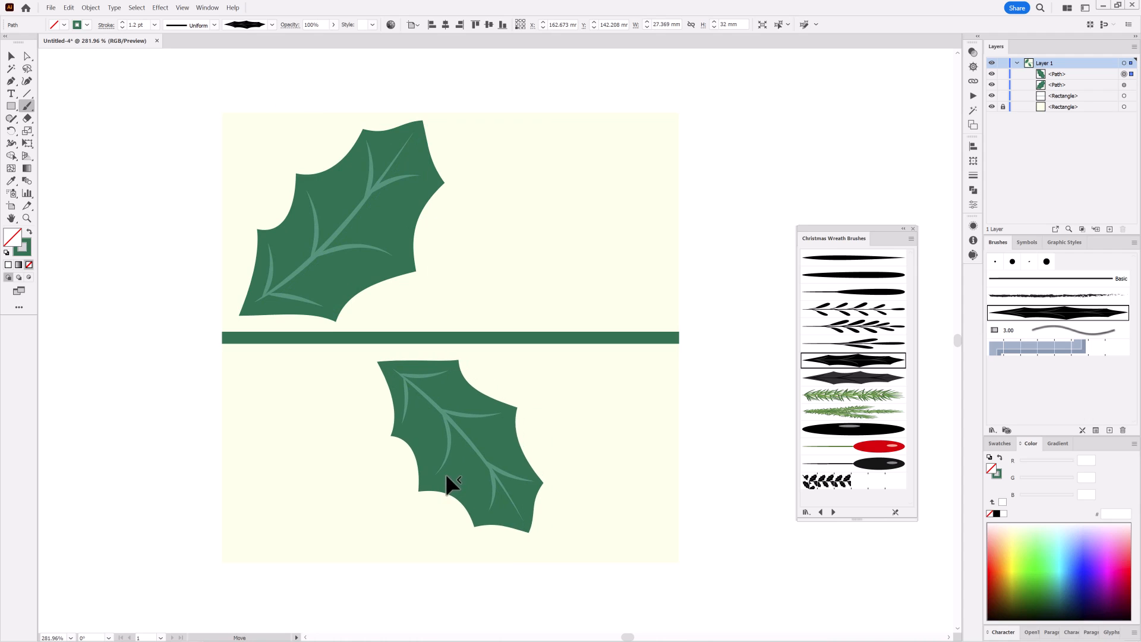
left_click_drag(522, 538, 539, 560)
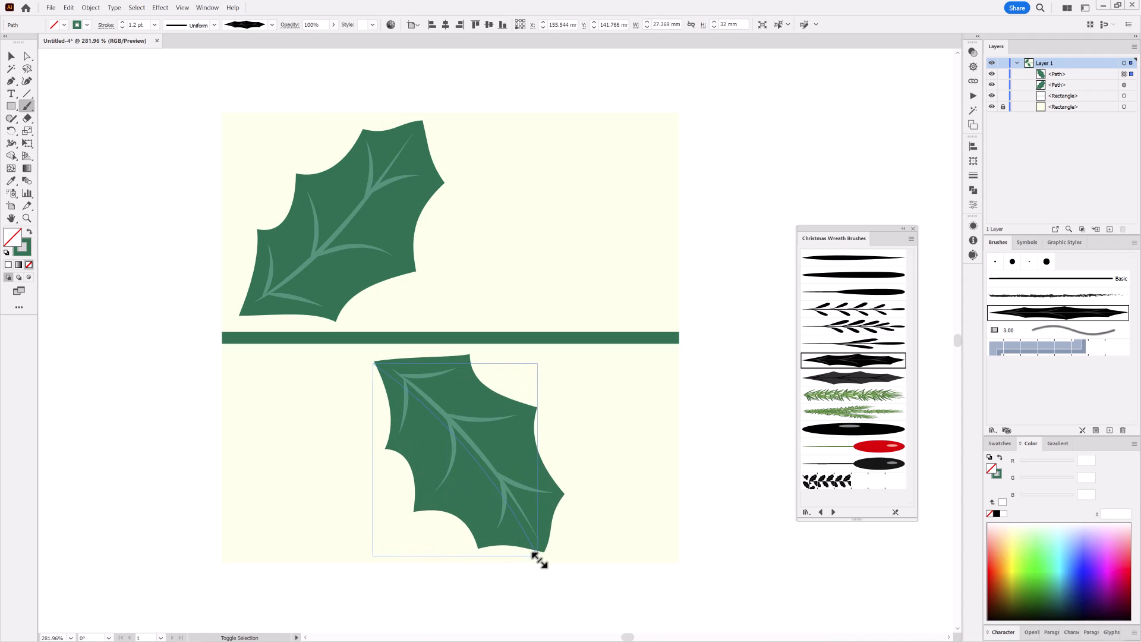
Recolor the lower holly leaf's stroke to the darker green 00633d and deselect it
left_click(996, 475)
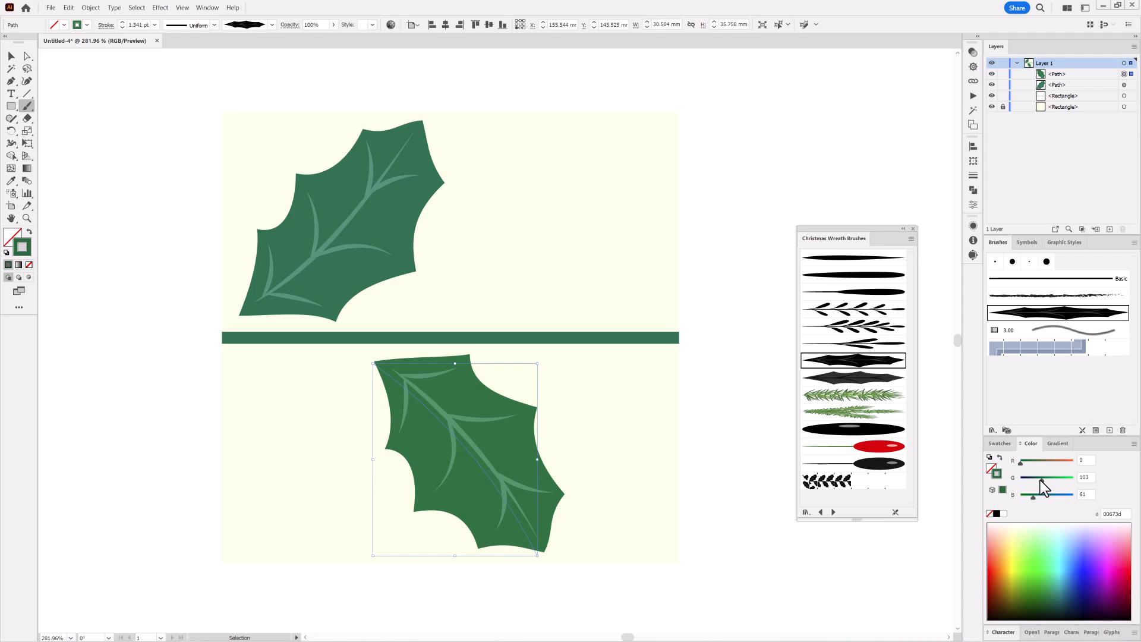
left_click_drag(1040, 480, 1040, 480)
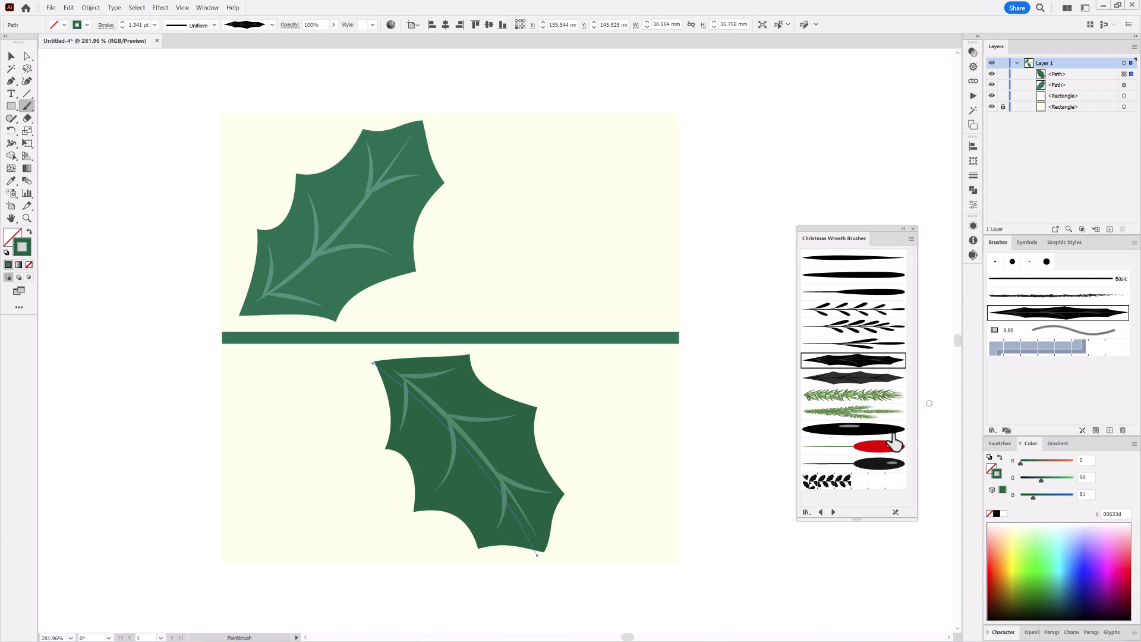
left_click(867, 111, "ctrl")
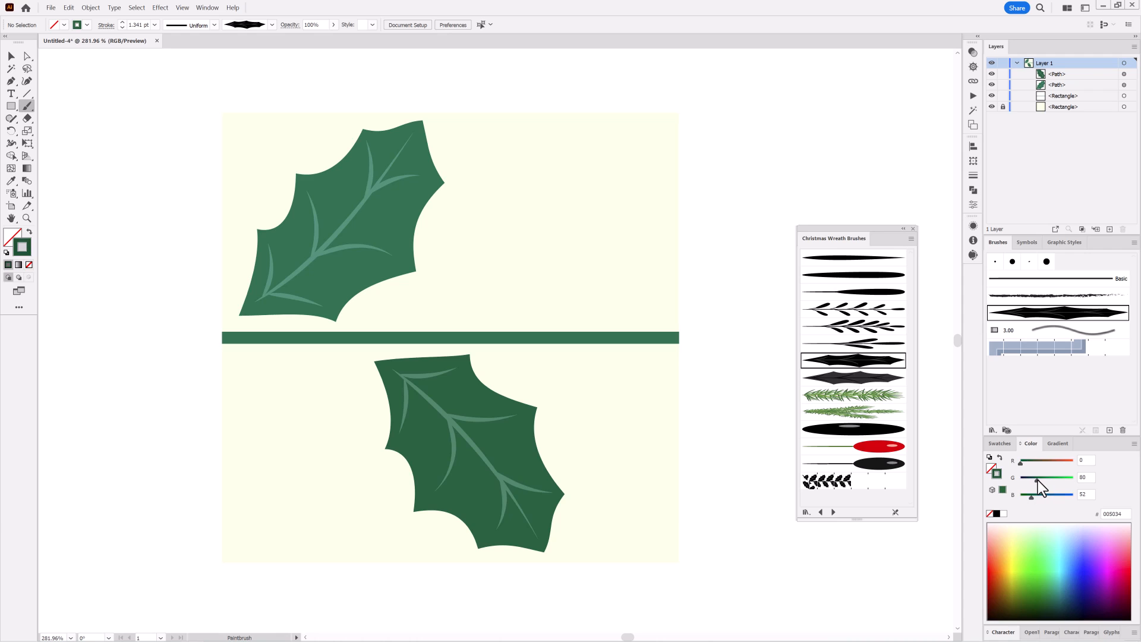
Paint a 005034 green sprig with the second leafy branch brush, rising from the bar at the upper right, and send it behind the bar
left_click(868, 327)
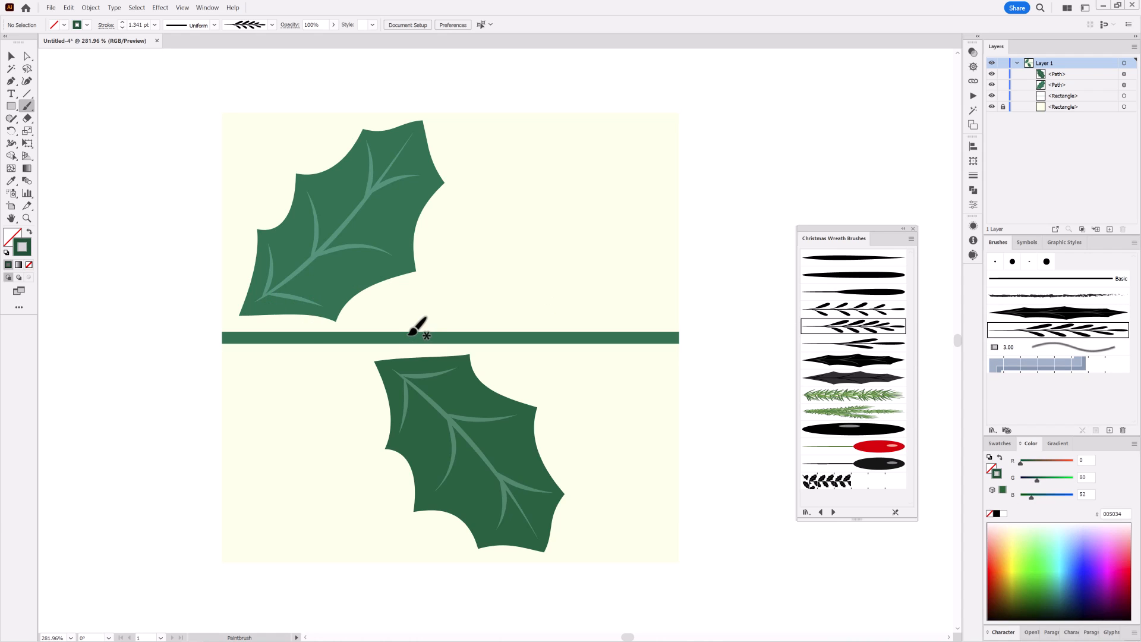
left_click_drag(597, 165, 607, 162)
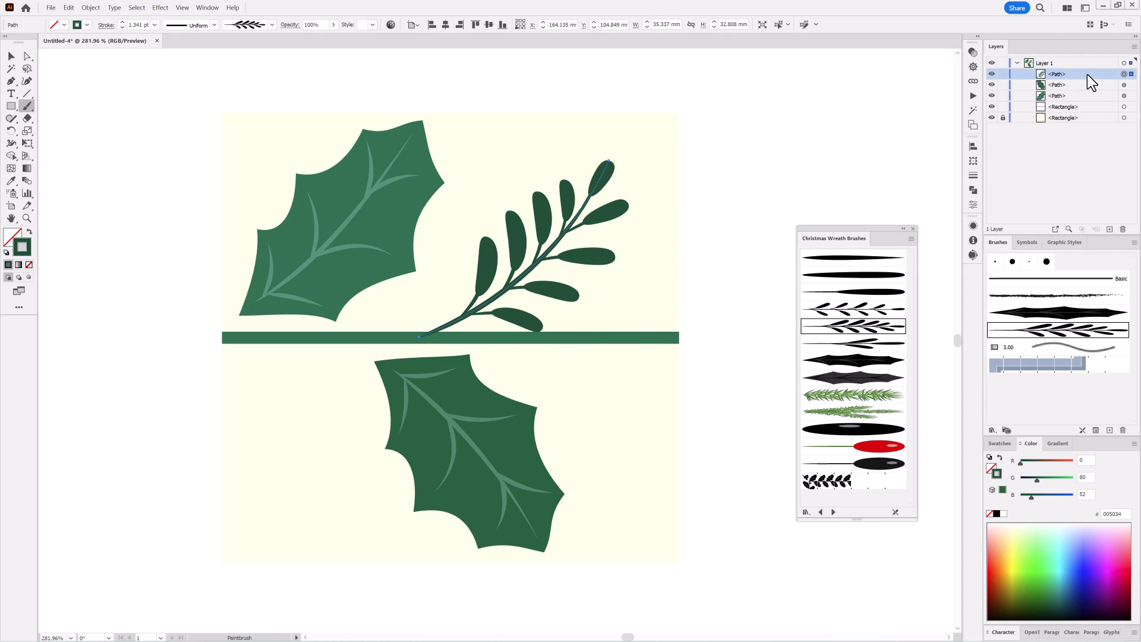
left_click_drag(1086, 74, 1072, 104)
left_click(458, 291, "ctrl")
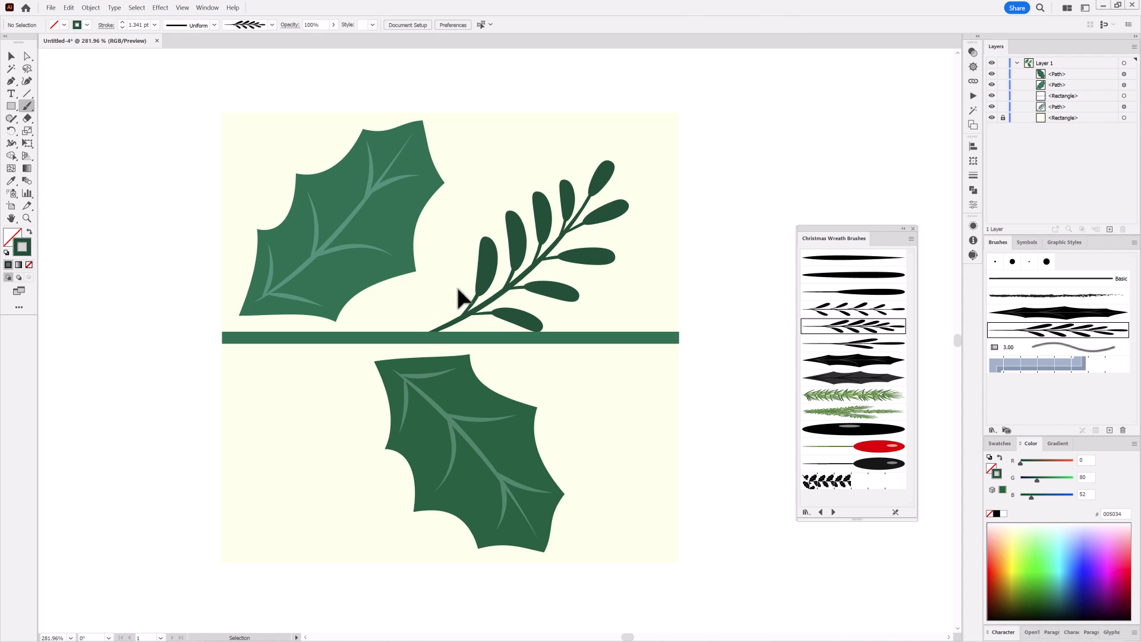
Recolor the leafy sprig's stroke to the teal green 006452
left_click(607, 257, "ctrl")
left_click_drag(1040, 479, 1038, 497)
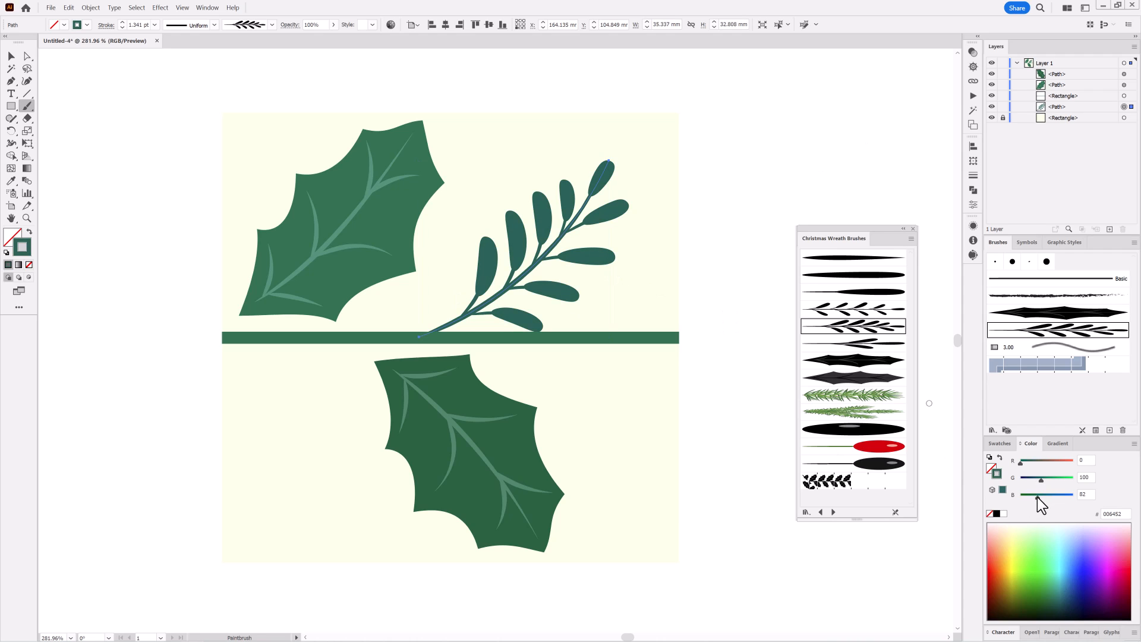
left_click(911, 163, "ctrl")
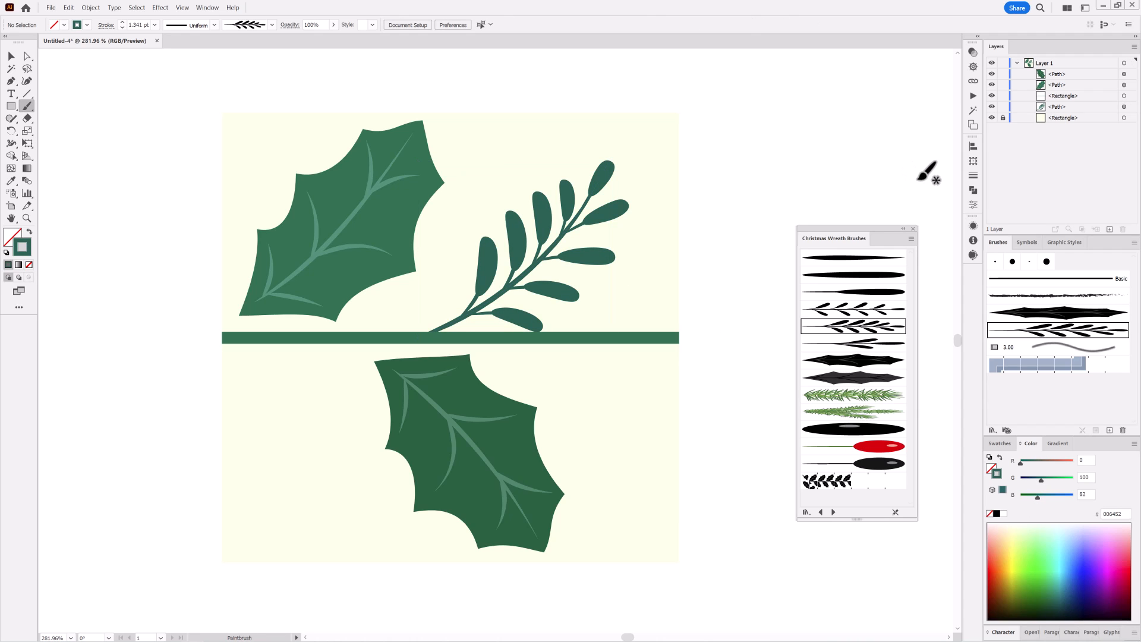
Replace the background square's cream fill with a mint stroke of color 64ffcc and lock the square again
left_click(1124, 118)
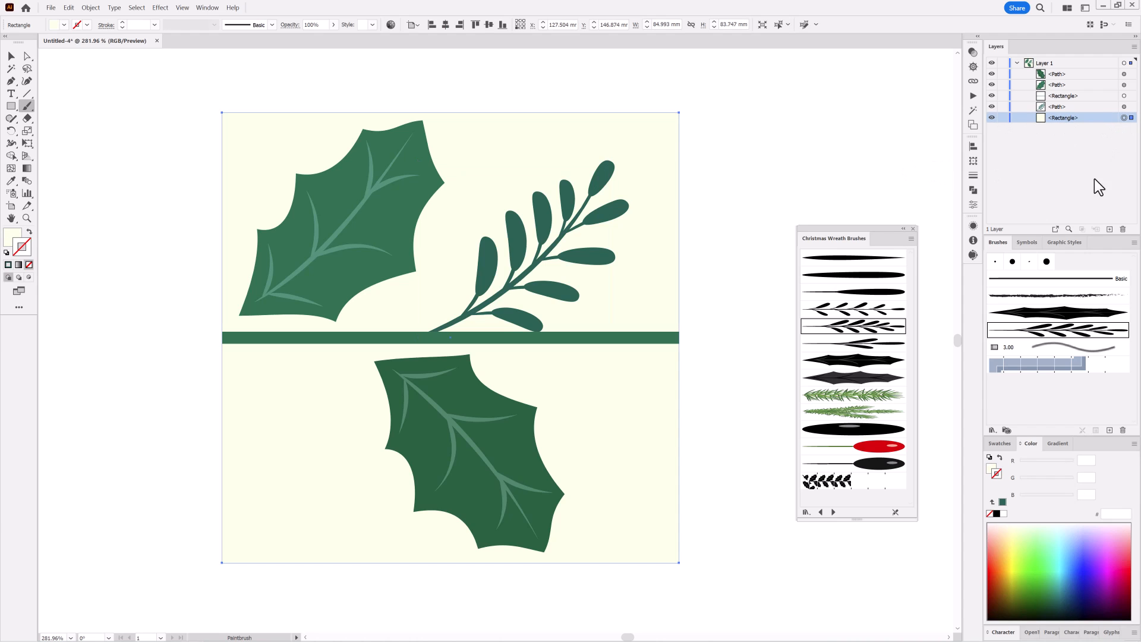
left_click(1001, 459)
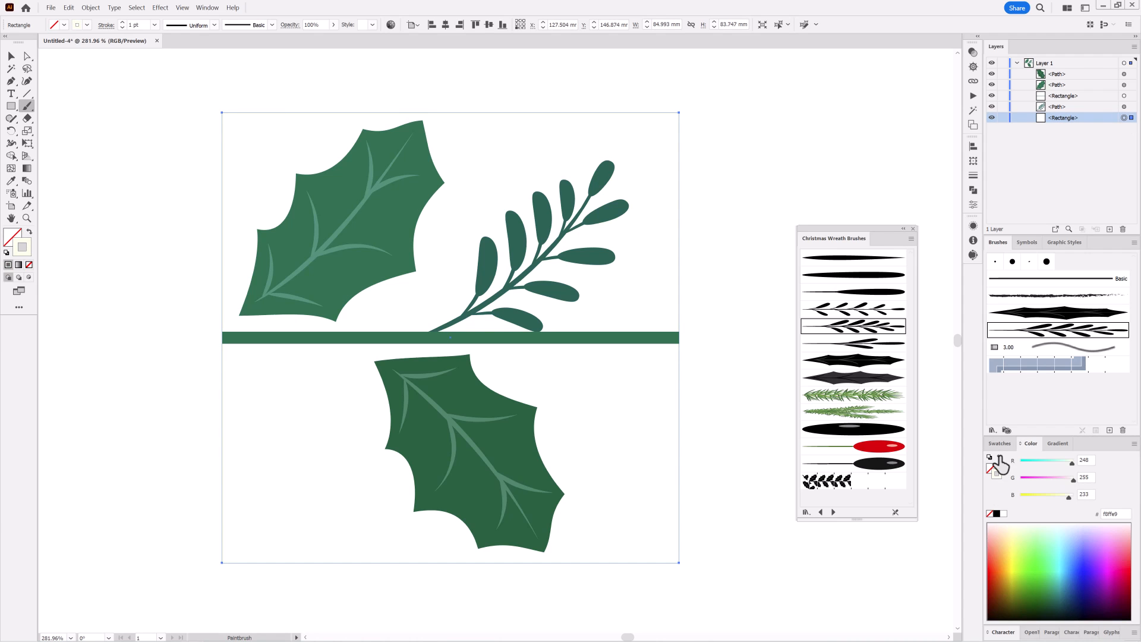
left_click(1051, 550)
left_click(866, 146, "ctrl")
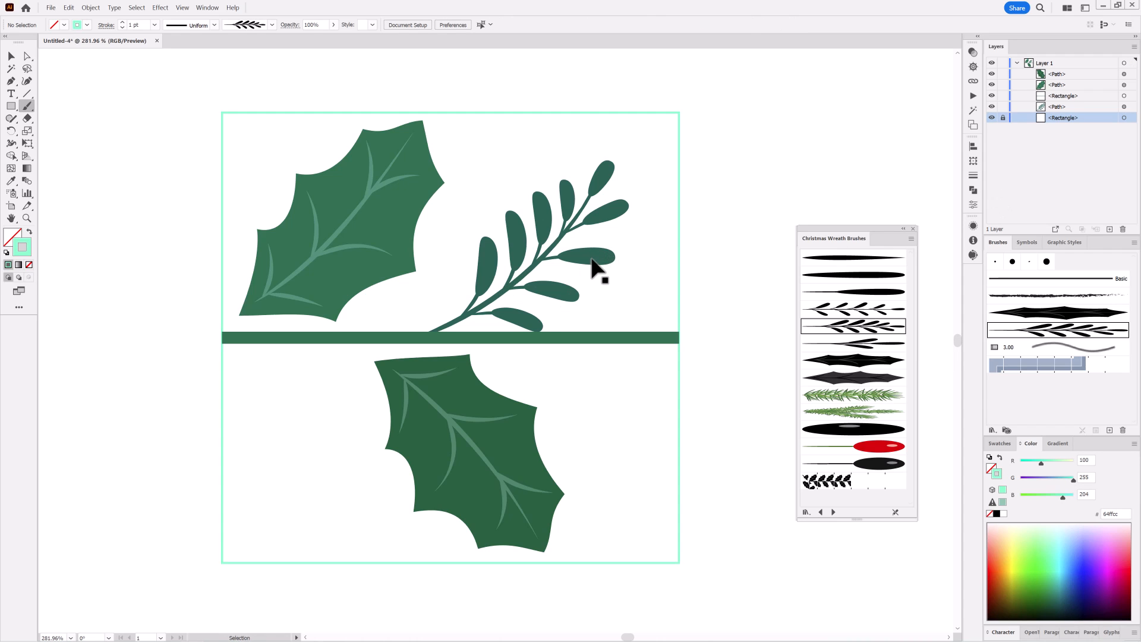
Nudge the leafy sprig slightly left and set its stroke weight to 1 pt
left_click_drag(594, 268, 583, 263)
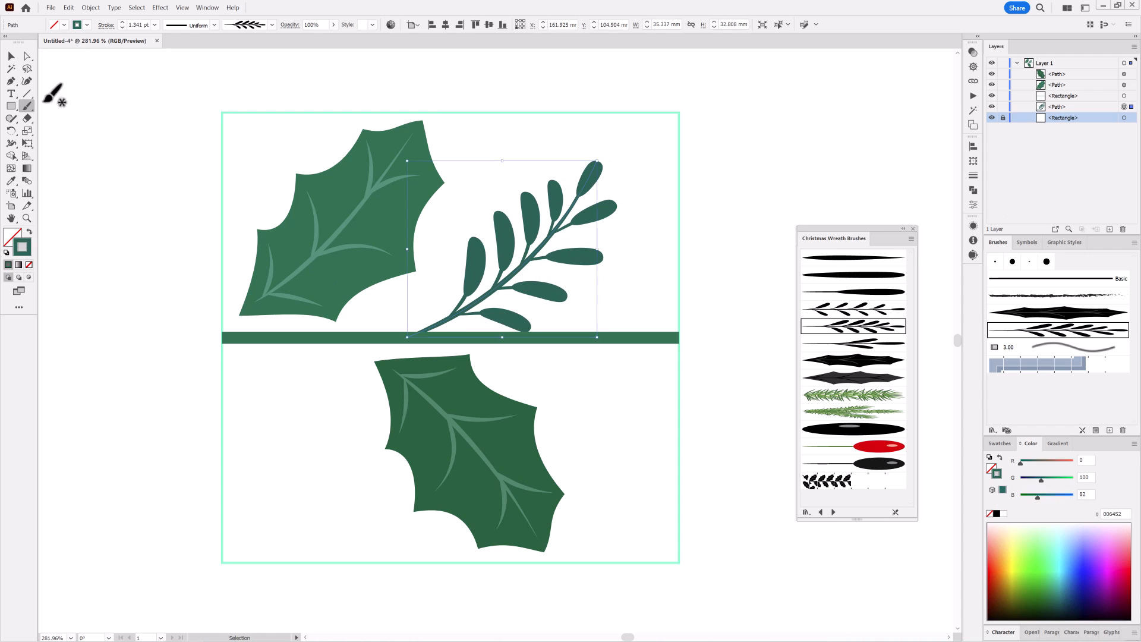
left_click(122, 28)
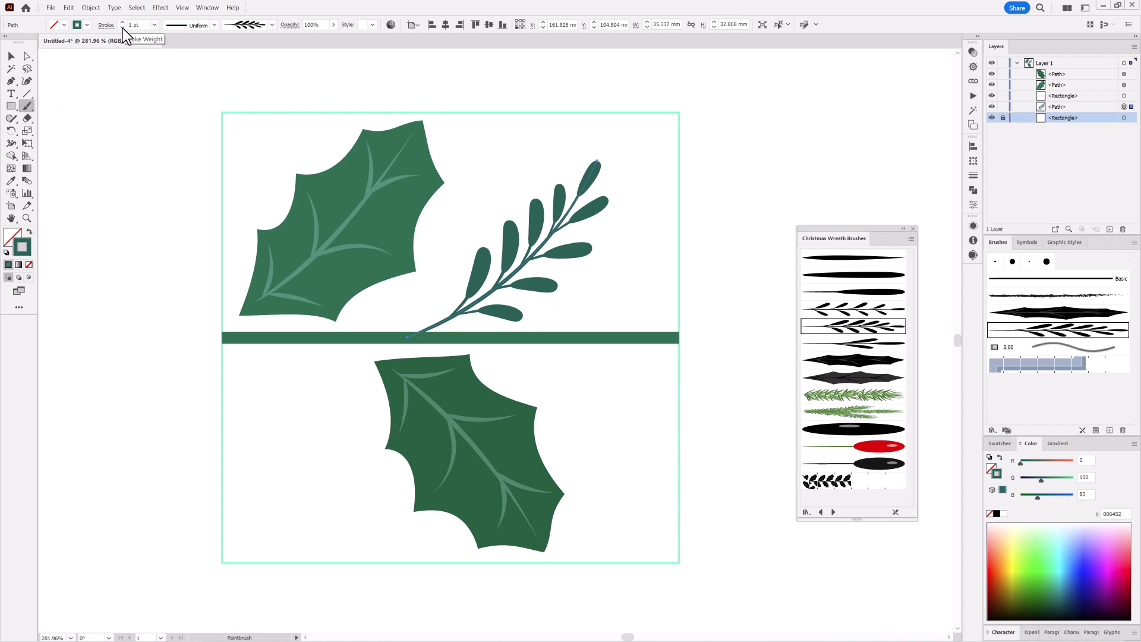
left_click(869, 180, "ctrl")
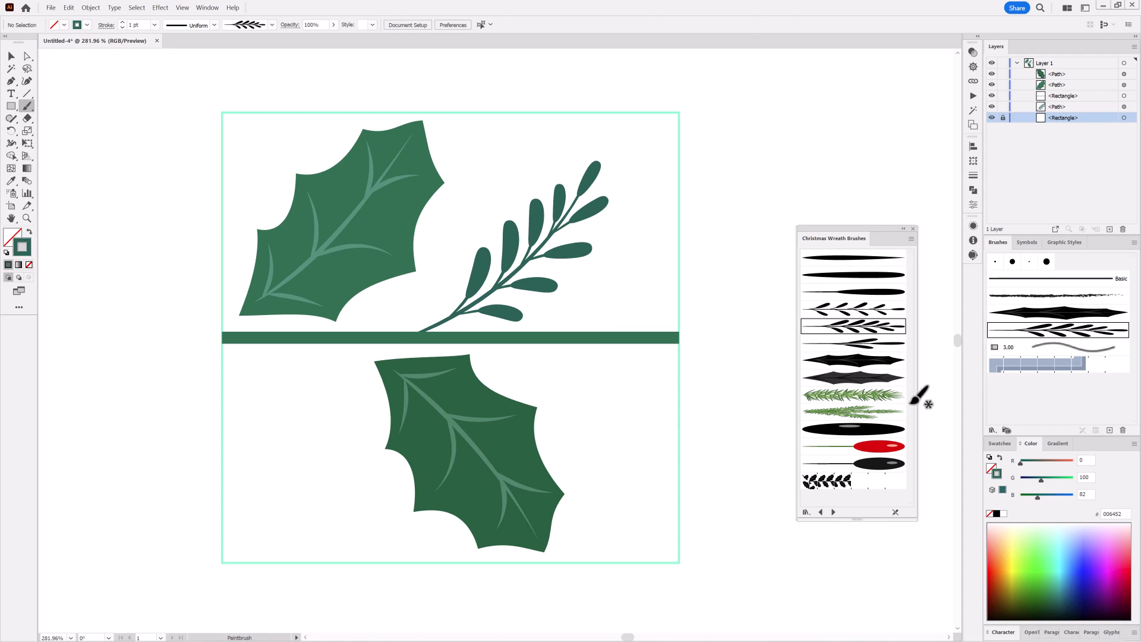
Paint a red berry on a short curved stem between the upper holly leaf and the sprig, undoing the first longer attempt
left_click(874, 447)
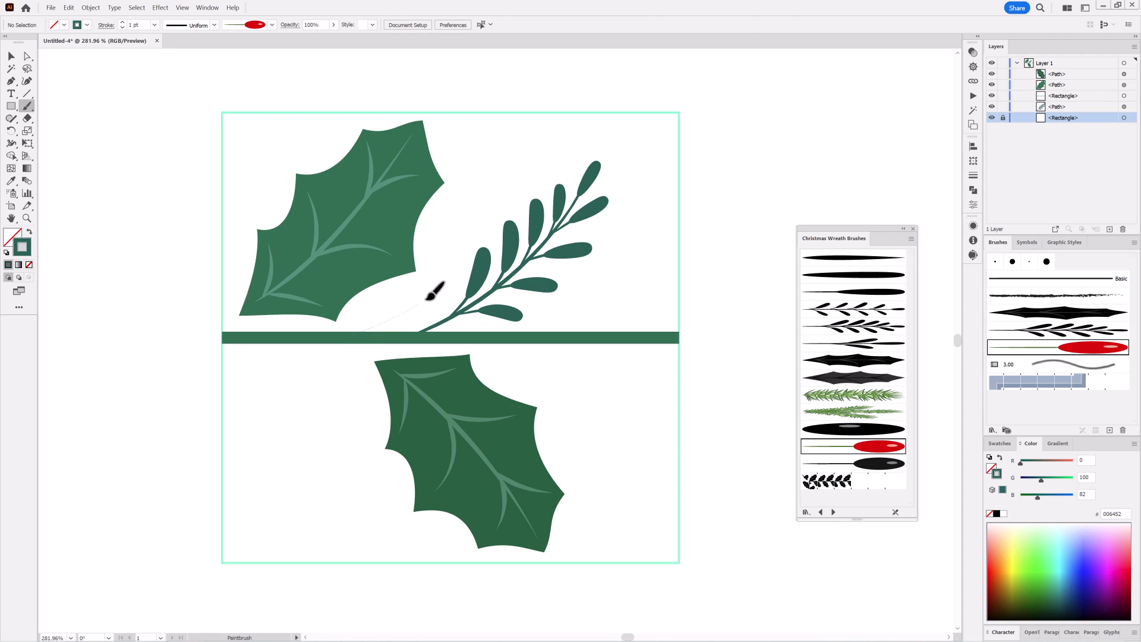
left_click_drag(480, 237, 473, 241)
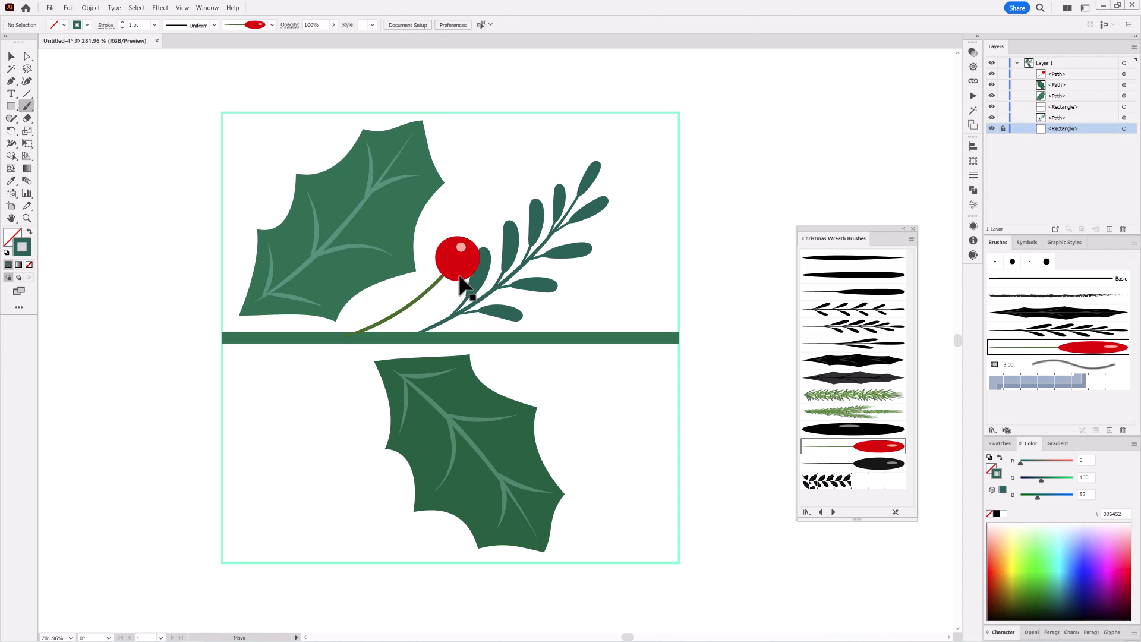
key("ctrl+z")
left_click_drag(352, 335, 400, 314)
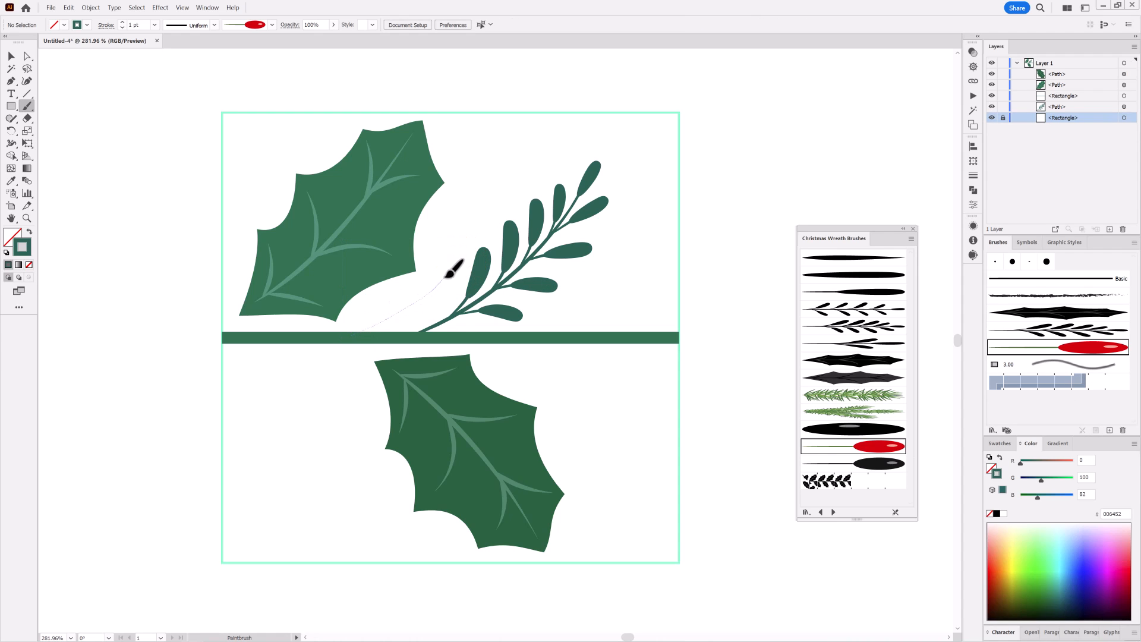
left_click_drag(446, 277, 447, 278)
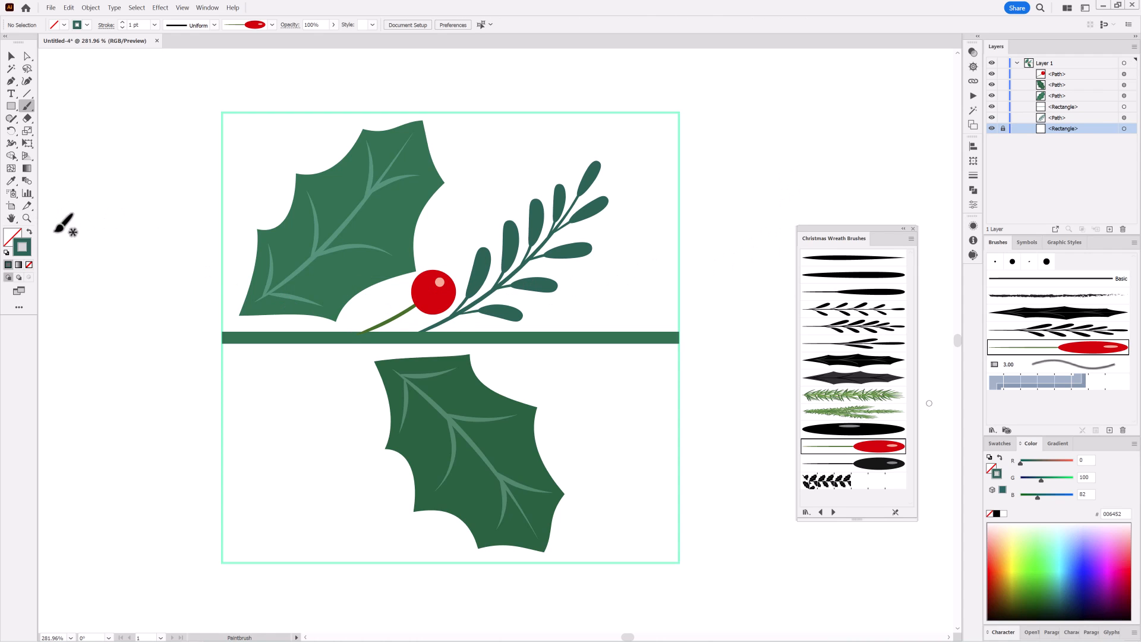
Switch to Draw Behind mode and paint a second red berry behind the upper sprig, undoing the first attempt
left_click(19, 277)
left_click_drag(565, 284, 572, 285)
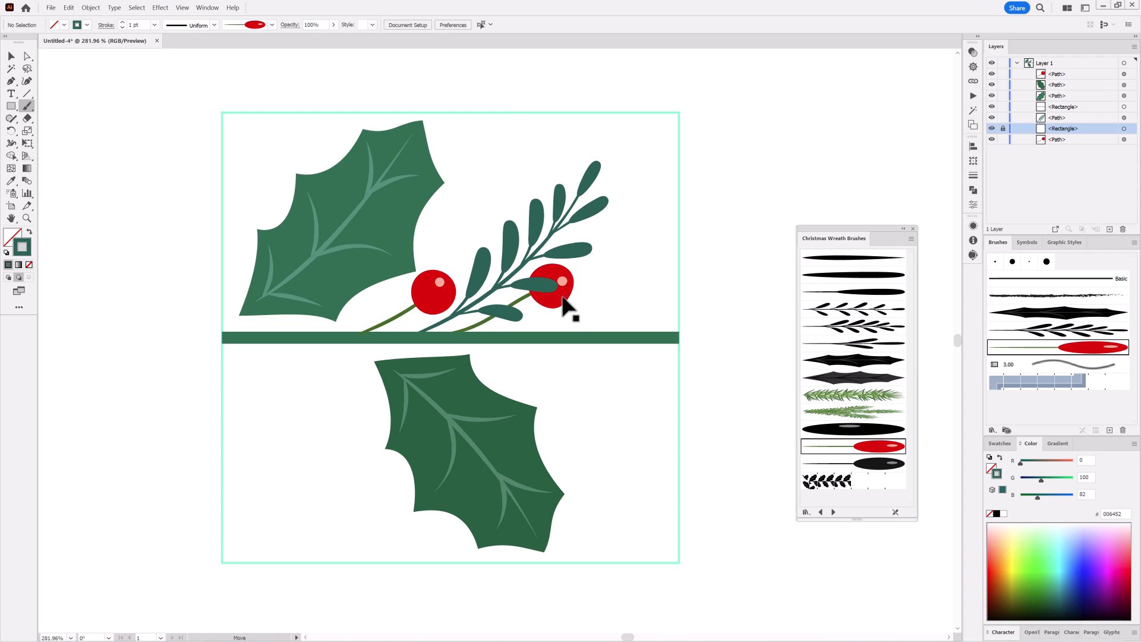
key("ctrl")
key("ctrl+z")
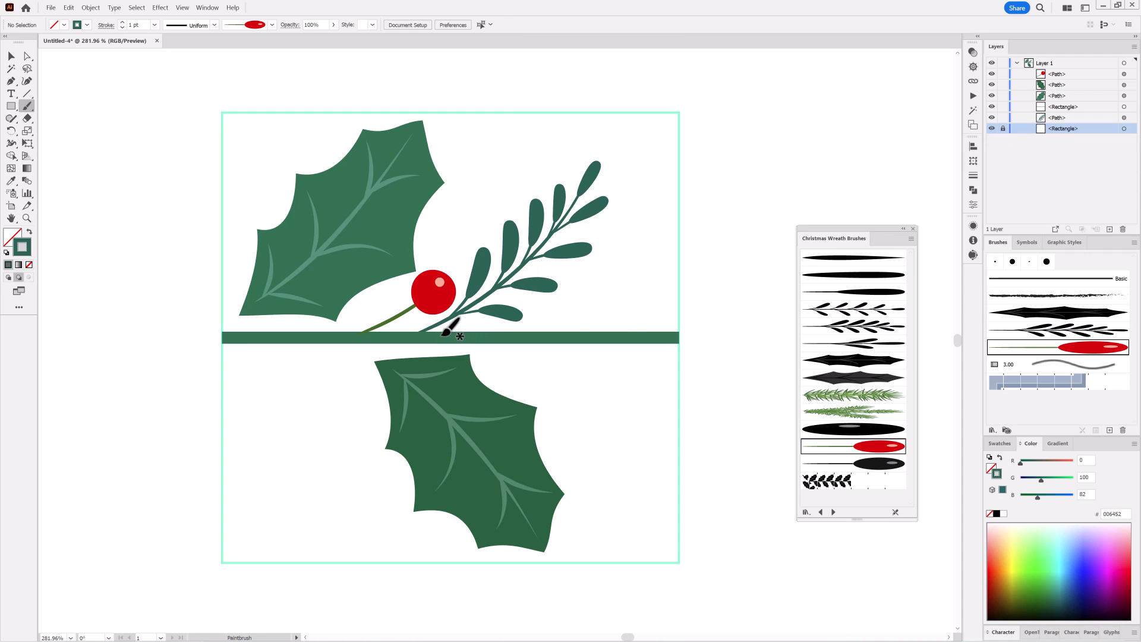
left_click_drag(561, 298, 562, 297)
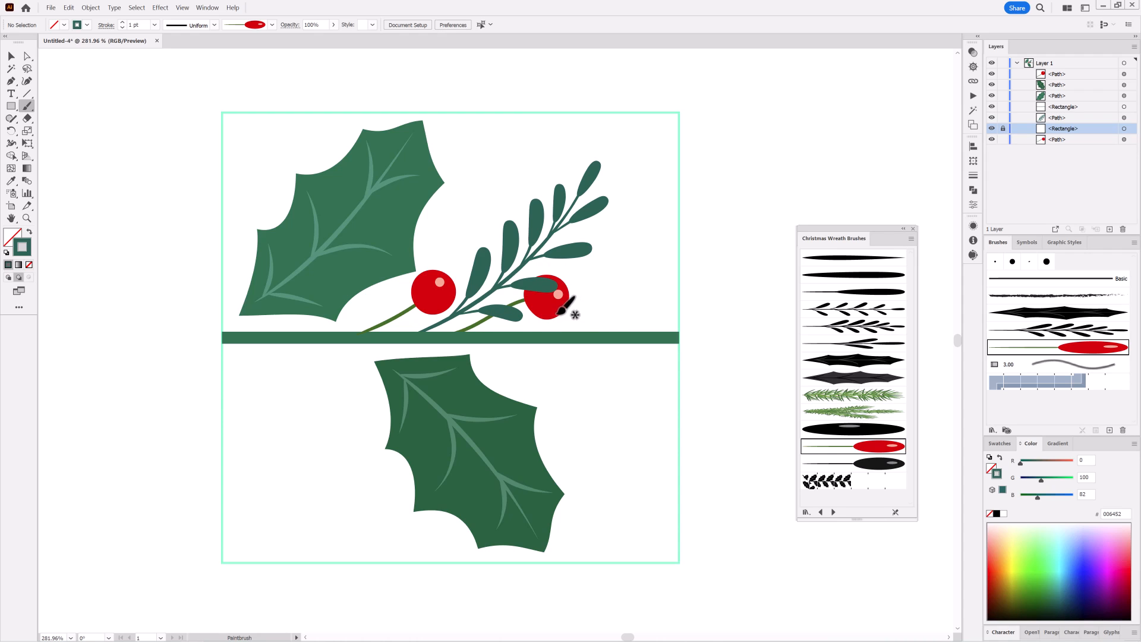
key("ctrl")
left_click(736, 352, "ctrl")
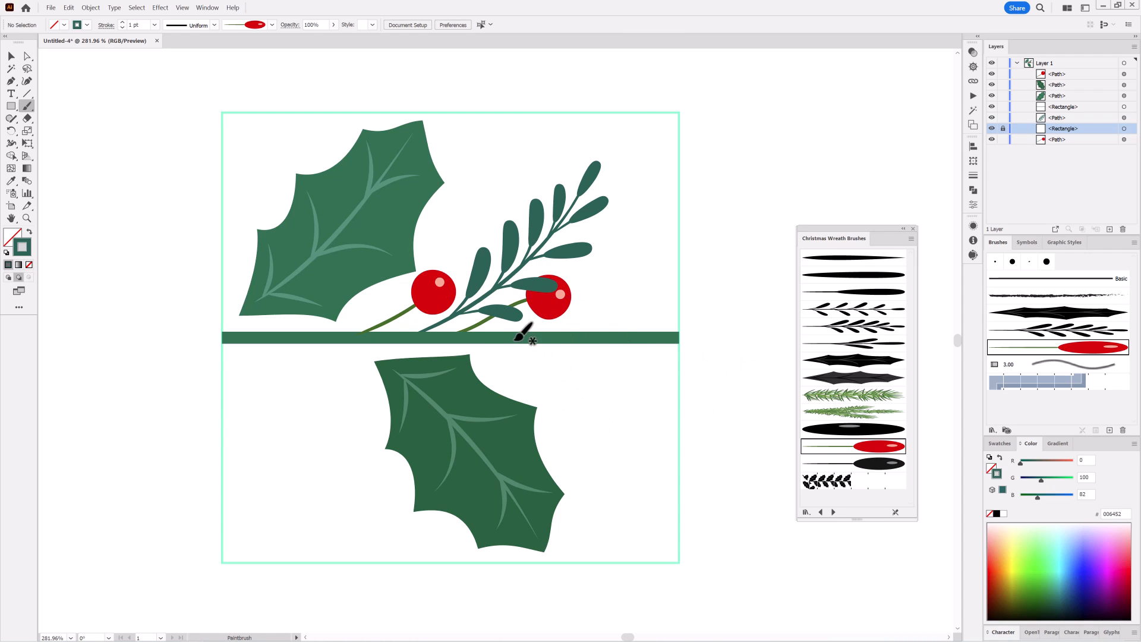
Paint a red berry on a curved stem below the bar, beside the lower holly leaf, spanning about 18 by 12 mm
mouse_move(588, 406)
left_mouse_down()
mouse_move(559, 405)
mouse_move(593, 409)
left_mouse_up()
key("ctrl")
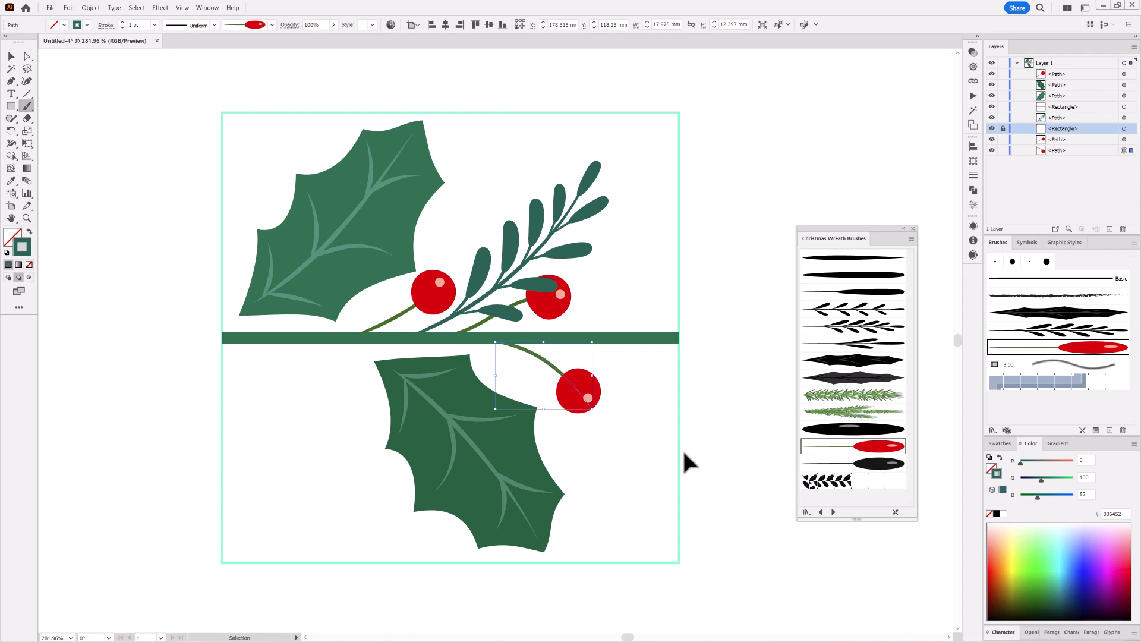
left_click(730, 394, "ctrl")
Paint a leafy sprig with the upper sprig's brush below the bar, left of the lower holly leaf, and enlarge it to about 24 mm wide
left_click(595, 208, "ctrl")
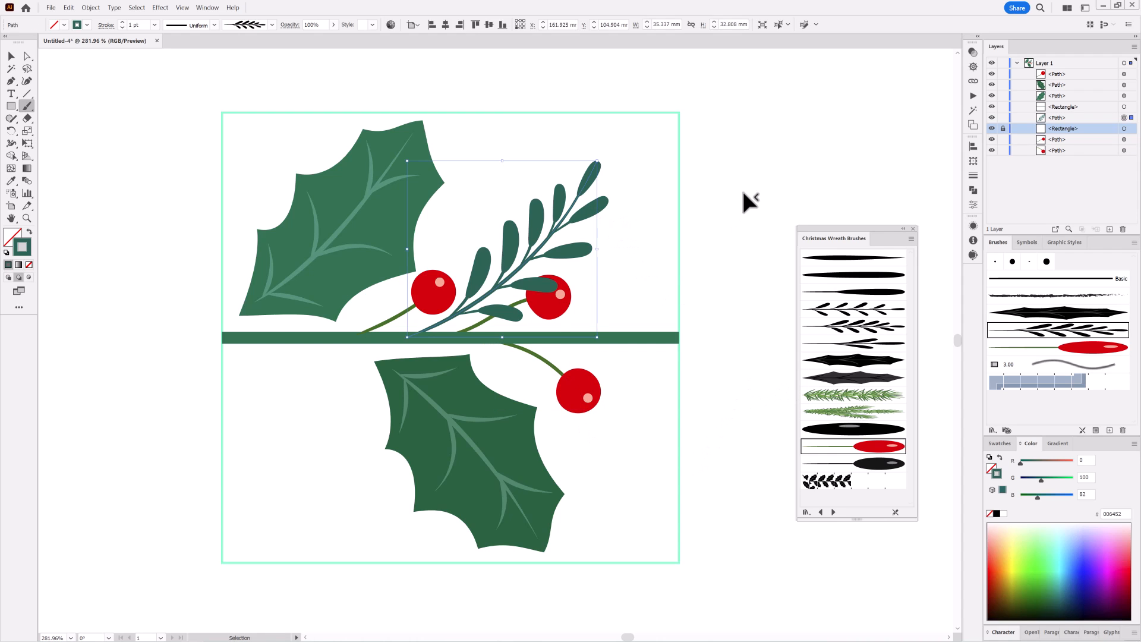
left_click(749, 202, "ctrl")
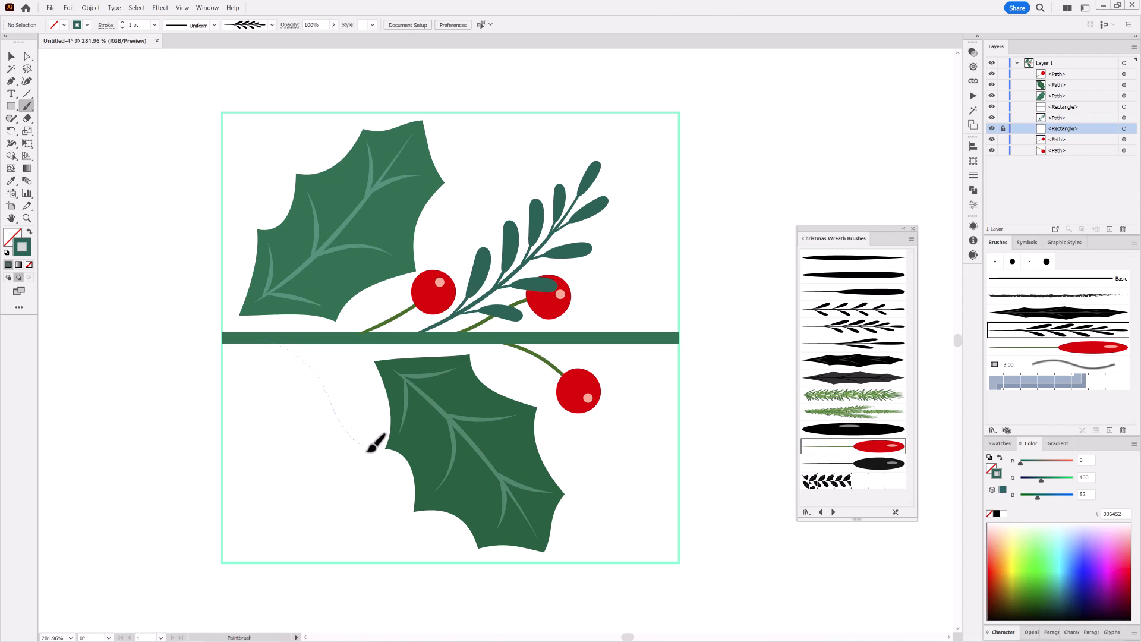
left_click_drag(367, 450, 378, 455)
key("ctrl")
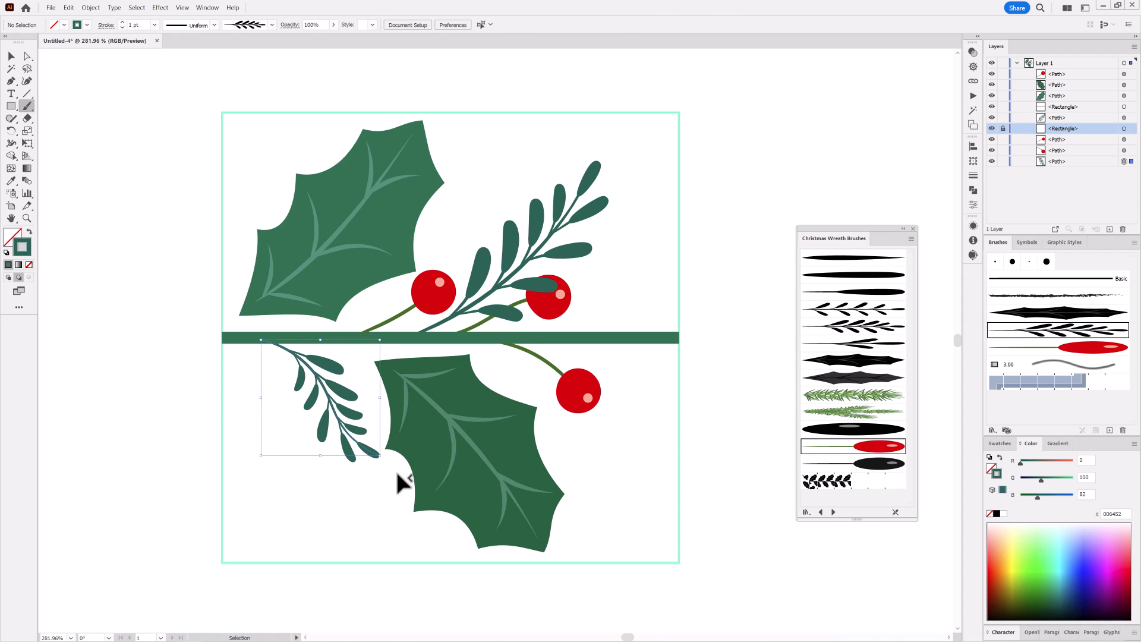
left_click(410, 481, "ctrl")
Rotate the lower holly leaf slightly counterclockwise, away from the new sprig
left_click(458, 523, "ctrl")
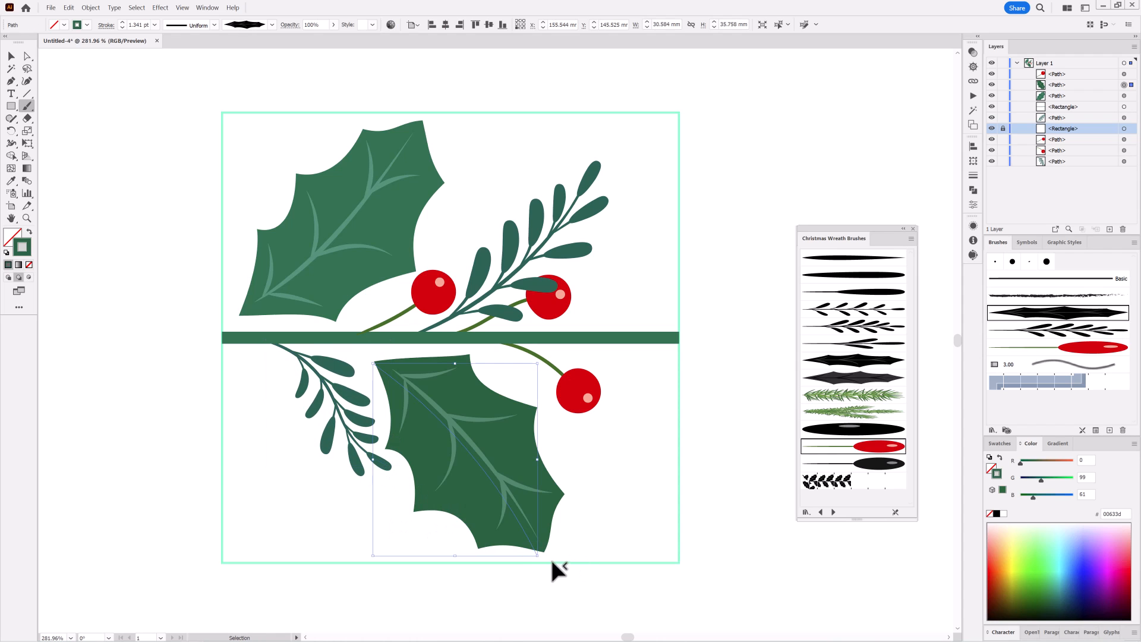
left_click_drag(553, 561, 503, 499)
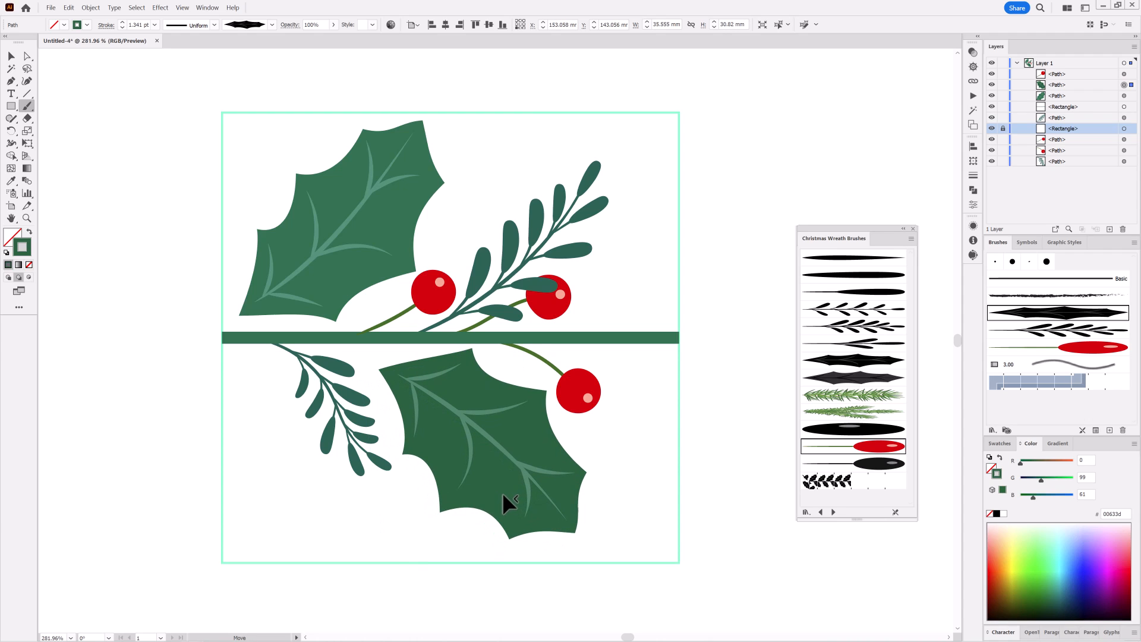
Enlarge the lower leafy sprig to about 27 mm wide and set its stroke weight to 1 pt
left_click(397, 479, "ctrl")
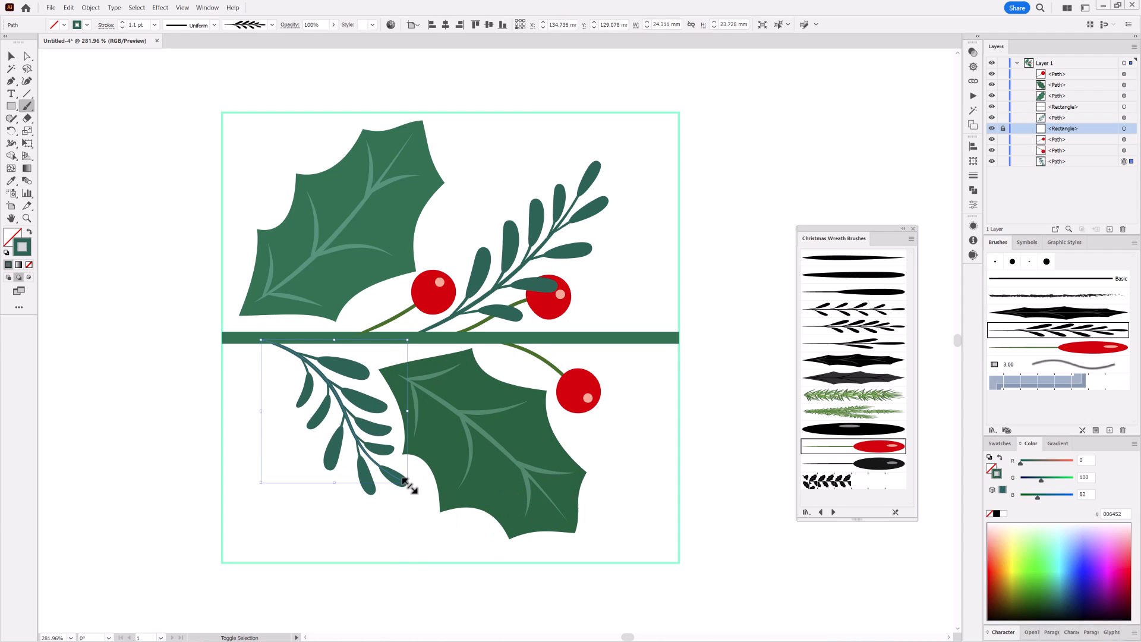
left_click_drag(409, 485, 407, 483)
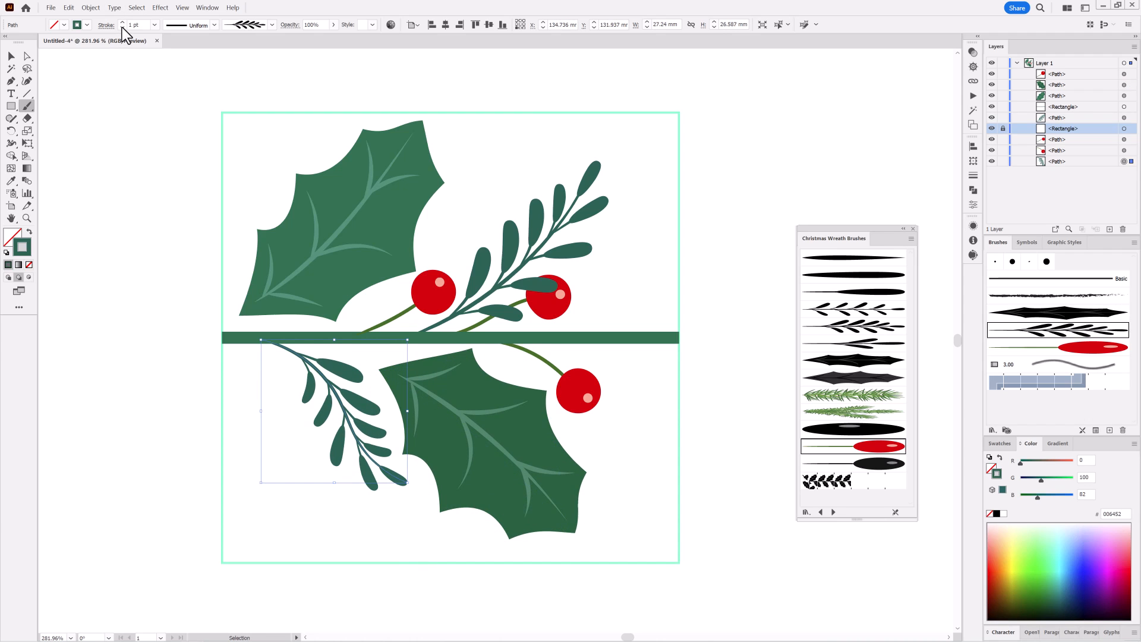
left_click(112, 271, "ctrl")
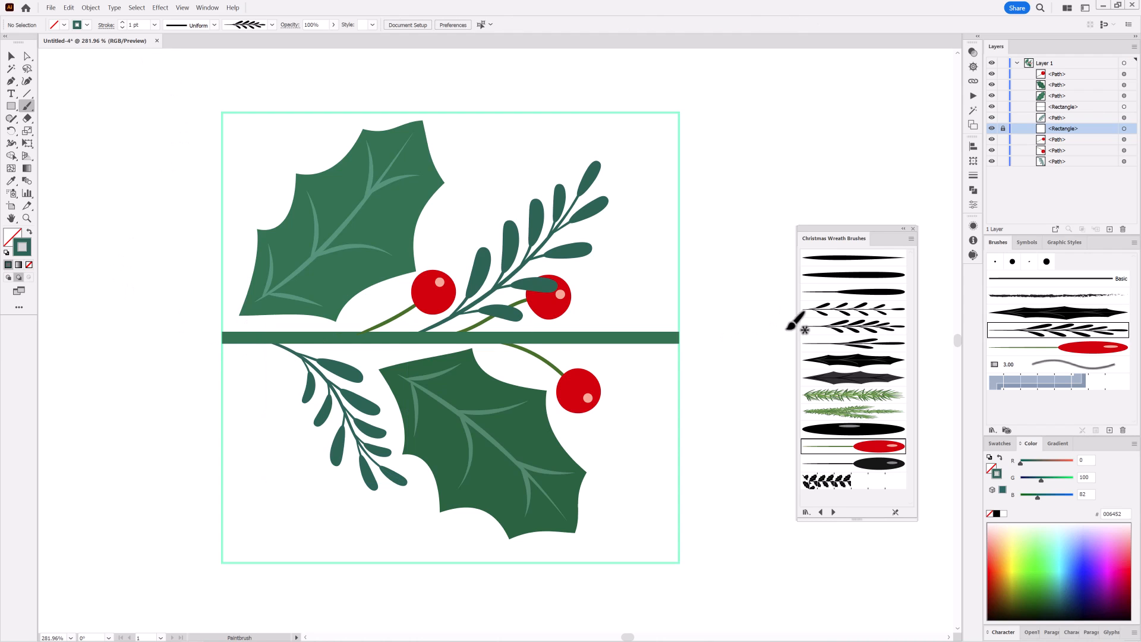
Paint a small sprig with the sparse three-leaf branch brush below the bar's left end
left_click(854, 344)
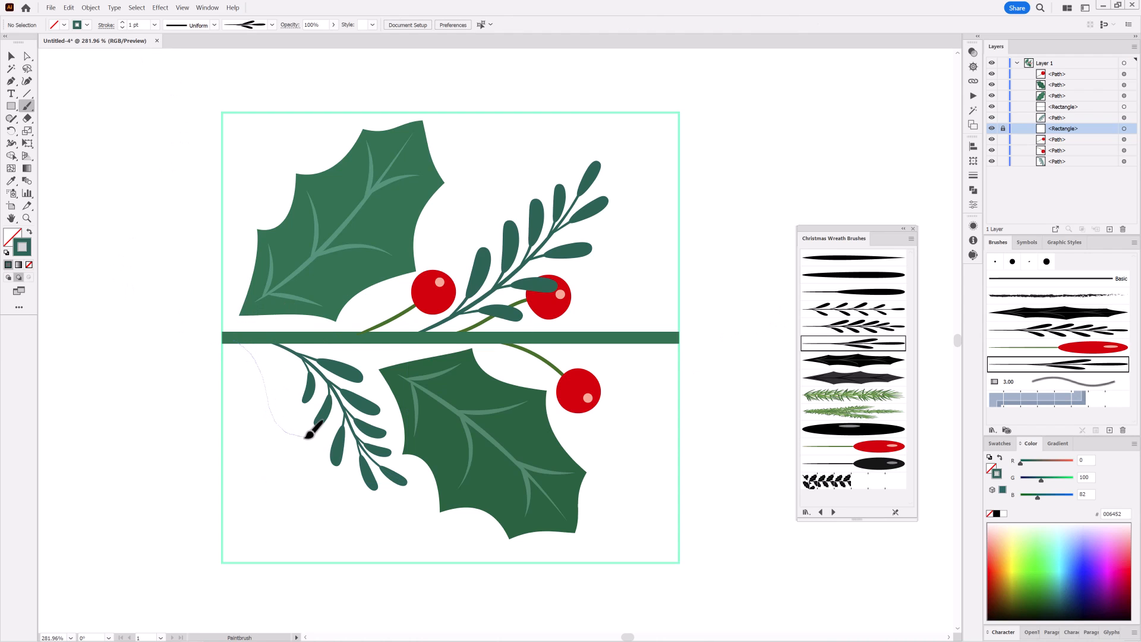
left_click_drag(307, 435, 308, 436)
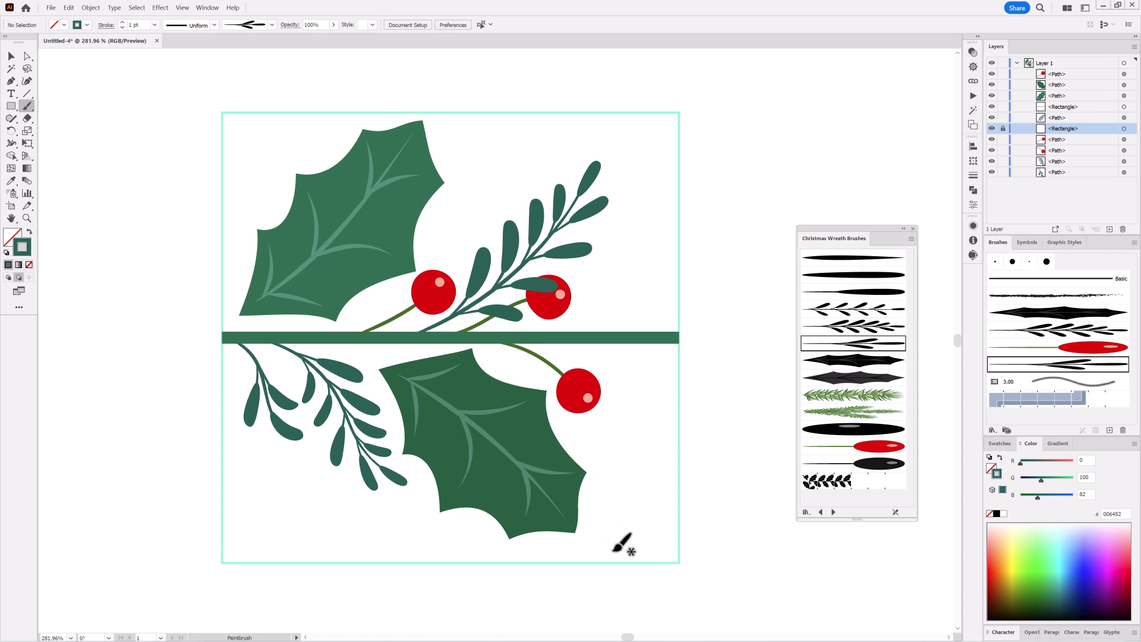
Shorten the green bar from its right end to about 74 mm long
mouse_move(613, 550)
left_mouse_down("ctrl")
mouse_move(559, 551)
mouse_move(635, 554)
left_mouse_up("ctrl")
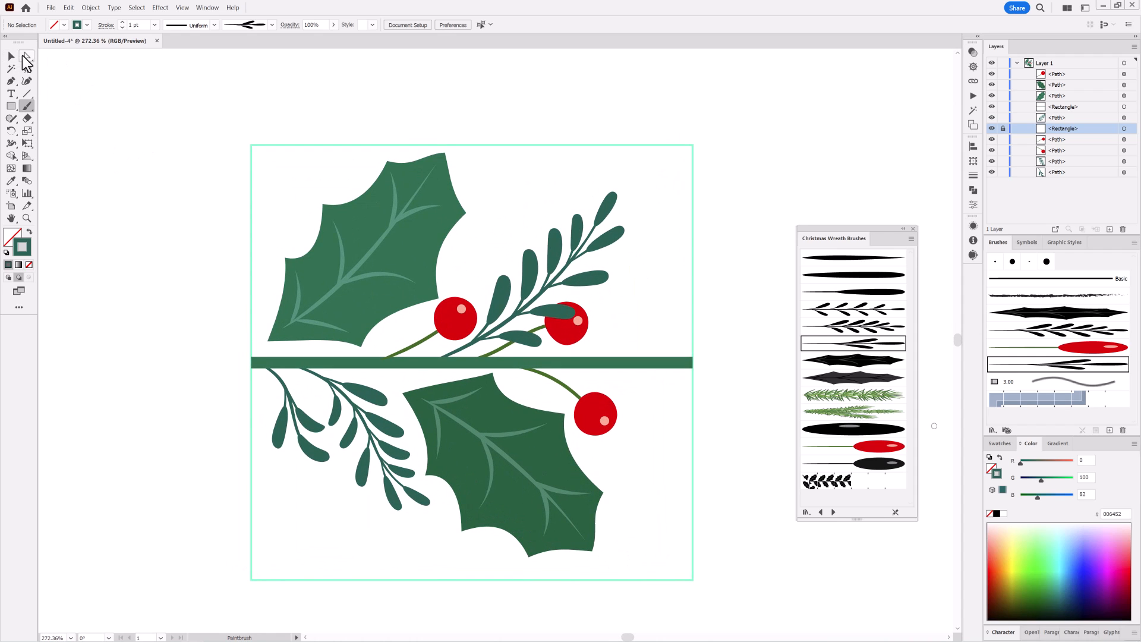
left_click(25, 56)
left_click_drag(718, 348, 635, 369)
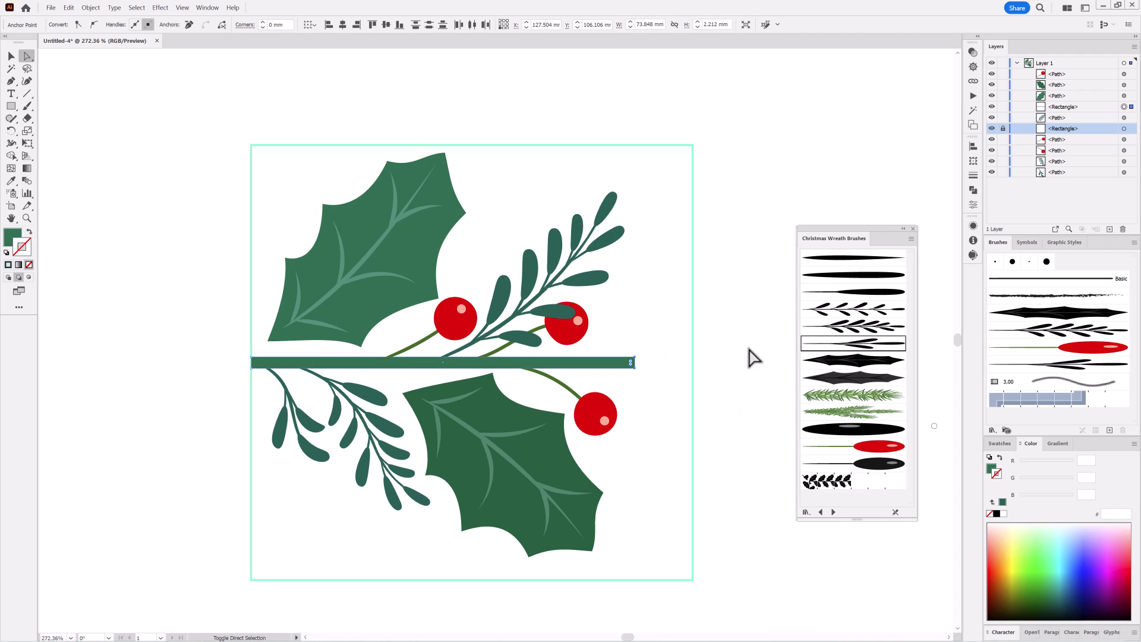
Hide the background square and create a Pattern Brush from all the remaining artwork with the default options
left_click(991, 128)
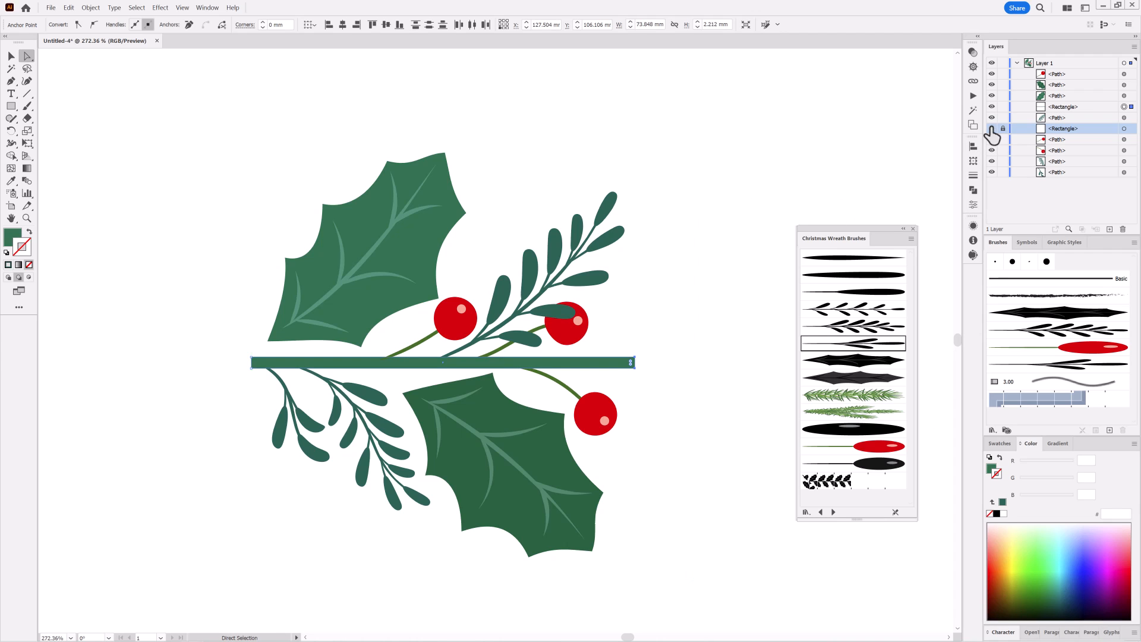
left_click(763, 106)
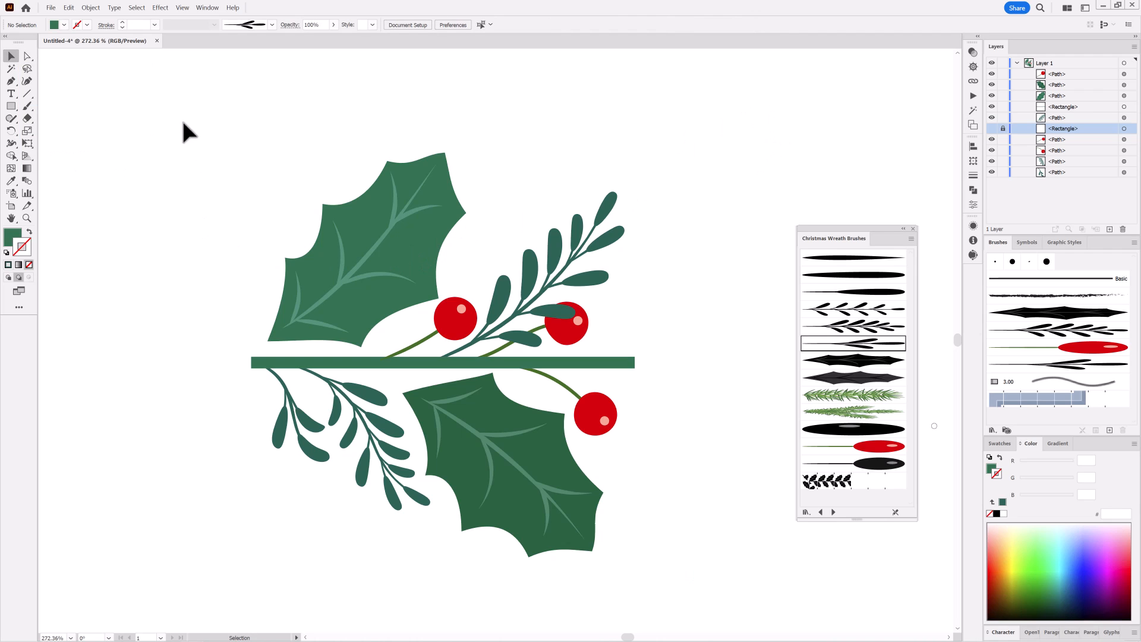
key("ctrl+a")
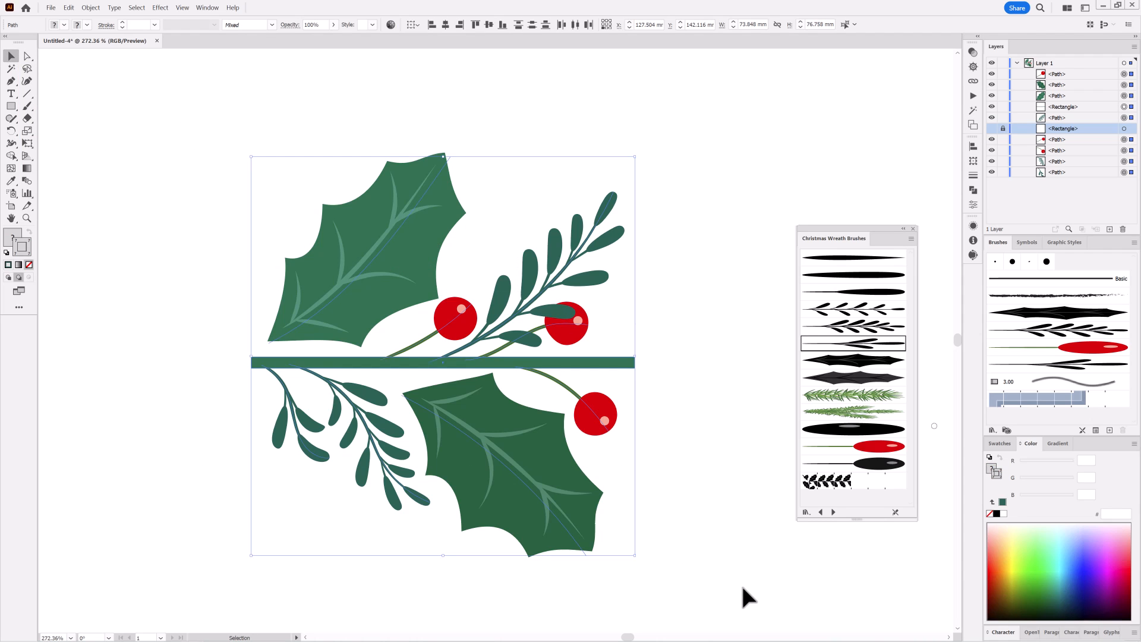
left_click(1109, 430)
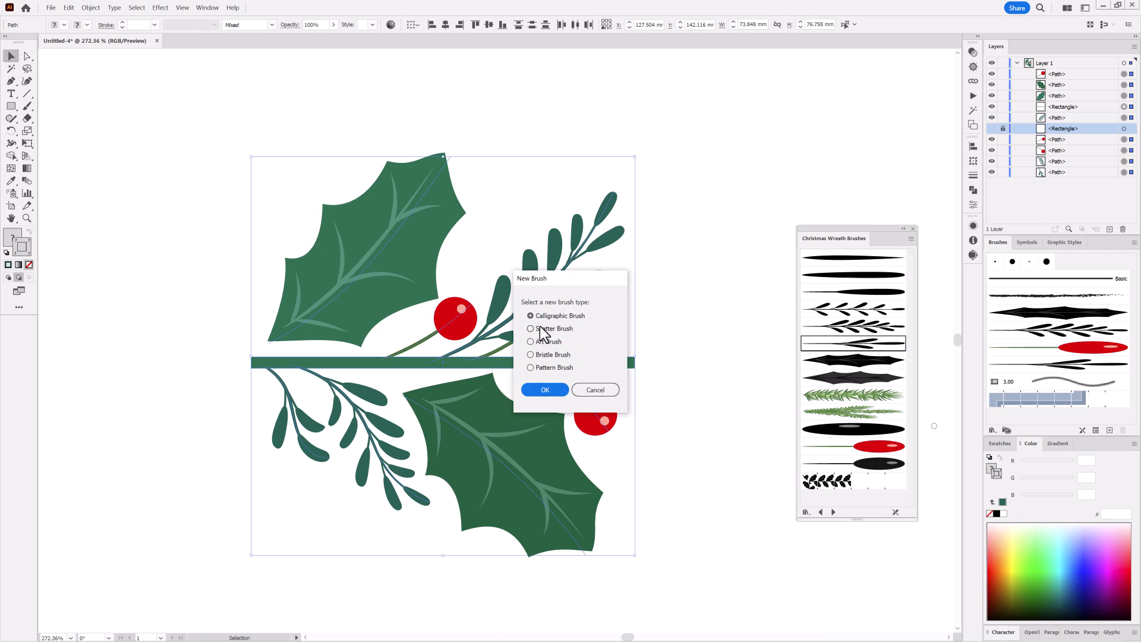
left_click(544, 389)
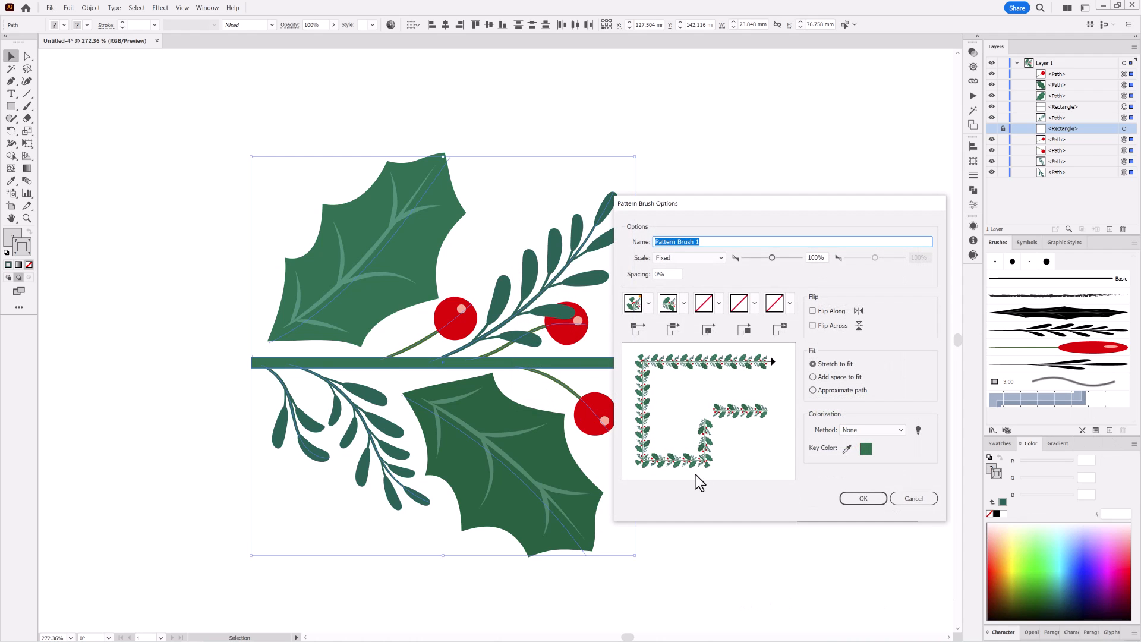
left_click(861, 498)
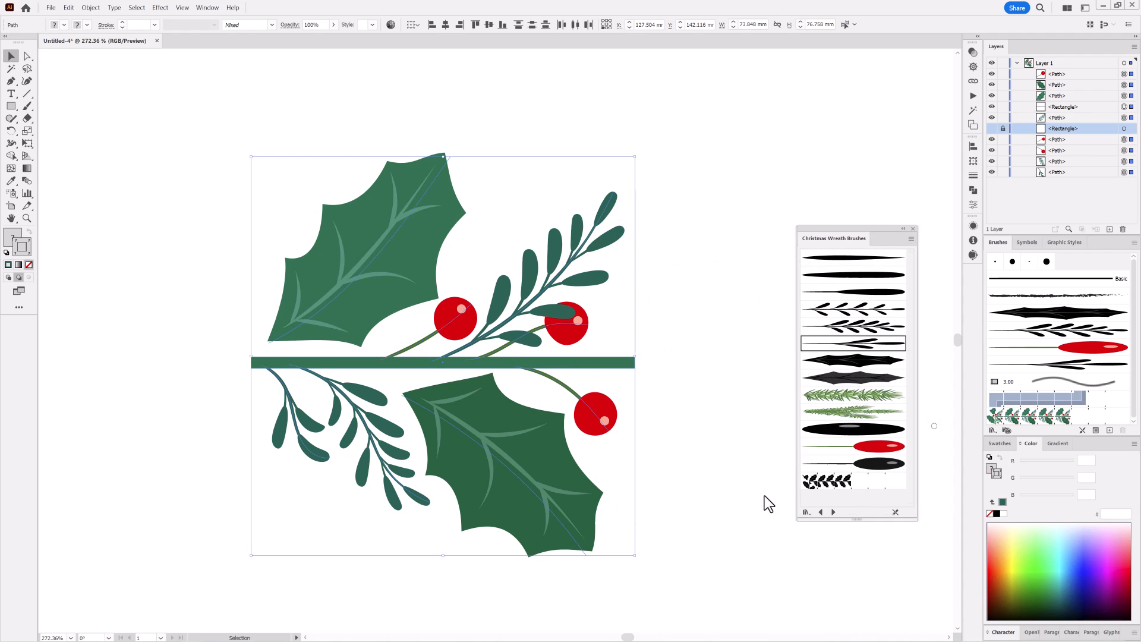
Draw a circle about 91 mm in diameter to the right of the tile, with no fill and a green 007550 stroke
scroll(593, 443, "down", 5)
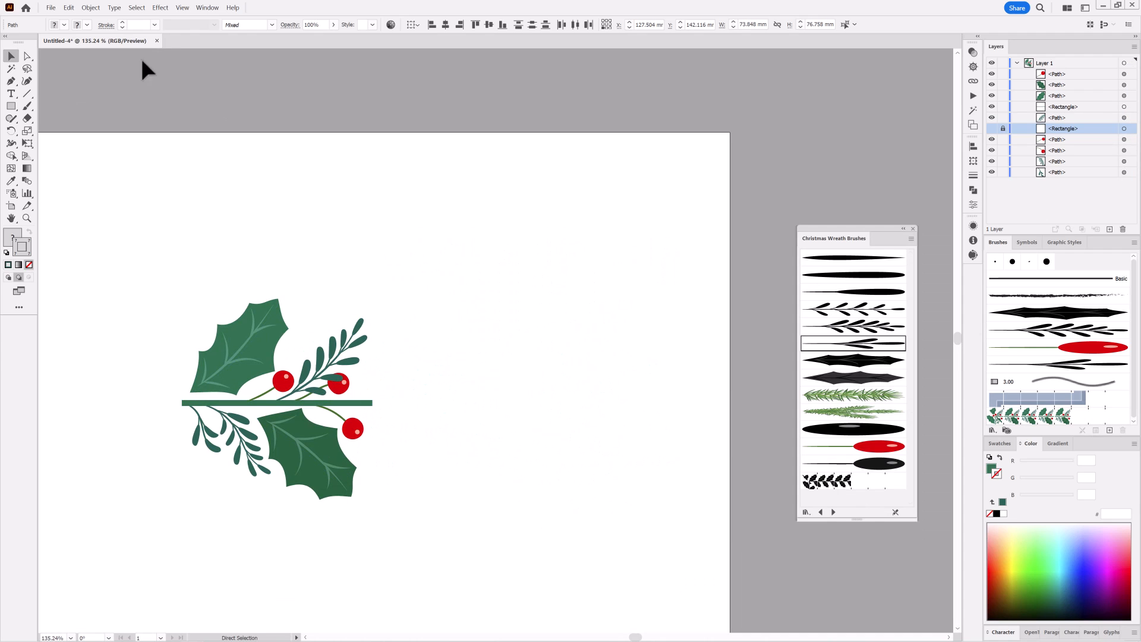
left_click(140, 64)
left_click_drag(11, 105, 49, 130)
left_click_drag(490, 322, 701, 511)
left_click(1000, 458)
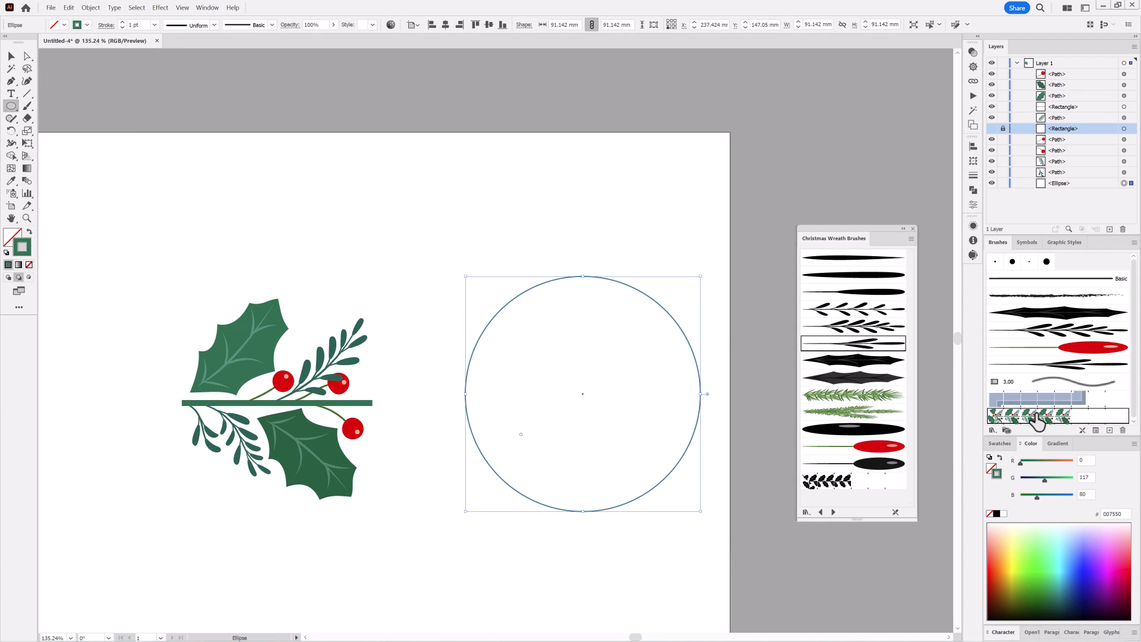
Apply the new holly pattern brush to the circle at a 0.25 pt stroke weight and shift the wreath slightly left
left_click(1034, 416)
left_click(122, 28)
left_click(122, 27)
left_click(122, 27)
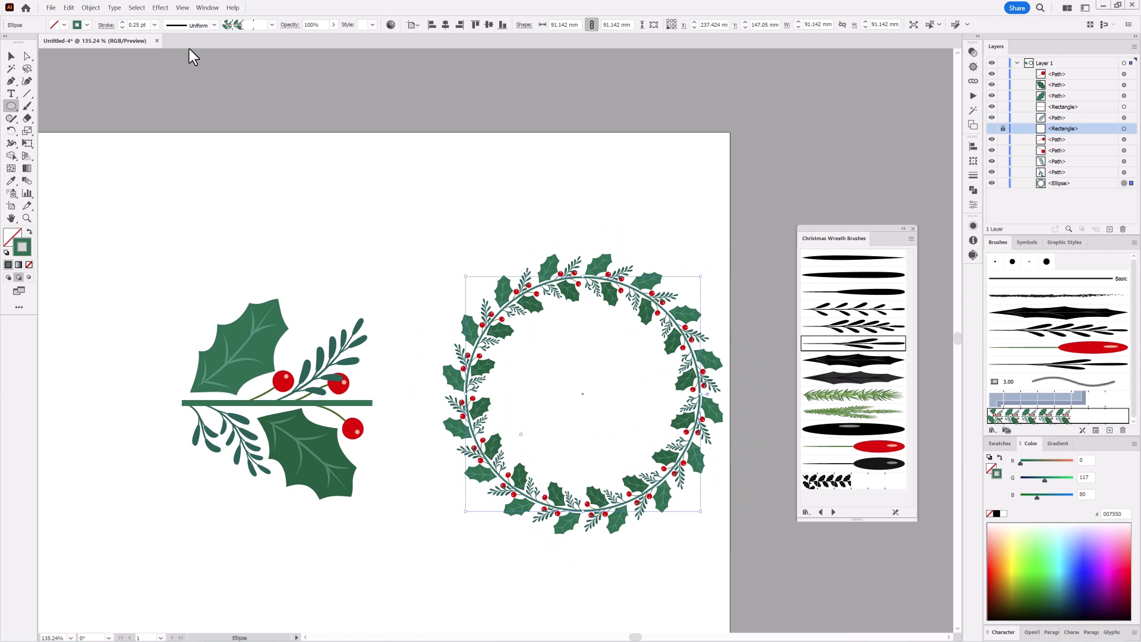
left_click_drag(567, 287, 546, 289)
left_click_drag(555, 328, 611, 413)
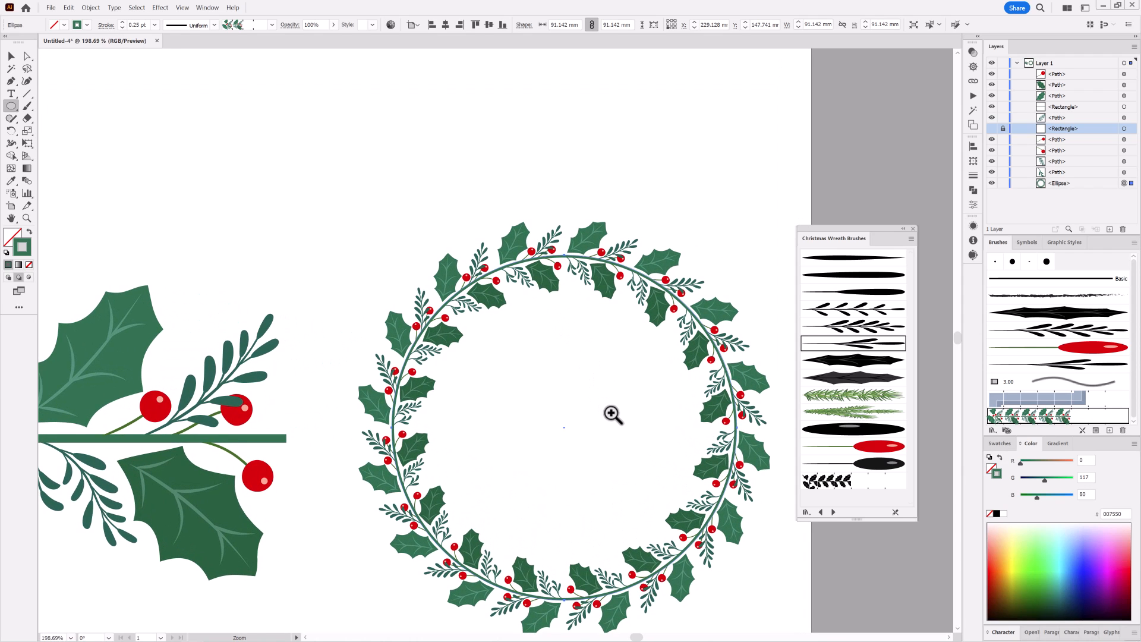
Show and unlock the background square, and narrow it so its right edge meets the end of the bar
left_click_drag(550, 393, 629, 305)
left_click_drag(197, 390, 231, 387)
left_click_drag(294, 369, 437, 364)
left_click(1002, 128)
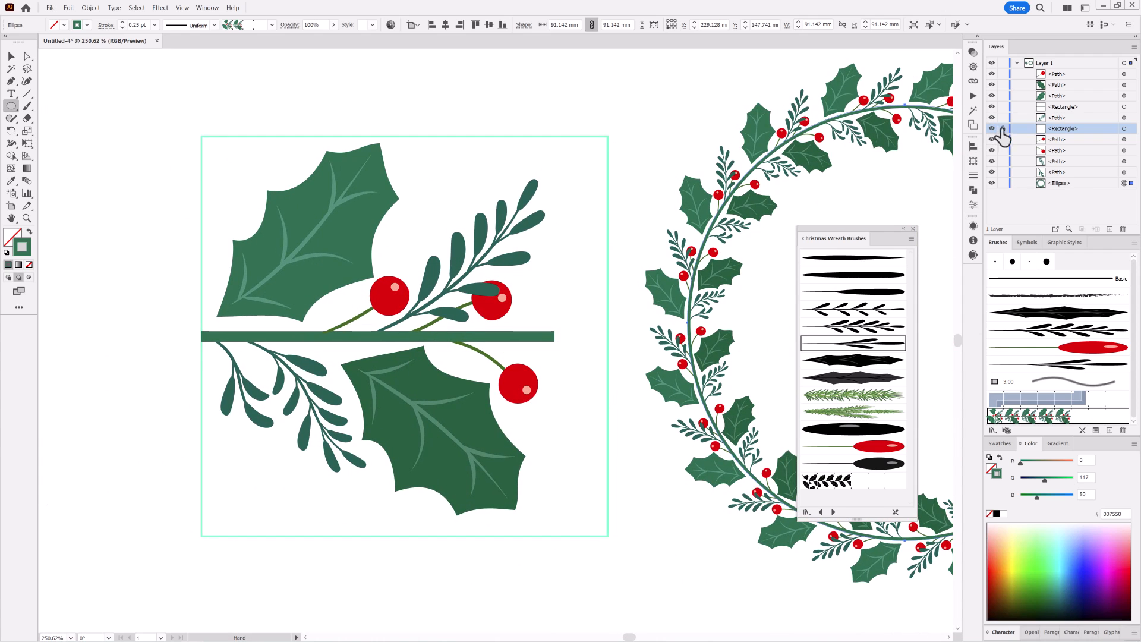
left_click(1124, 129)
left_click_drag(607, 336, 555, 338)
left_click(624, 179, "ctrl")
Enlarge the longer lower sprig to about 32 mm wide with a 1 pt stroke weight and shift it slightly left
left_click(11, 57)
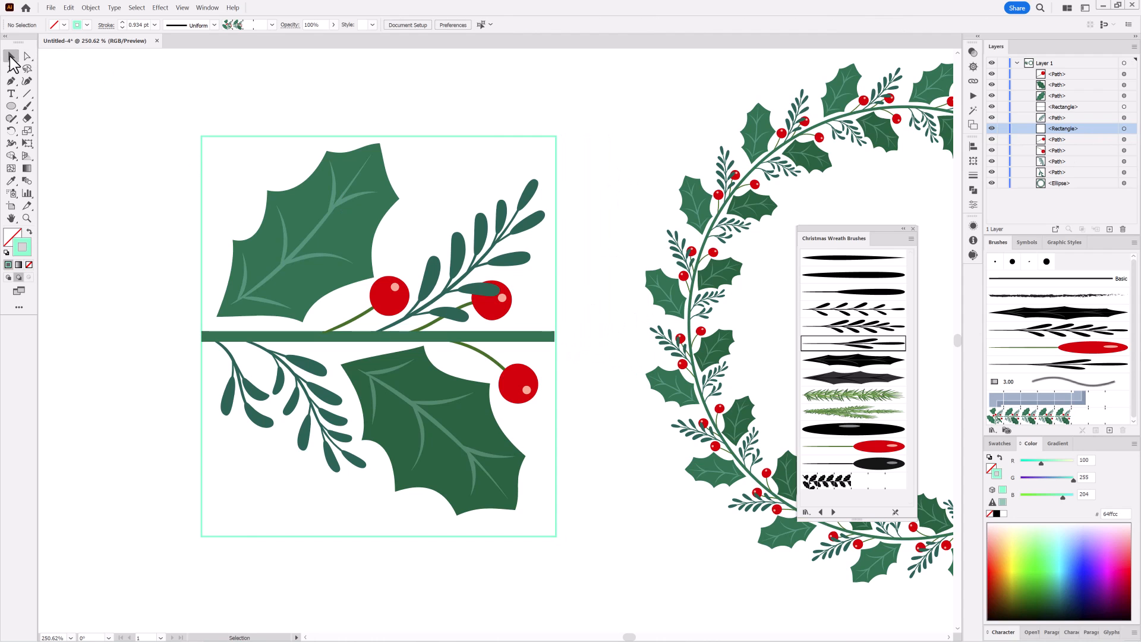
left_click(307, 371)
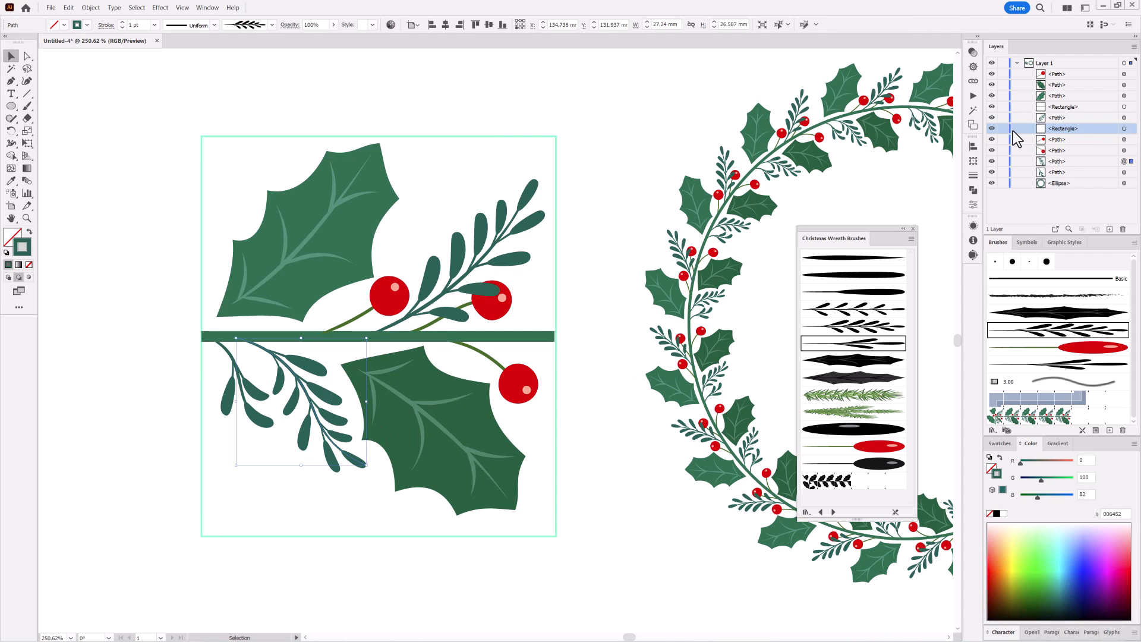
left_click_drag(367, 465, 391, 488)
left_click(122, 28)
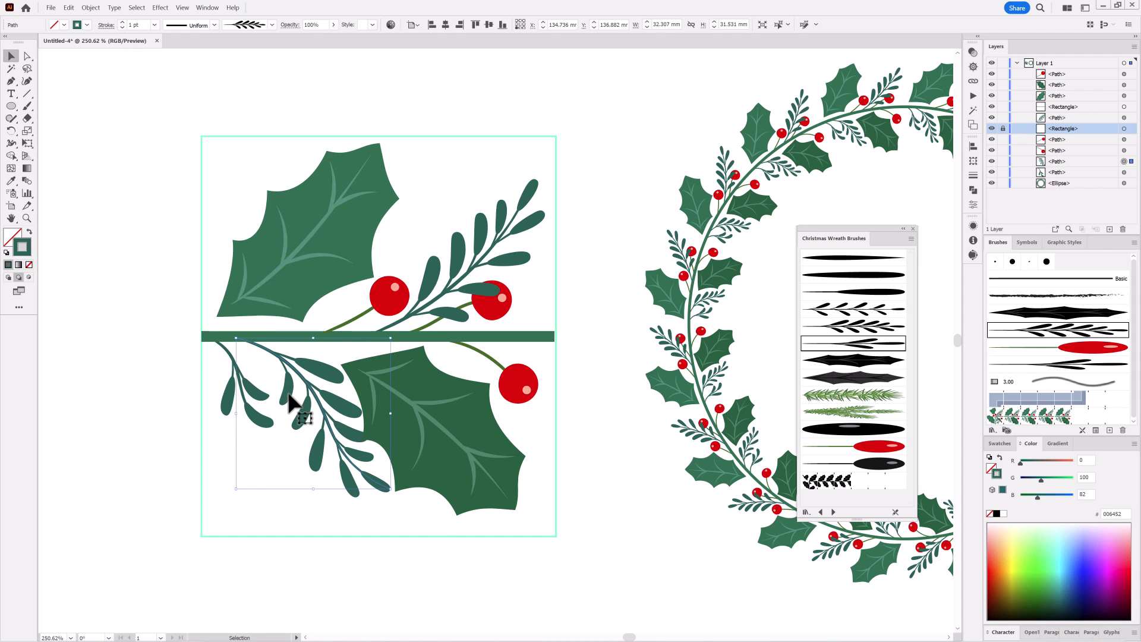
left_click_drag(288, 391, 224, 397)
Try to refit the small lower sprig by moving it left and pulling its tip anchor point downward
mouse_move(270, 426)
left_mouse_down()
mouse_move(280, 445)
mouse_move(272, 433)
left_mouse_up()
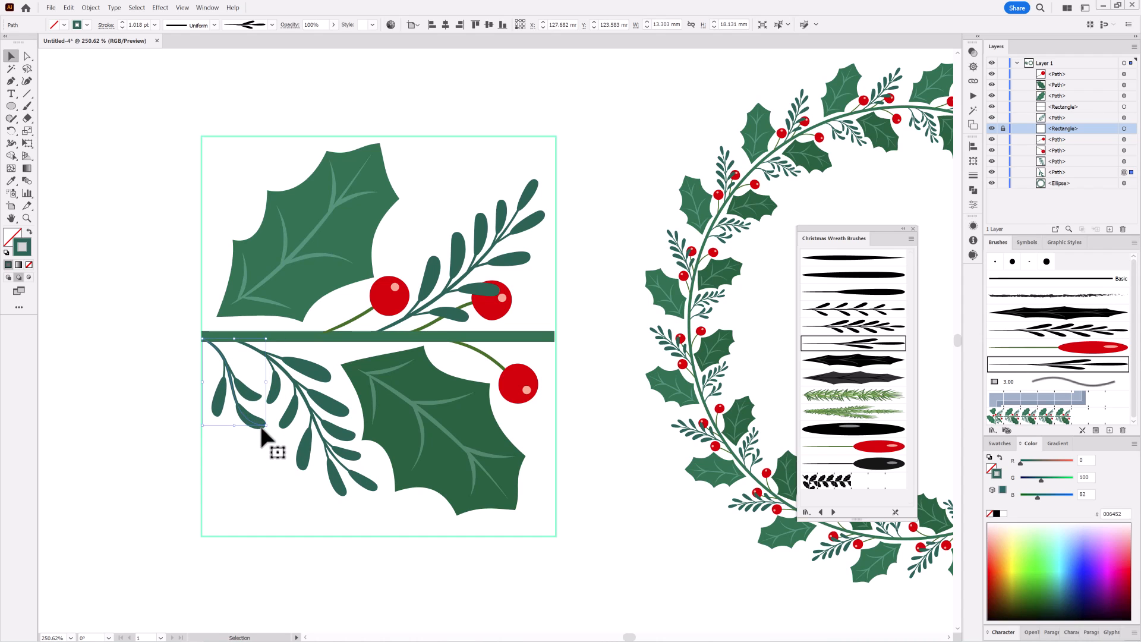
key("a")
left_click_drag(266, 426, 263, 433)
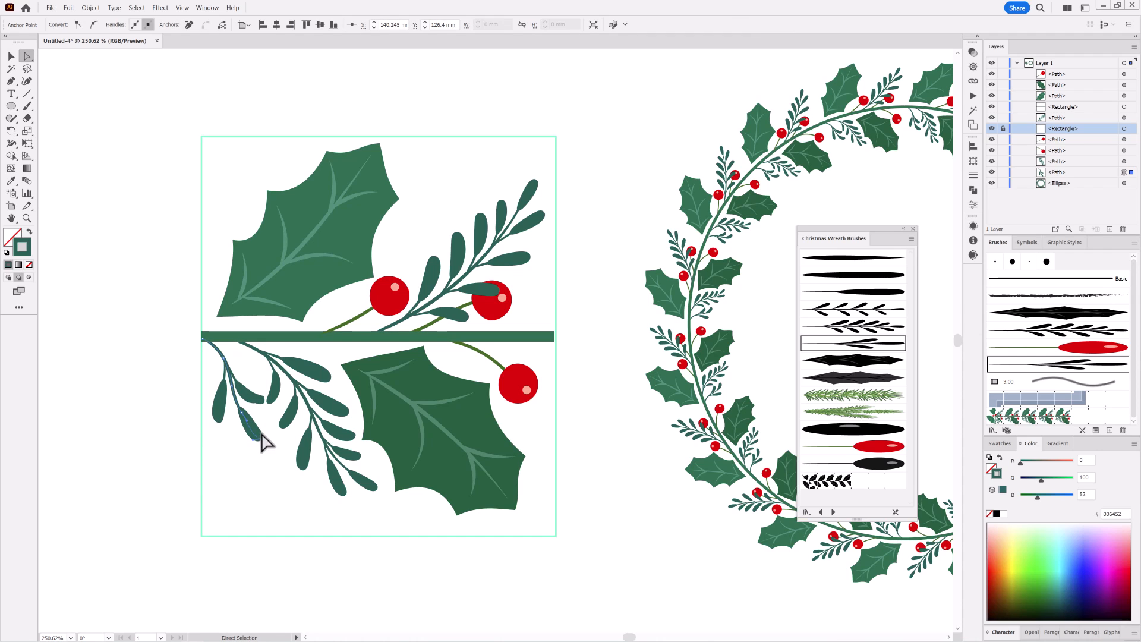
Delete the small lower sprig and repaint it with the same brush from the bar's left end, angled down to the right
key("Delete")
left_click(27, 106)
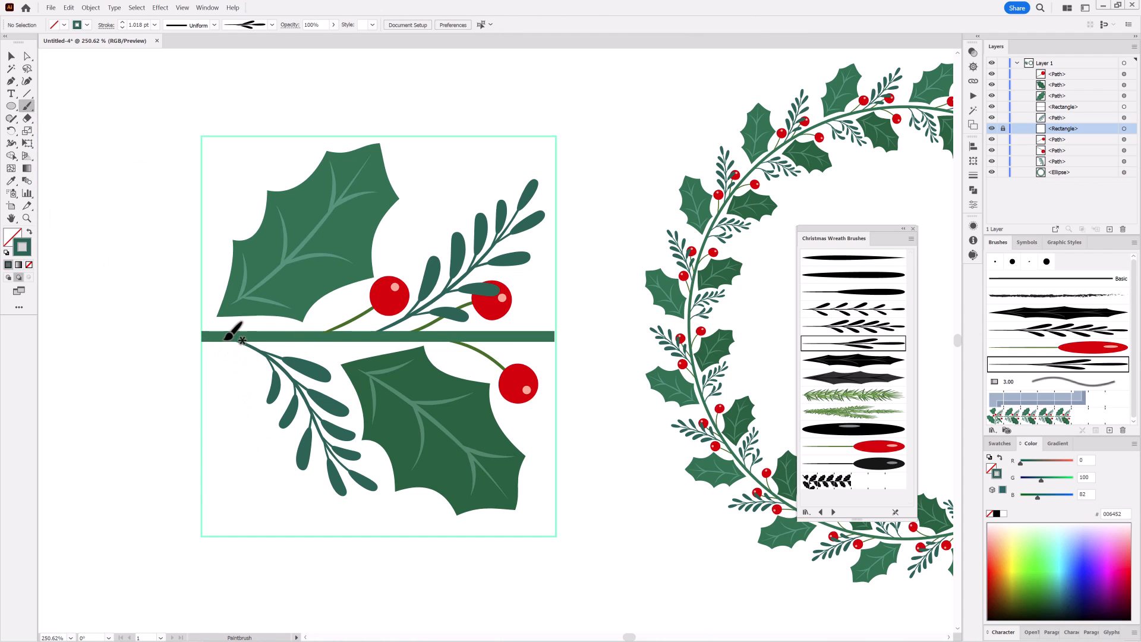
left_click_drag(235, 412, 252, 439)
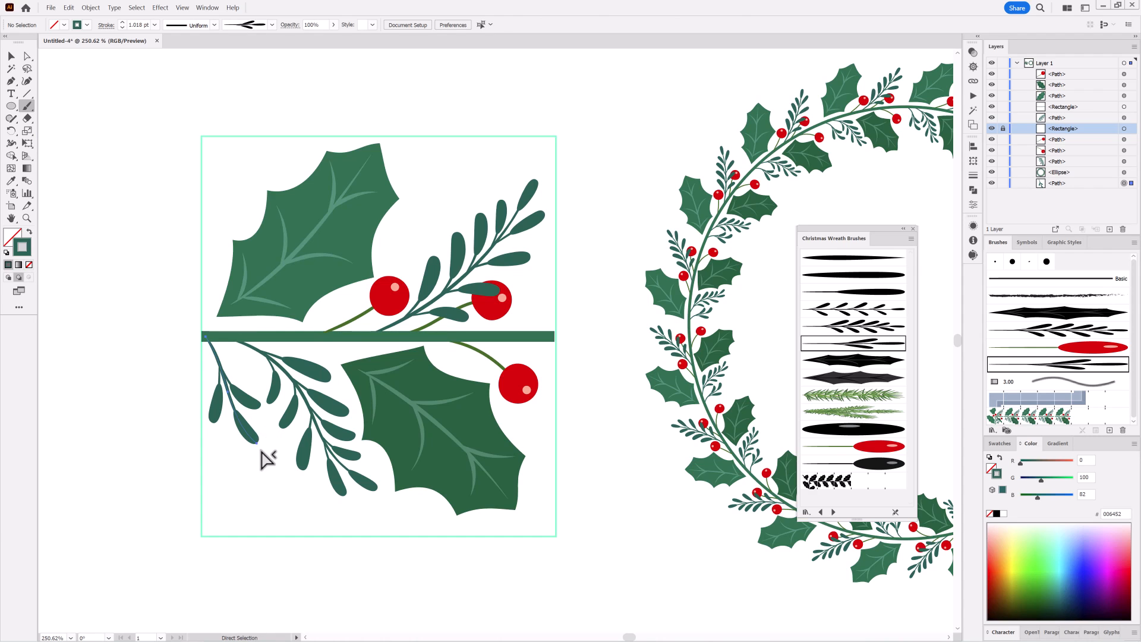
Enlarge the small lower sprig with Free Transform to about 12.4 mm wide and 24.5 mm high
left_click(26, 143)
mouse_move(257, 443)
left_mouse_down()
mouse_move(266, 454)
mouse_move(251, 441)
left_mouse_up()
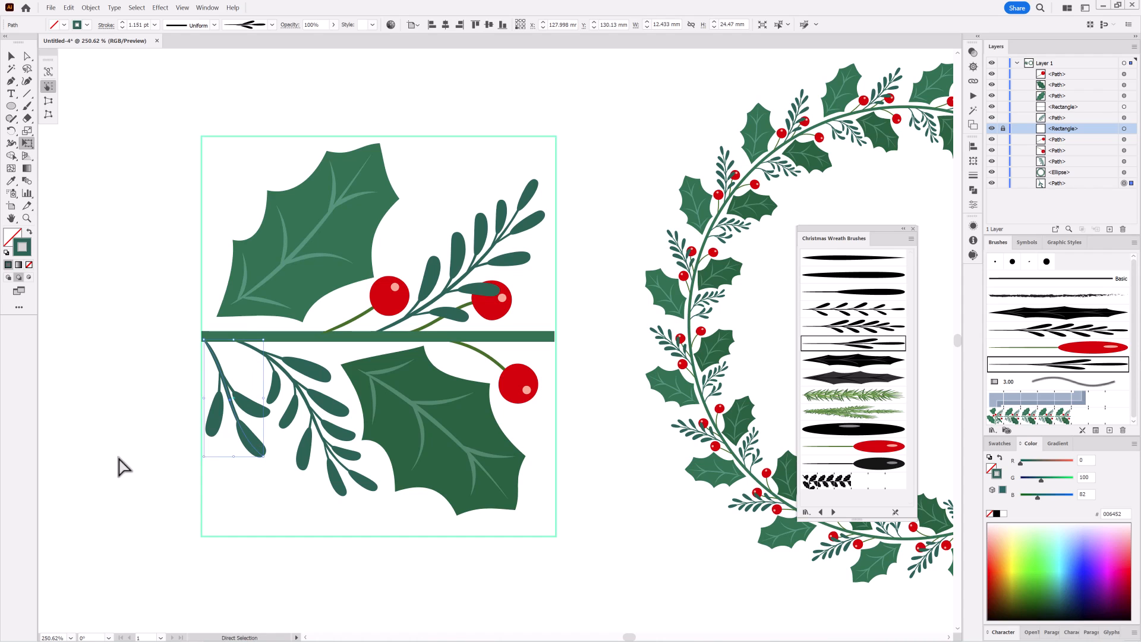
left_click(118, 457, "ctrl")
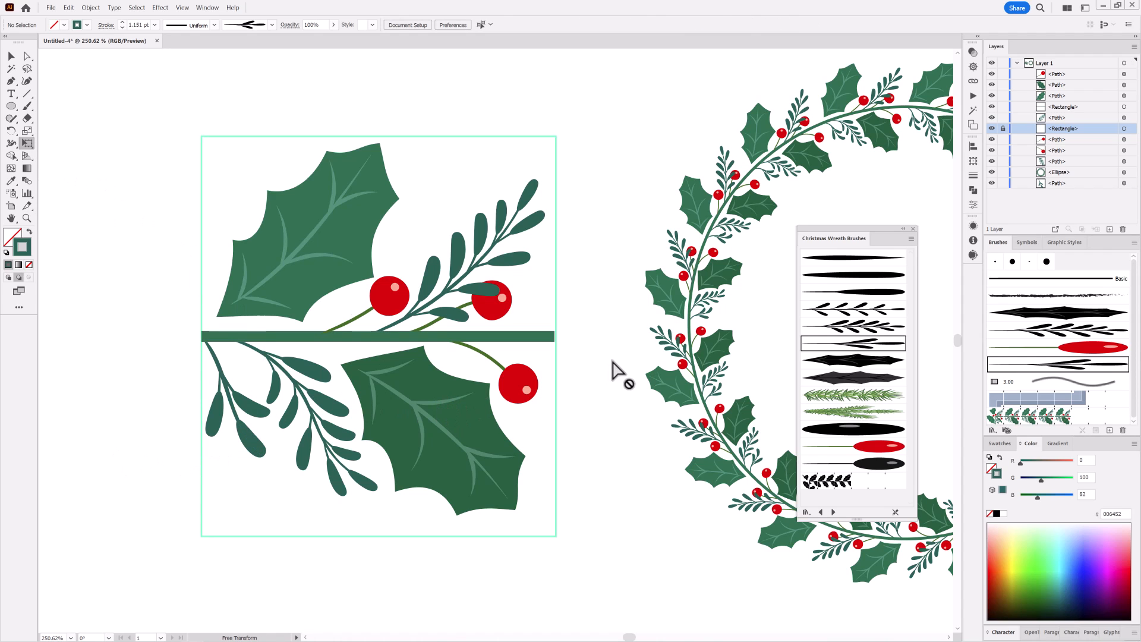
Paint single small leaves with the third brush, one below the bar by the lower berry and one above it by the first upper berry
left_click(27, 106)
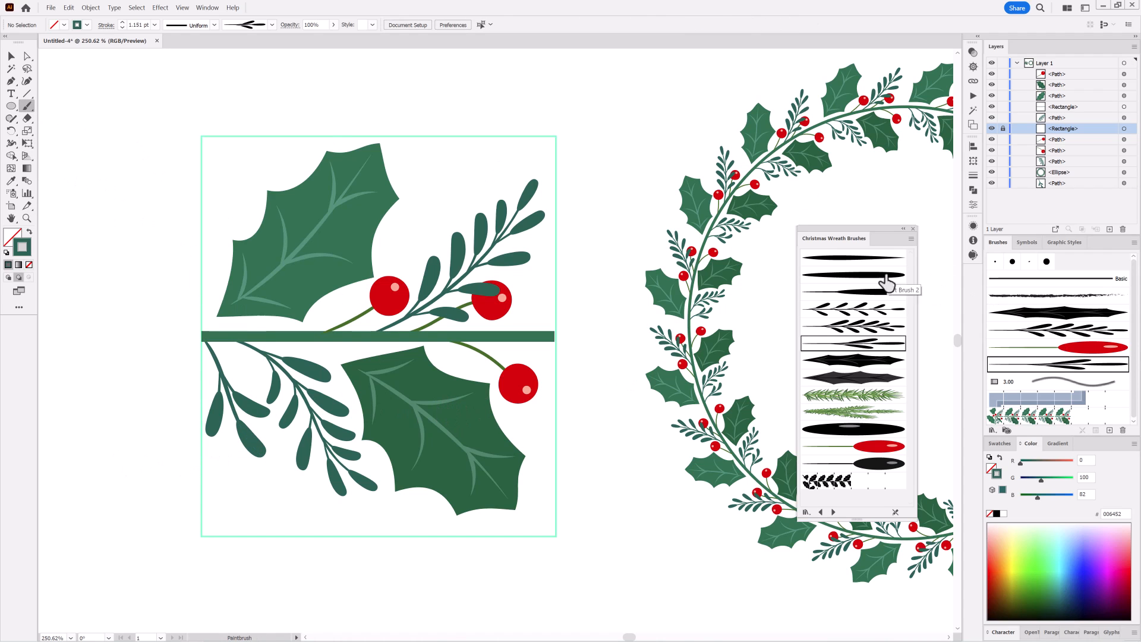
left_click(874, 293)
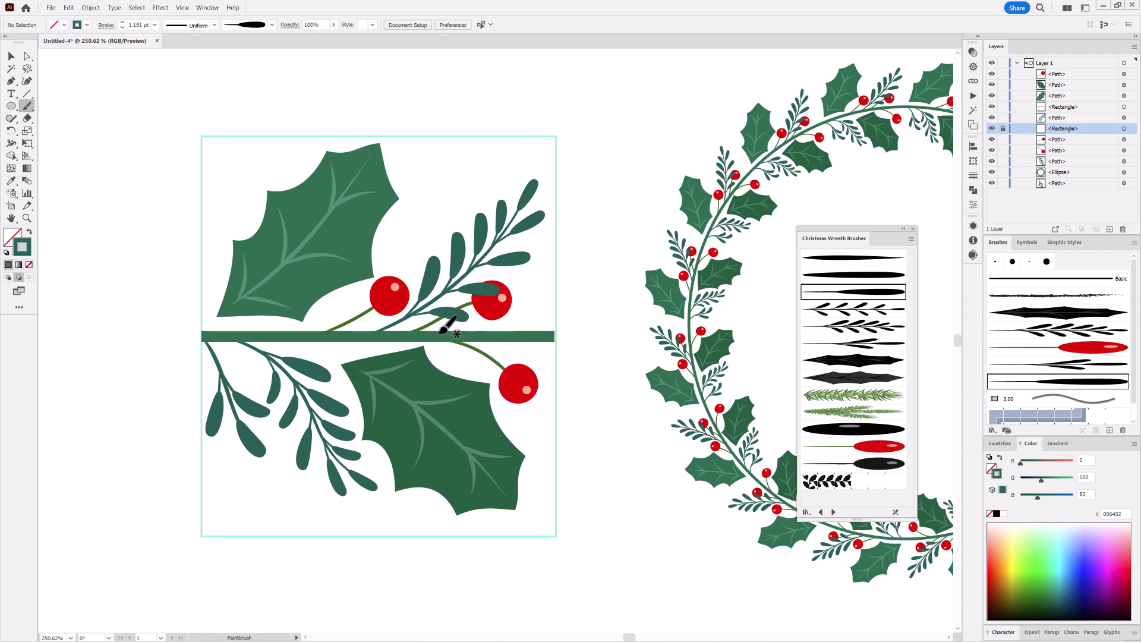
key("ctrl+z")
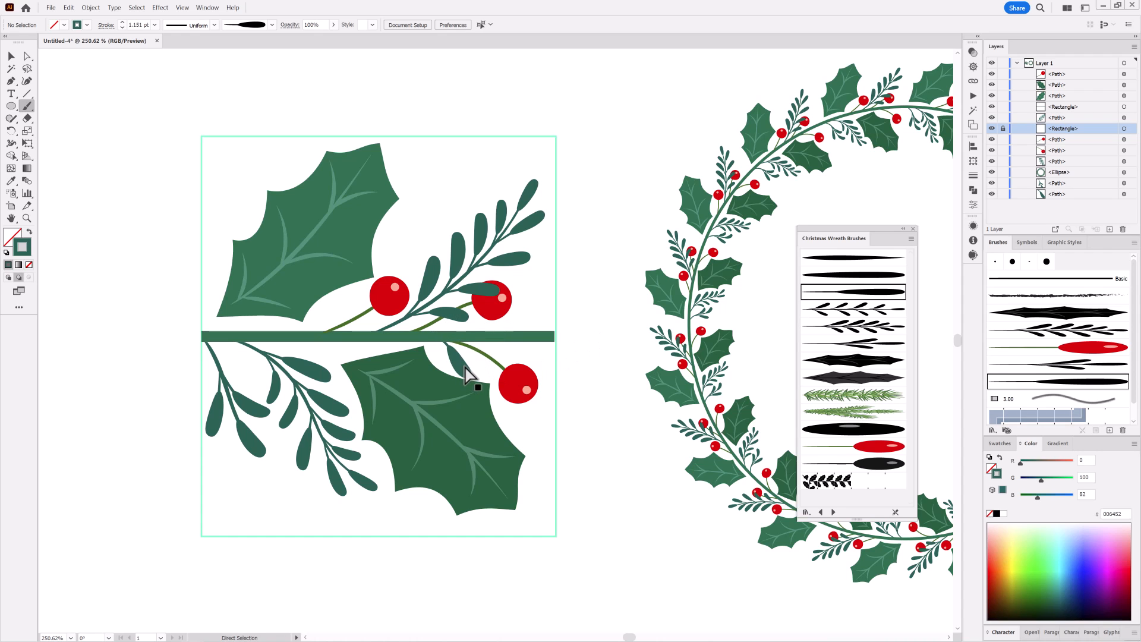
left_click_drag(439, 343, 477, 373)
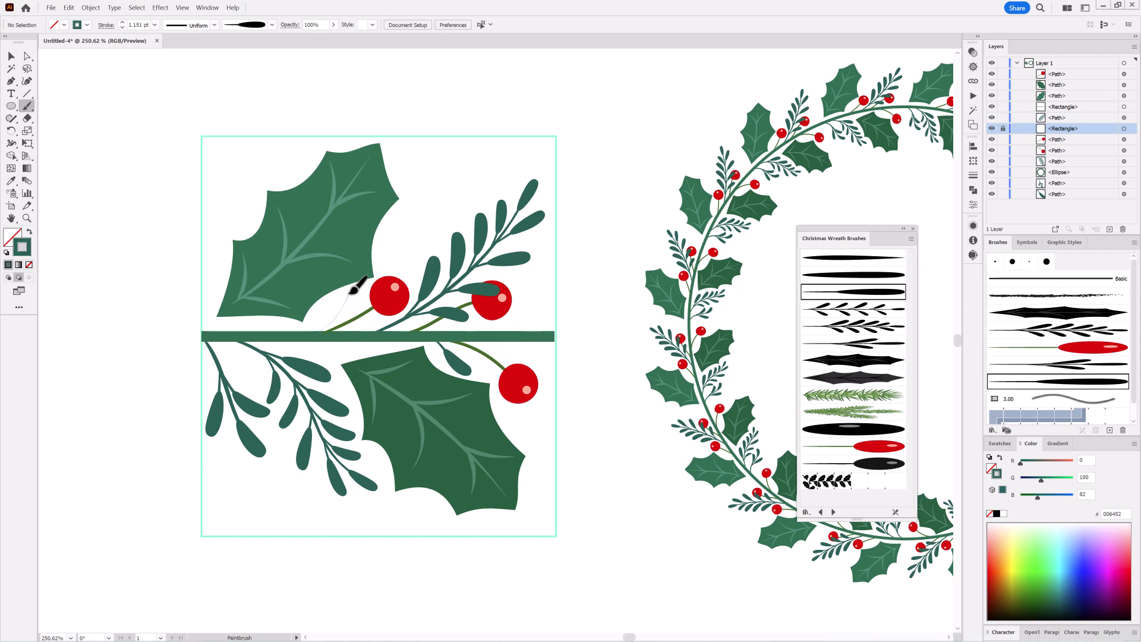
left_click_drag(352, 293, 354, 290)
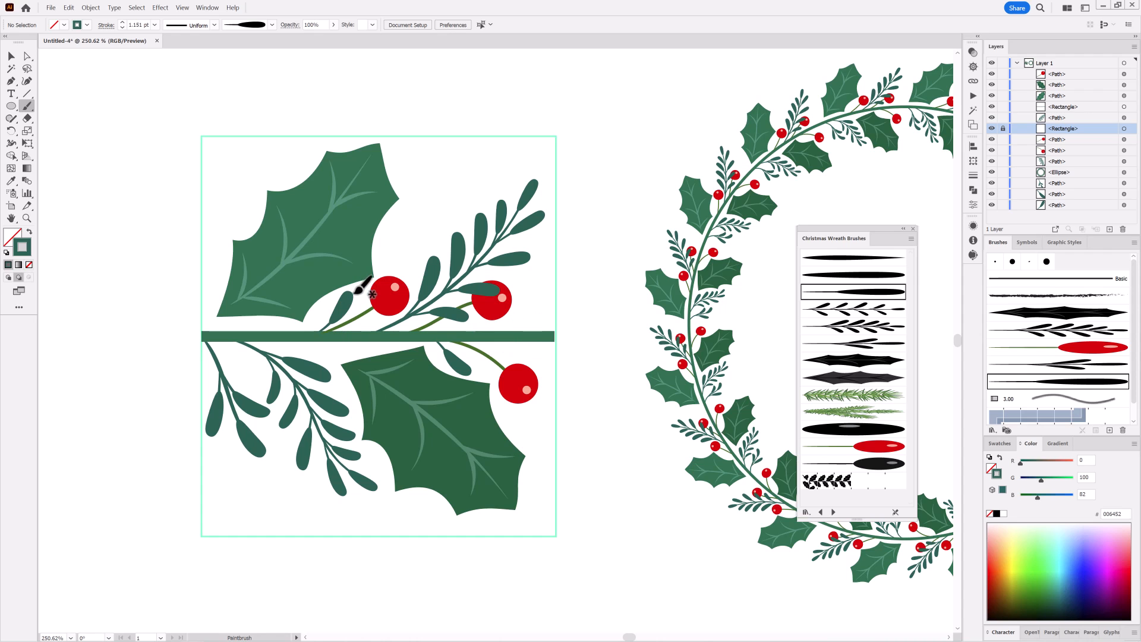
left_click_drag(326, 356, 332, 364)
left_click(330, 361, "ctrl")
key("Delete")
Rotate the upper sprig slightly steeper and resize it to about 34.4 mm wide and 36.8 mm high
scroll(552, 446, "down", 2)
left_click_drag(547, 440, 489, 443)
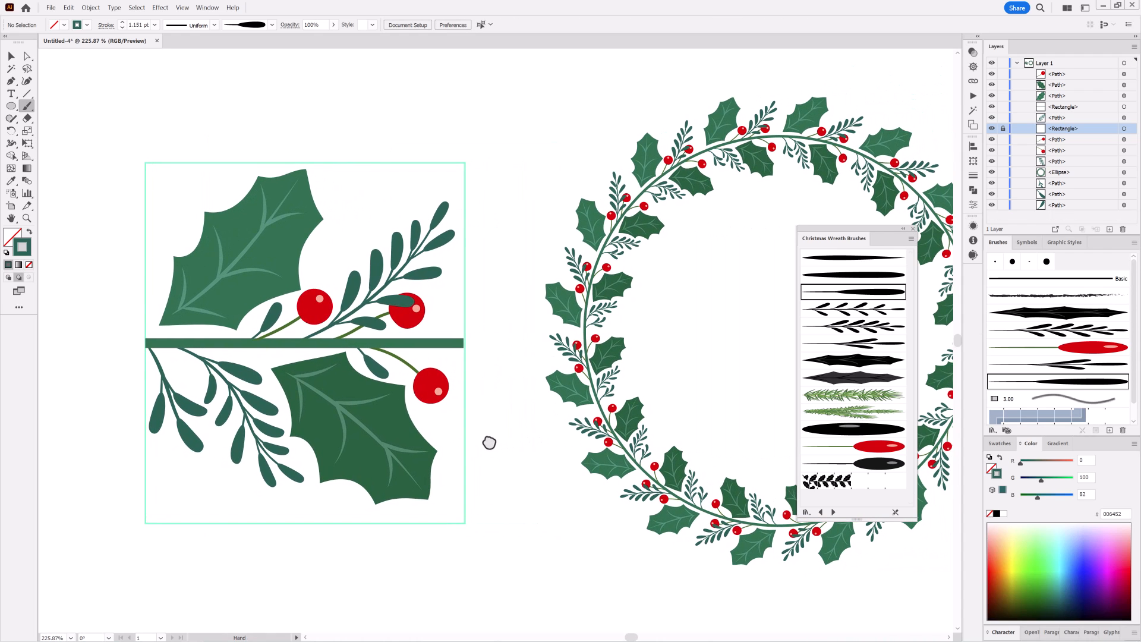
left_click(430, 256, "ctrl")
left_click(27, 143)
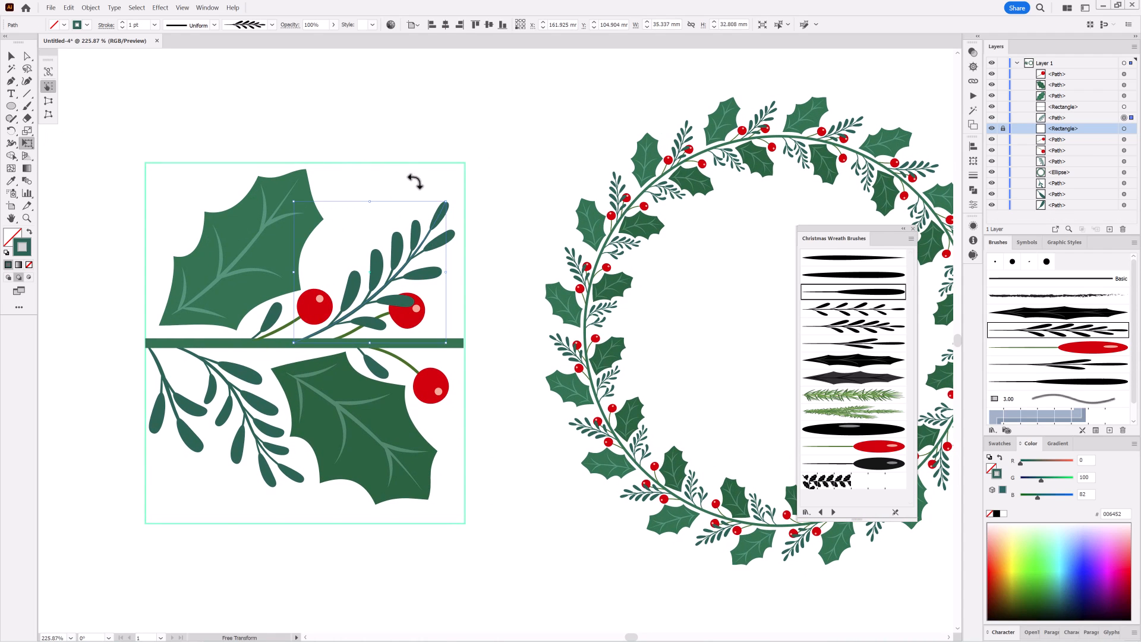
mouse_move(445, 202)
left_mouse_down()
mouse_move(451, 182)
mouse_move(447, 205)
left_mouse_up()
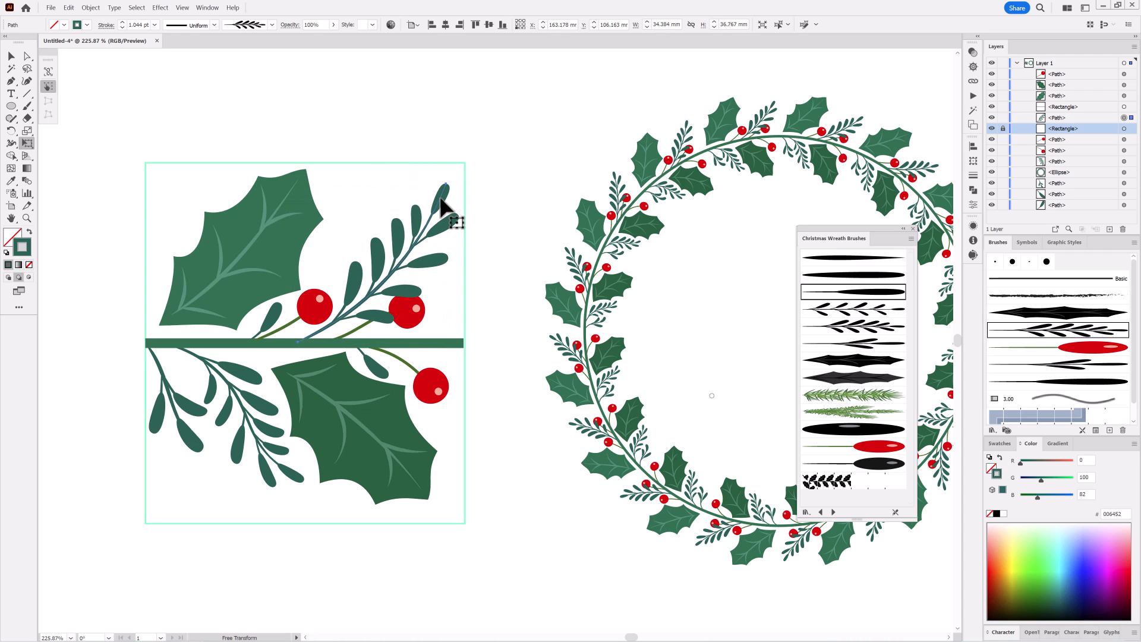
left_click(529, 186)
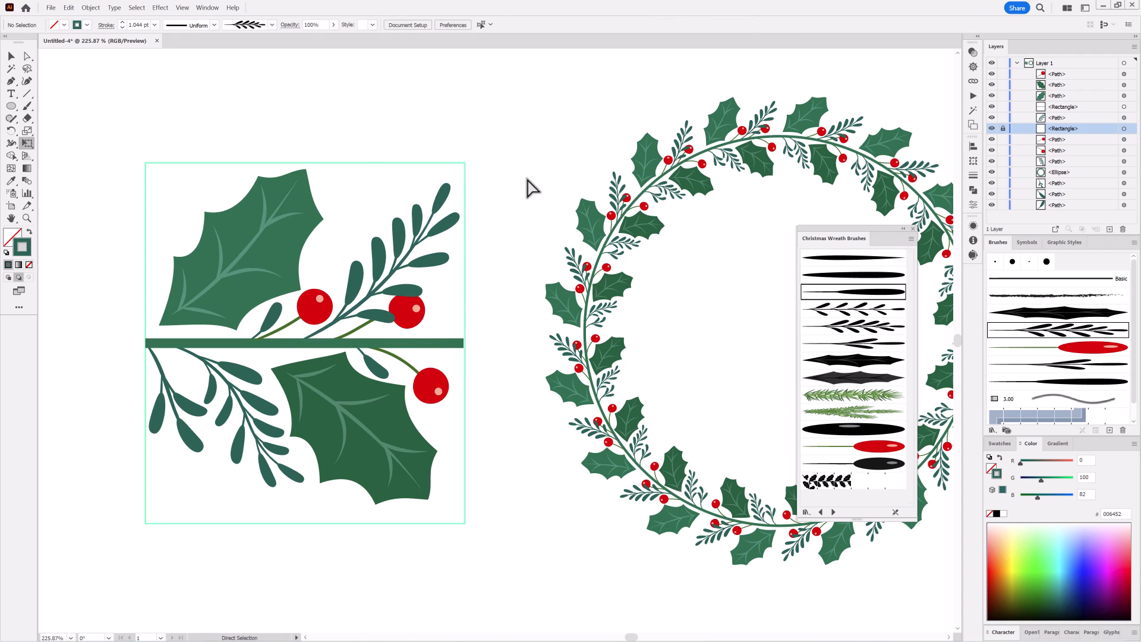
Recolour the three leafy sprigs together to a darker teal by setting the green value to 90 (005a52)
left_click(262, 413)
left_click(446, 262, "shift")
left_click(190, 438, "shift")
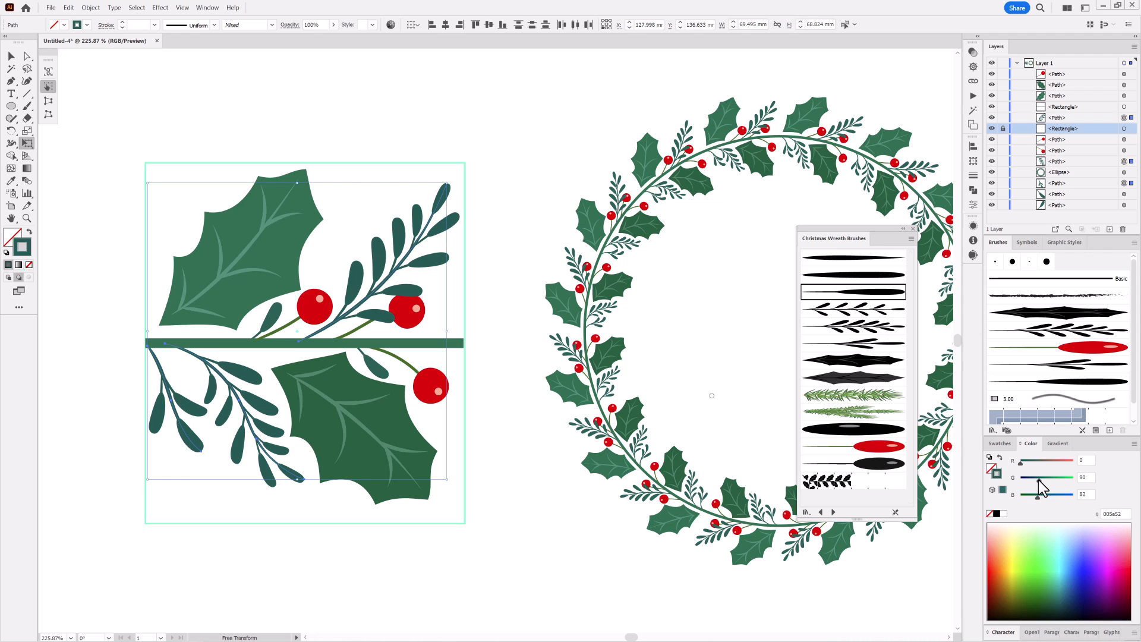
left_click(558, 137)
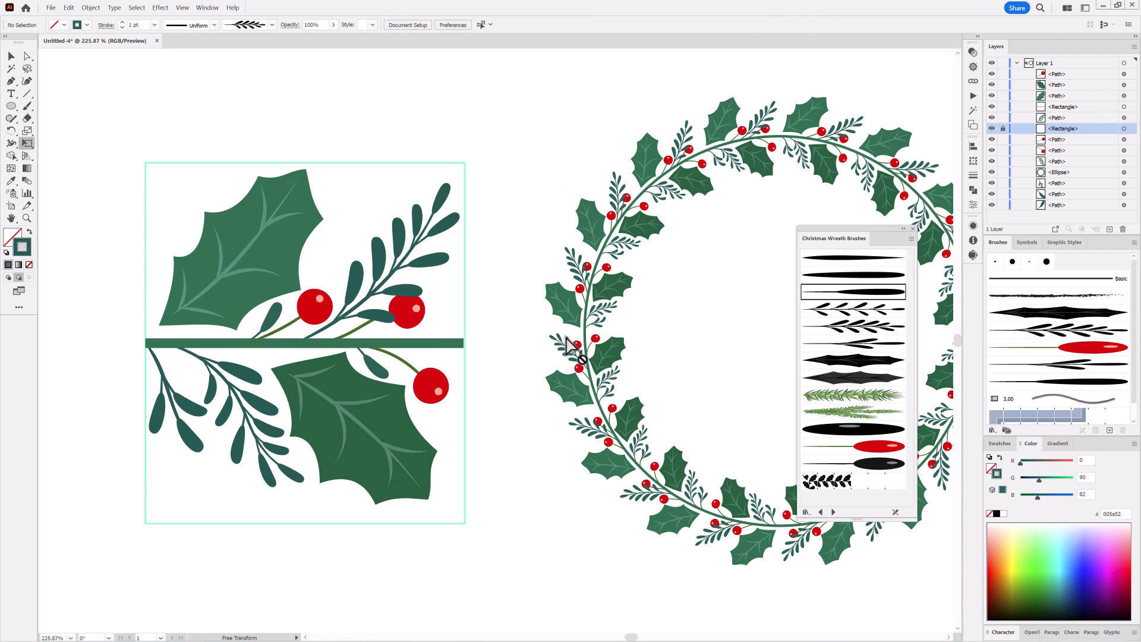
Replace the existing holly pattern brush with the revised tile artwork, keep the default brush options and apply the change to existing strokes
scroll(670, 426, "down", 3)
left_click_drag(554, 423, 509, 396)
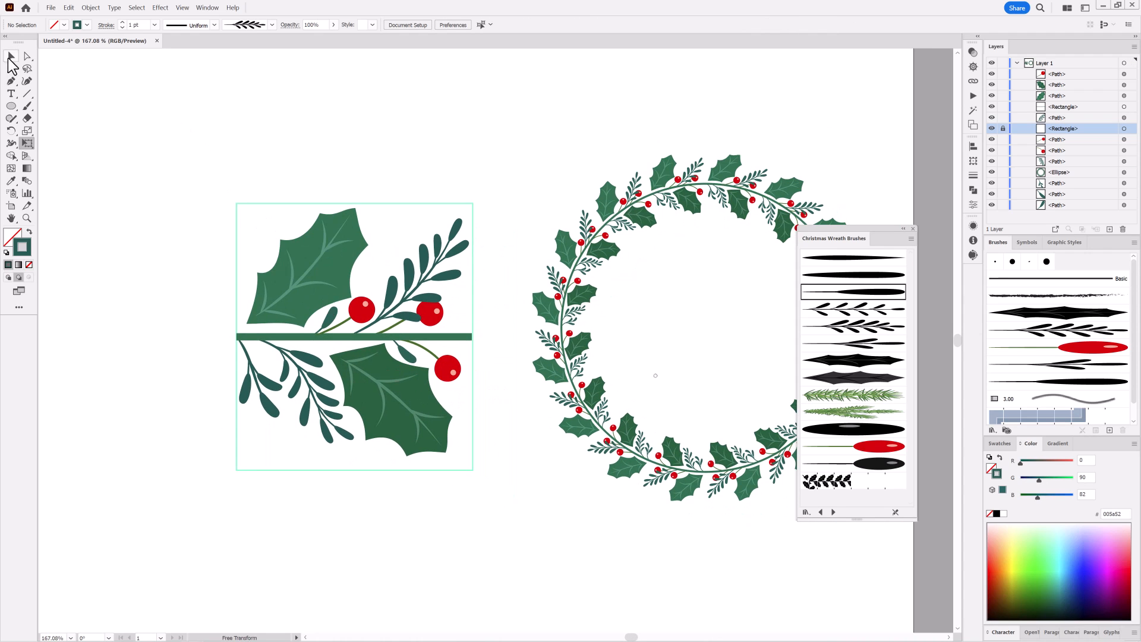
key("v")
left_click_drag(475, 503, 493, 500)
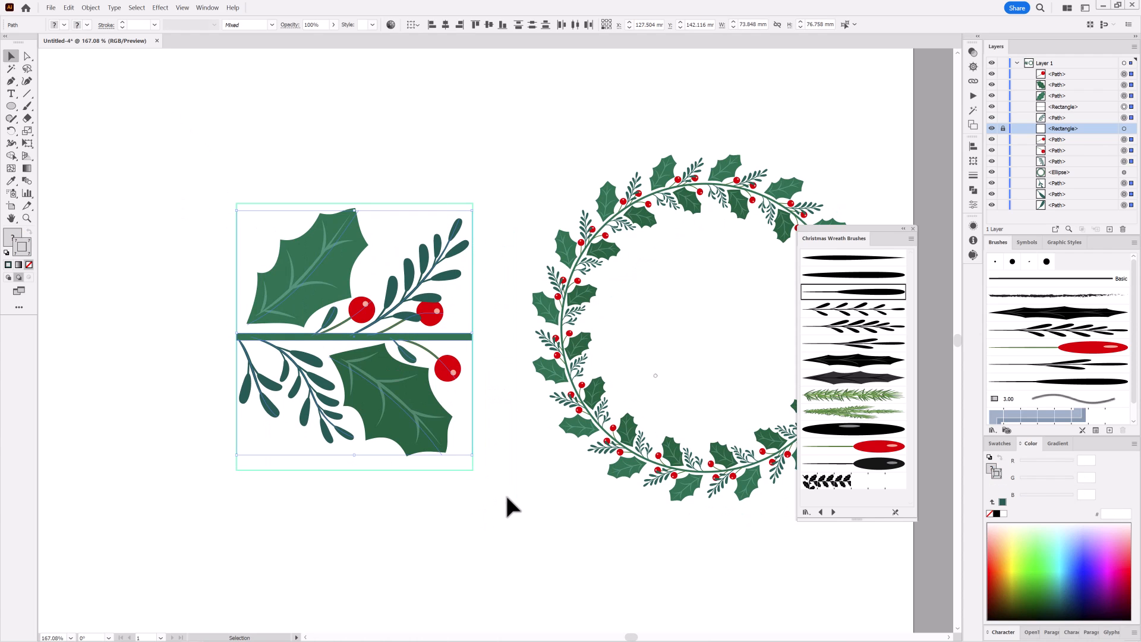
scroll(1063, 351, "down", 1)
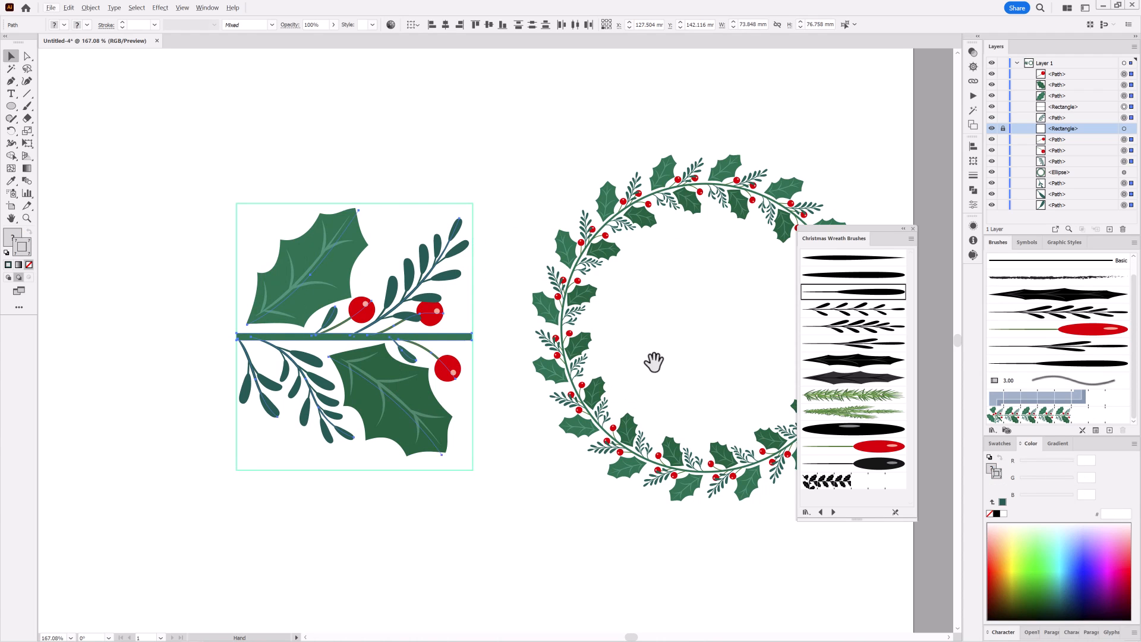
left_click_drag(652, 362, 537, 359)
mouse_move(296, 387)
left_mouse_down()
mouse_move(475, 458)
mouse_move(1019, 416)
mouse_move(1040, 434)
left_mouse_up()
left_click_drag(890, 196, 1040, 108)
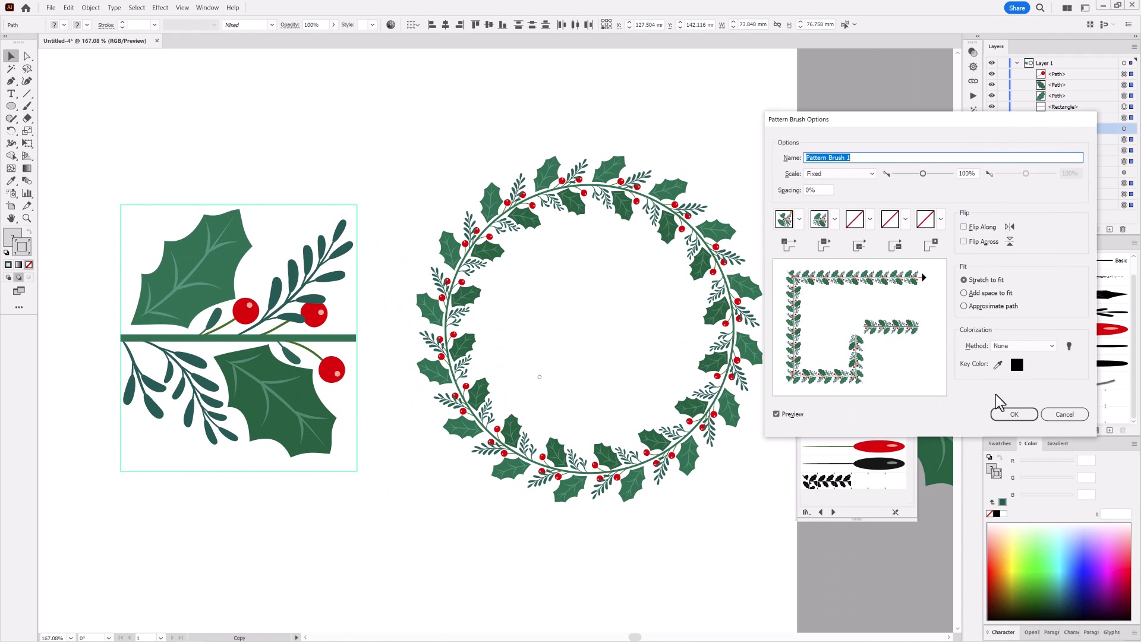
left_click(1014, 409)
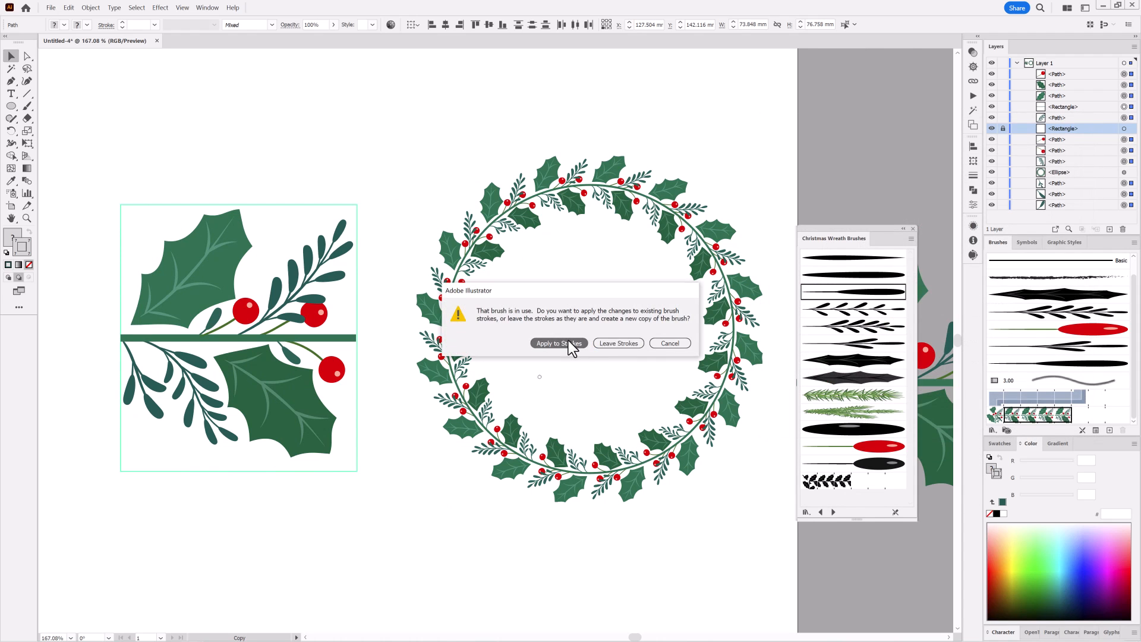
left_click(570, 343)
Add a new layer above Layer 1, hide and lock Layer 1, and fit the artboard in view
scroll(635, 470, "down", 2)
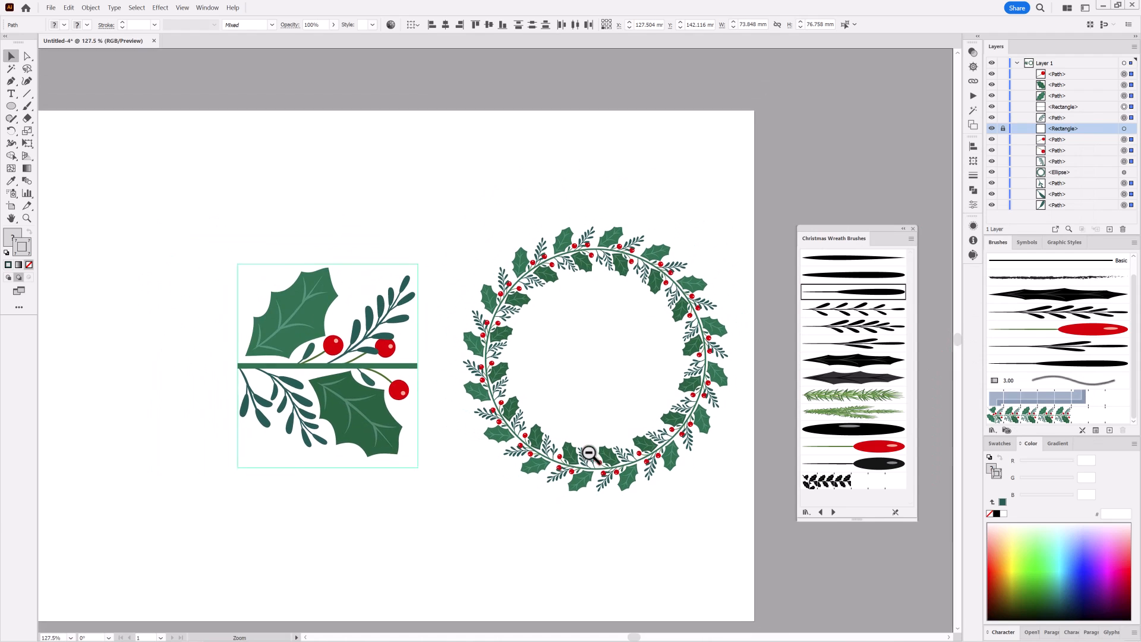
left_click(1016, 63)
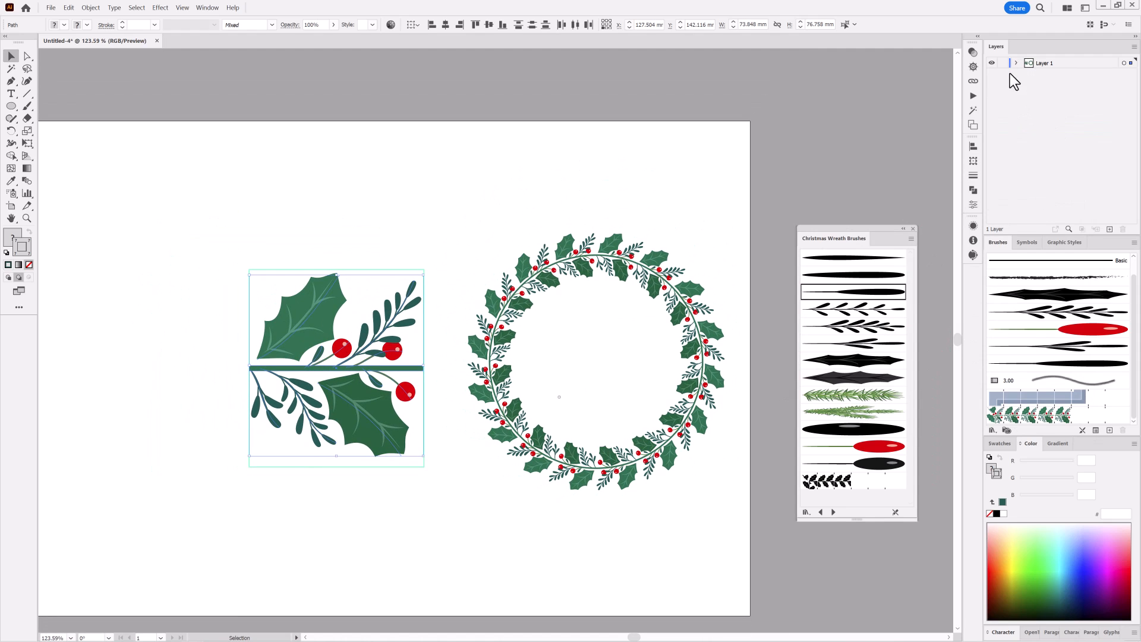
left_click(1110, 229)
left_click_drag(1057, 64, 1046, 78)
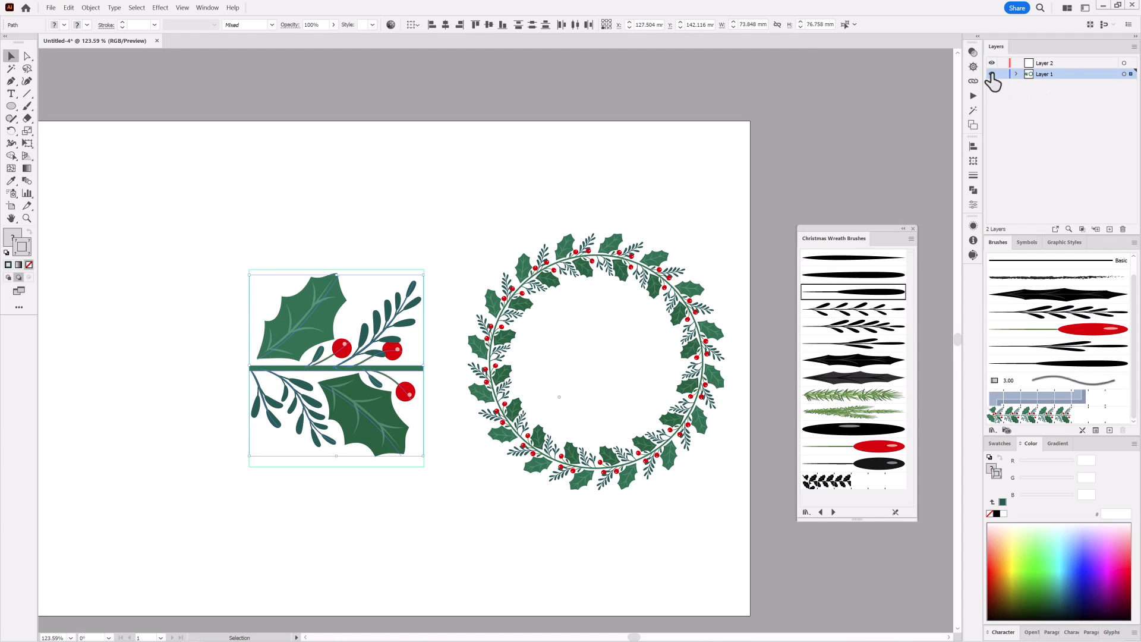
left_click(992, 73)
left_click(1004, 74)
key("ctrl+0")
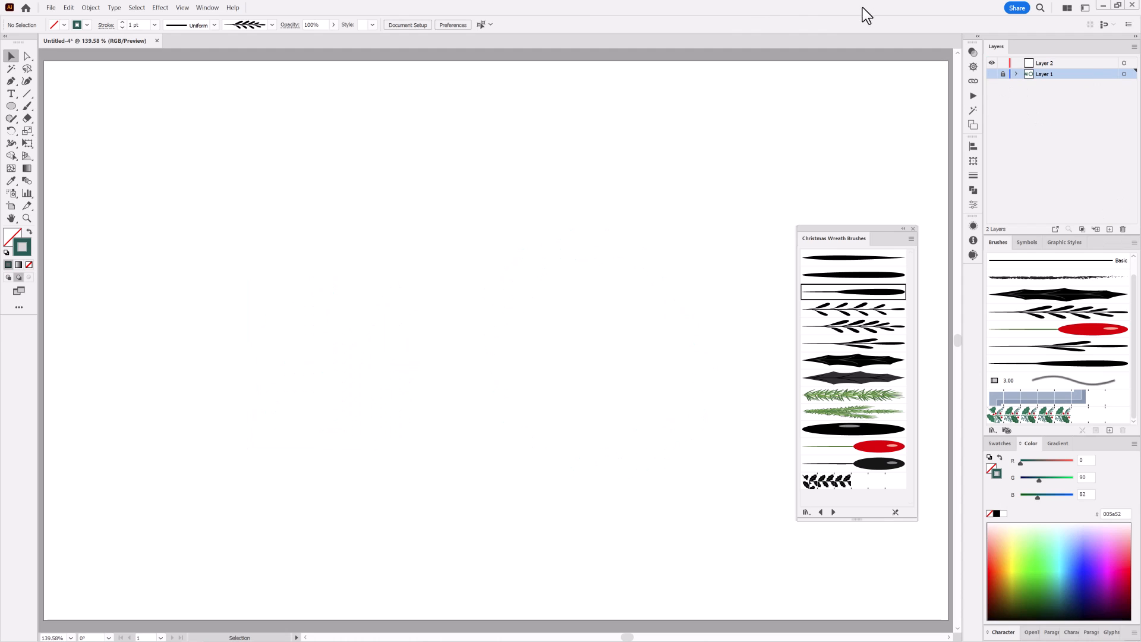
Draw a circle about 118 mm in diameter on Layer 2 and centre it horizontally and vertically on the artboard
left_click(11, 106)
left_click(1117, 63)
left_click_drag(382, 199, 624, 494)
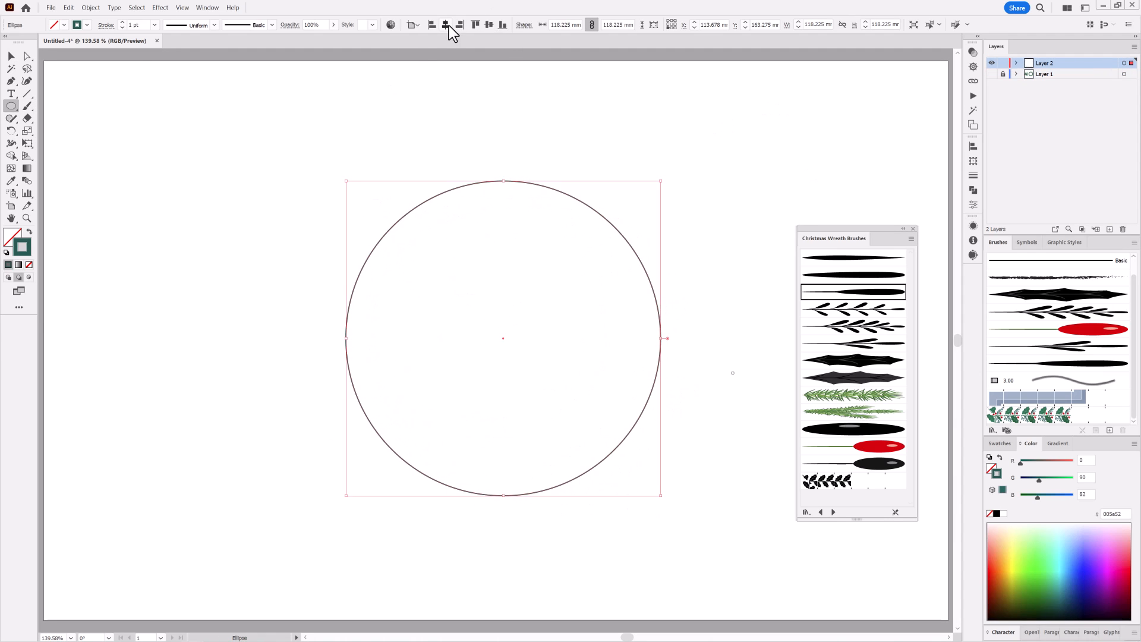
left_click(446, 25)
left_click(489, 25)
Apply the updated holly pattern brush to the circle, set its stroke weight to 0.4 pt and deselect it
left_click(1044, 417)
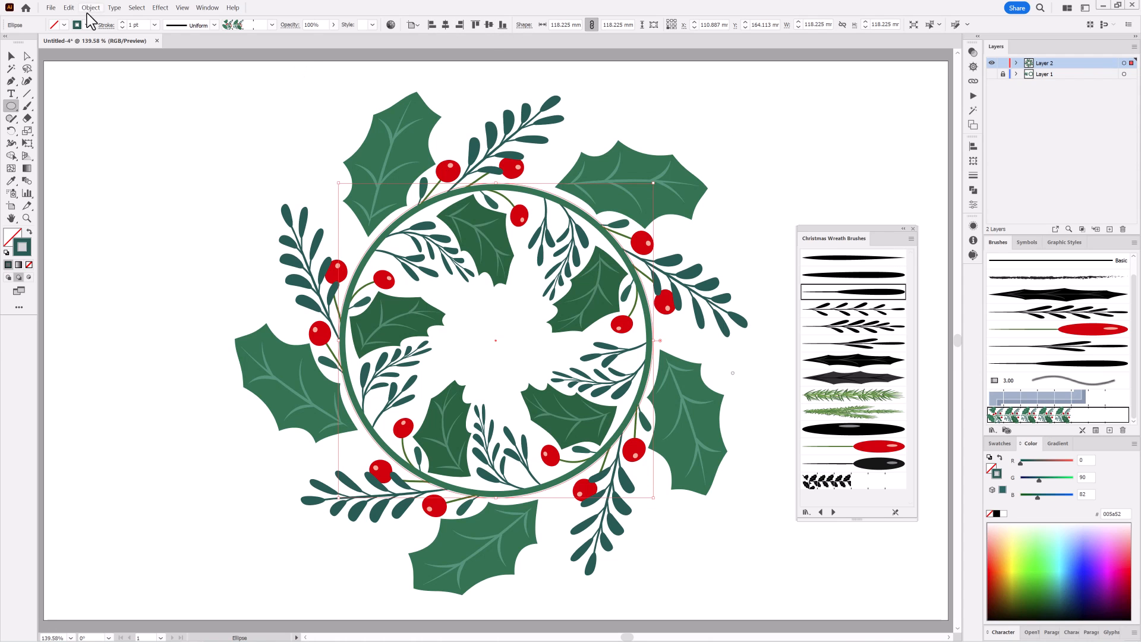
left_click(121, 27)
left_click(122, 27)
left_click(121, 27)
left_click(122, 23)
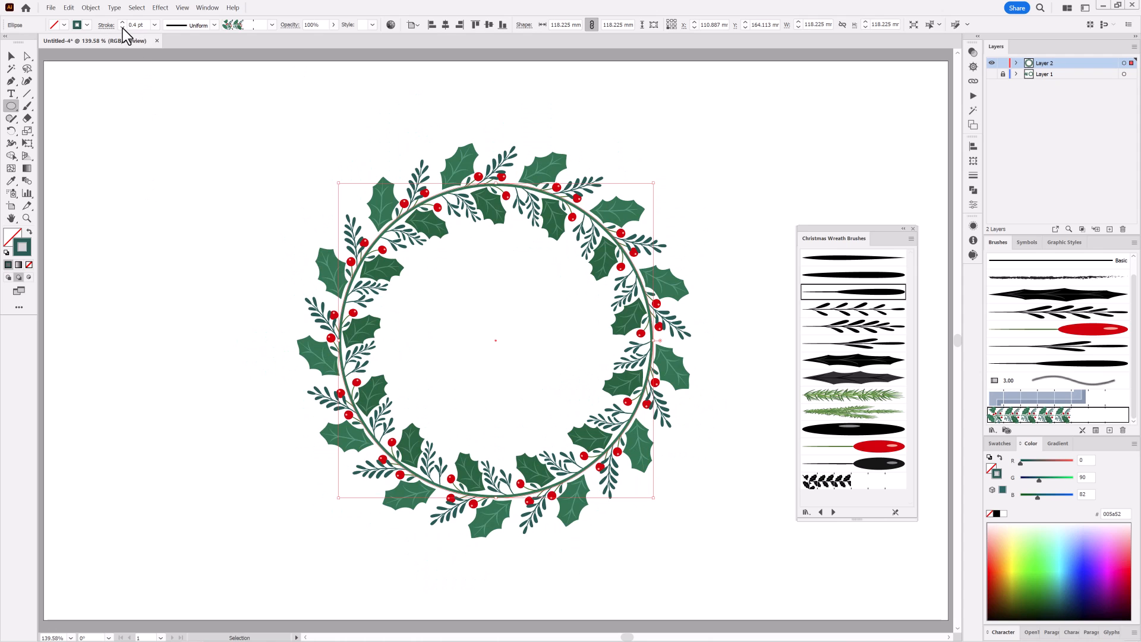
left_click(122, 28)
left_click(123, 22)
key("ctrl+shift+a")
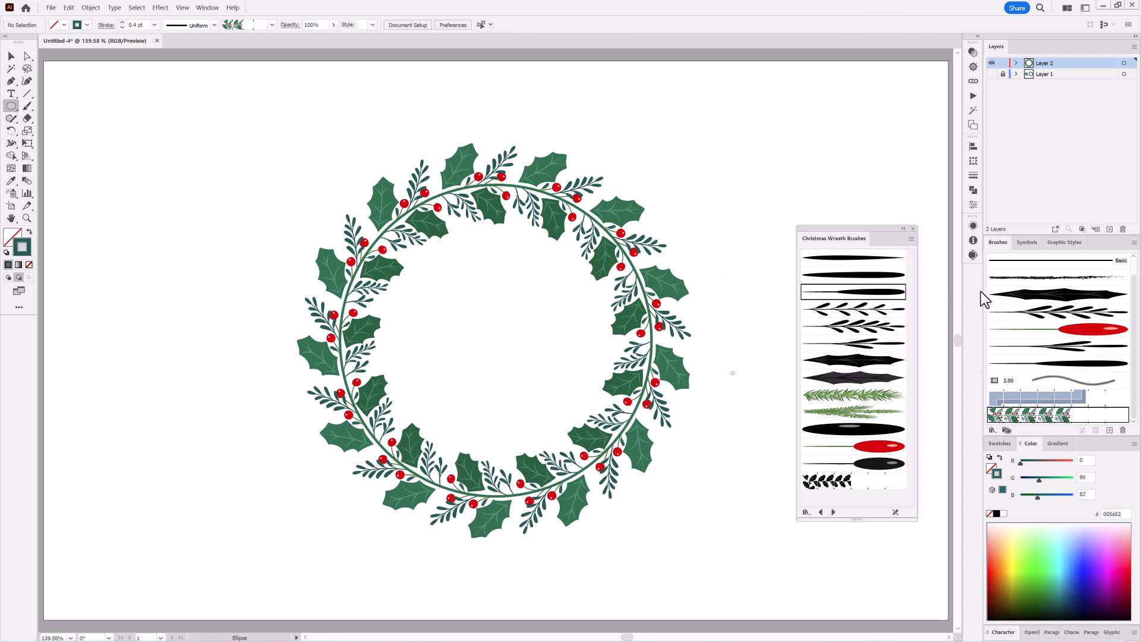
Add Layer 3 above the wreath layer, lock Layer 2 and choose the tapered pine branch brush for painting on Layer 3
left_click(1108, 229)
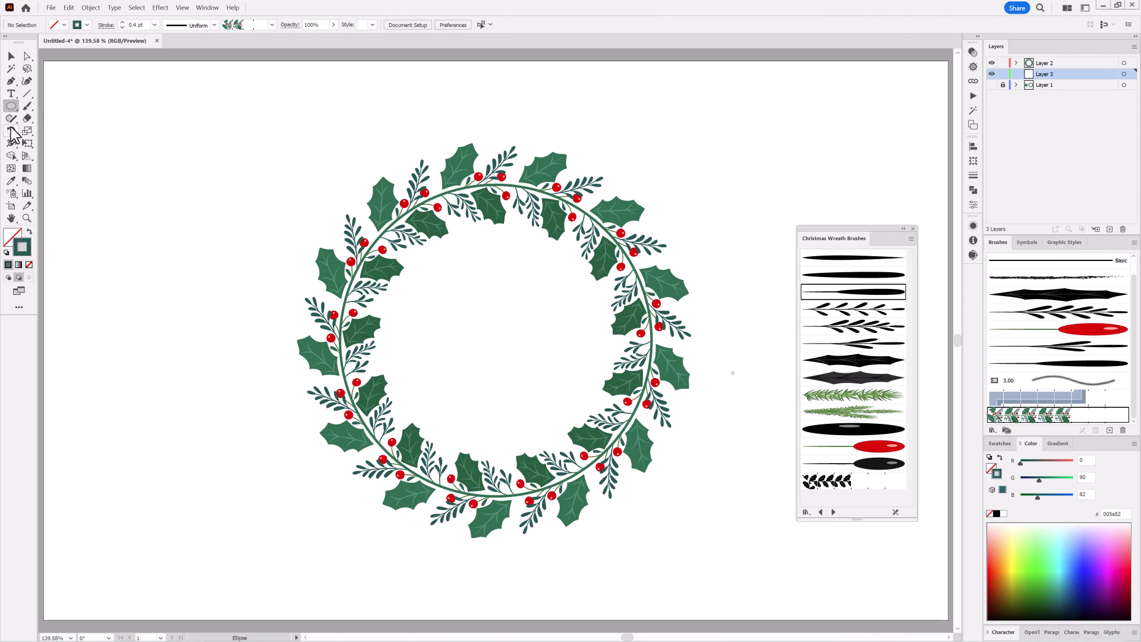
left_click(27, 106)
left_click(855, 410)
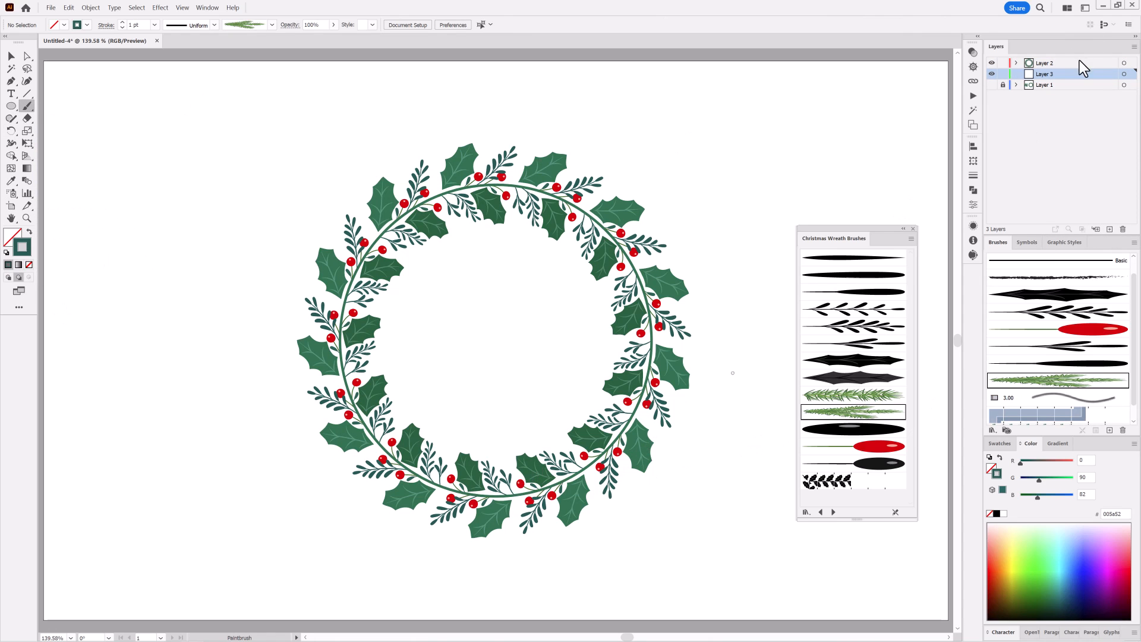
mouse_move(1082, 67)
left_mouse_down()
mouse_move(1089, 79)
mouse_move(1070, 82)
left_mouse_up()
left_click_drag(1003, 73, 1003, 84)
left_click(1064, 64)
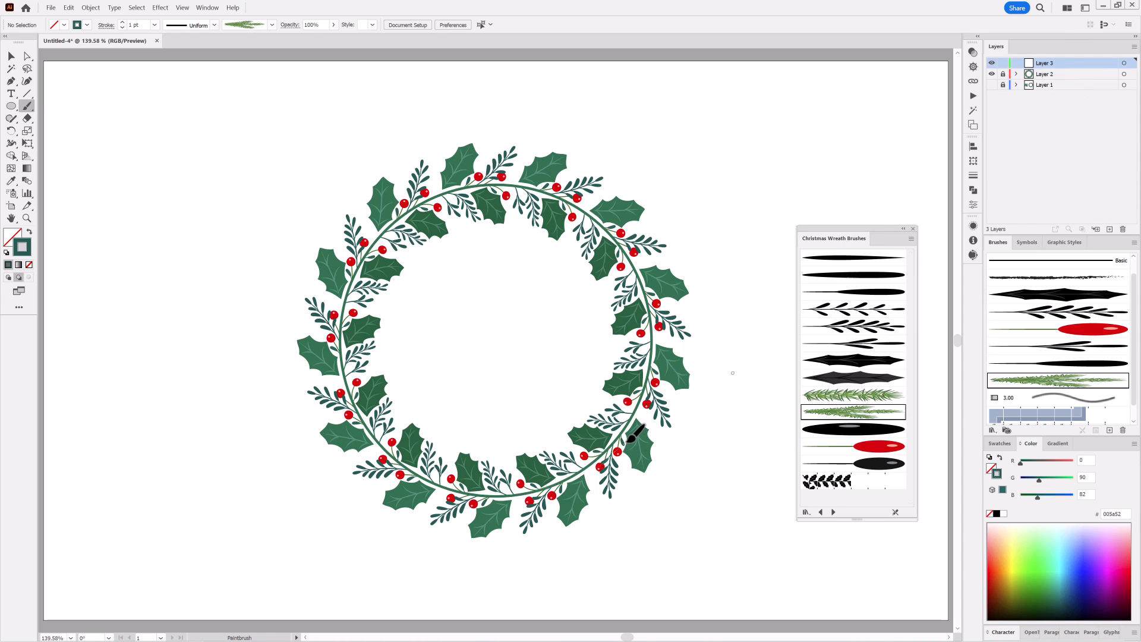
Paint fanned pine branches on both sides of the wreath's bottom and shift the two clusters slightly to fit
left_click_drag(628, 441, 553, 478)
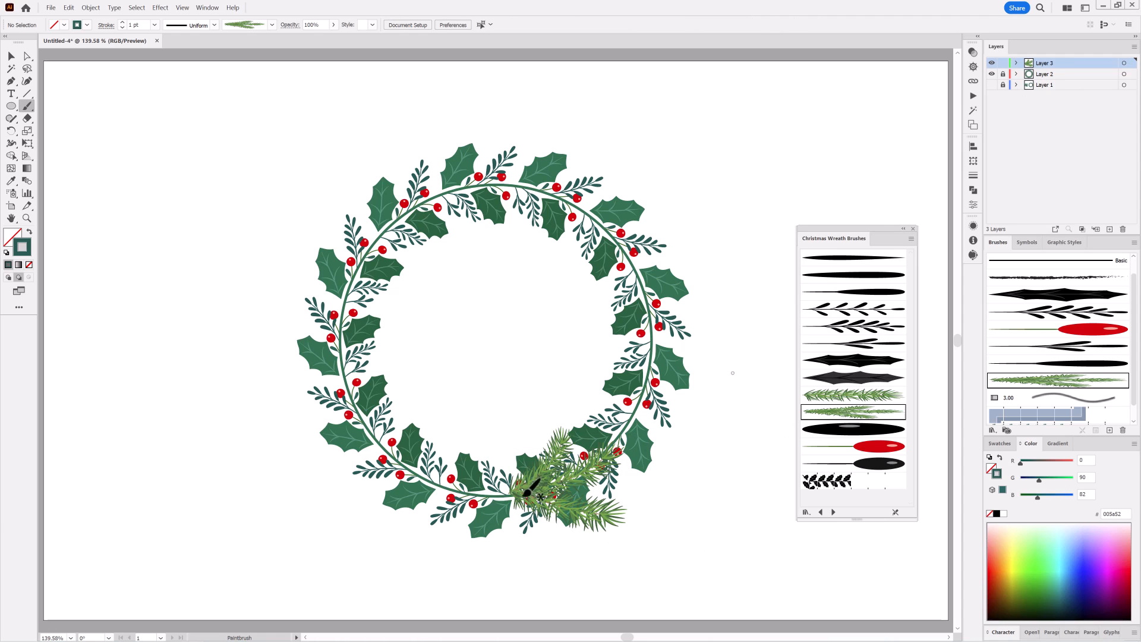
left_click_drag(381, 458, 377, 460)
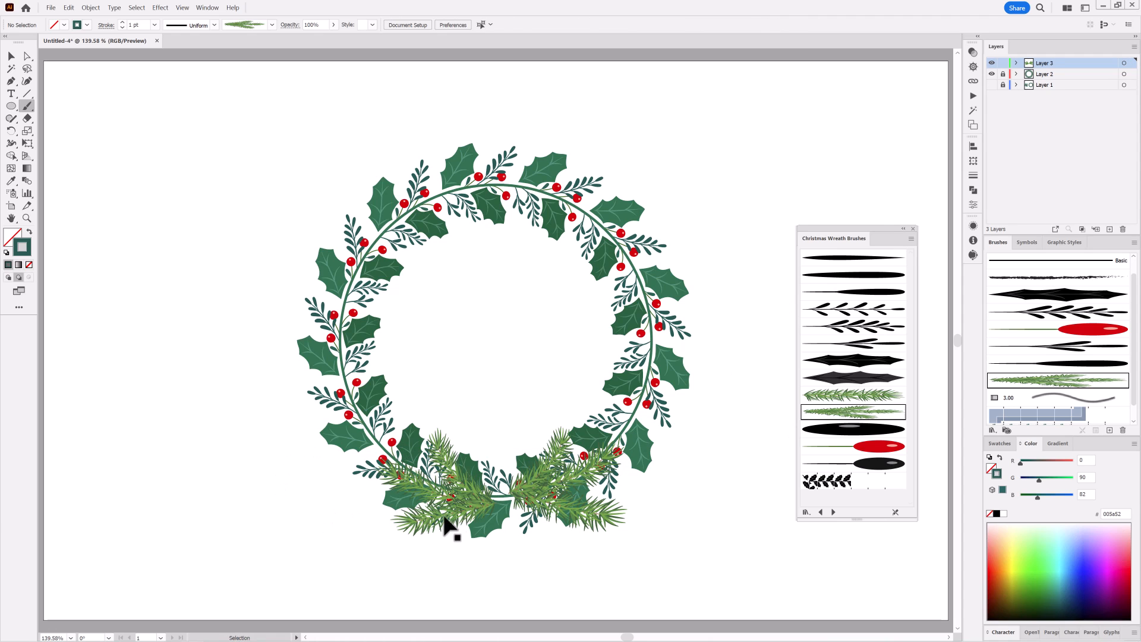
left_click_drag(445, 517, 450, 511, "ctrl")
left_click_drag(548, 502, 539, 506, "ctrl")
left_click(705, 558, "ctrl")
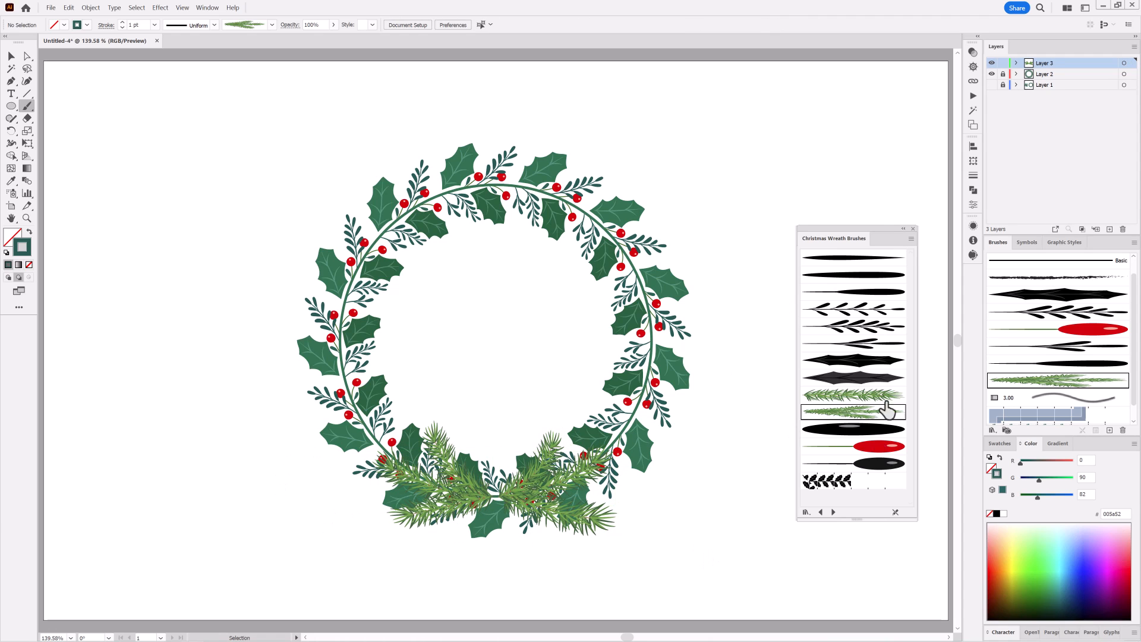
Paint fuller pine branches with the other pine brush, filling the gap above and below the wreath's bottom centre
left_click(853, 395)
left_click_drag(505, 426, 498, 492)
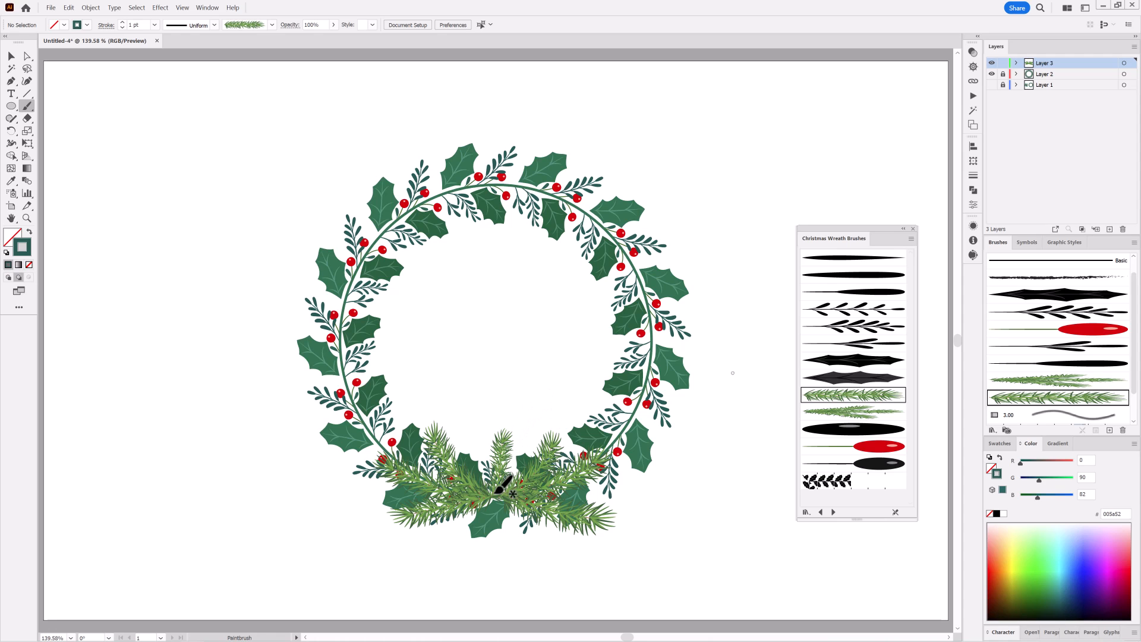
left_click_drag(519, 530, 543, 552)
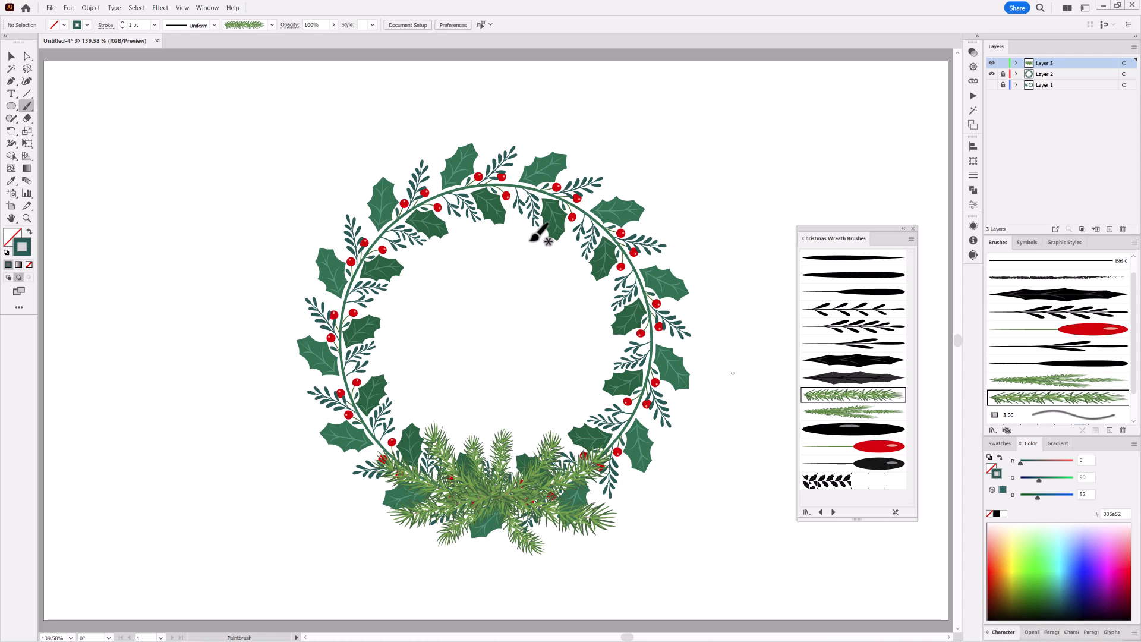
Rotate all the pine branches on Layer 3 slightly and shift them to sit centred on the wreath's bottom
left_click(1124, 63)
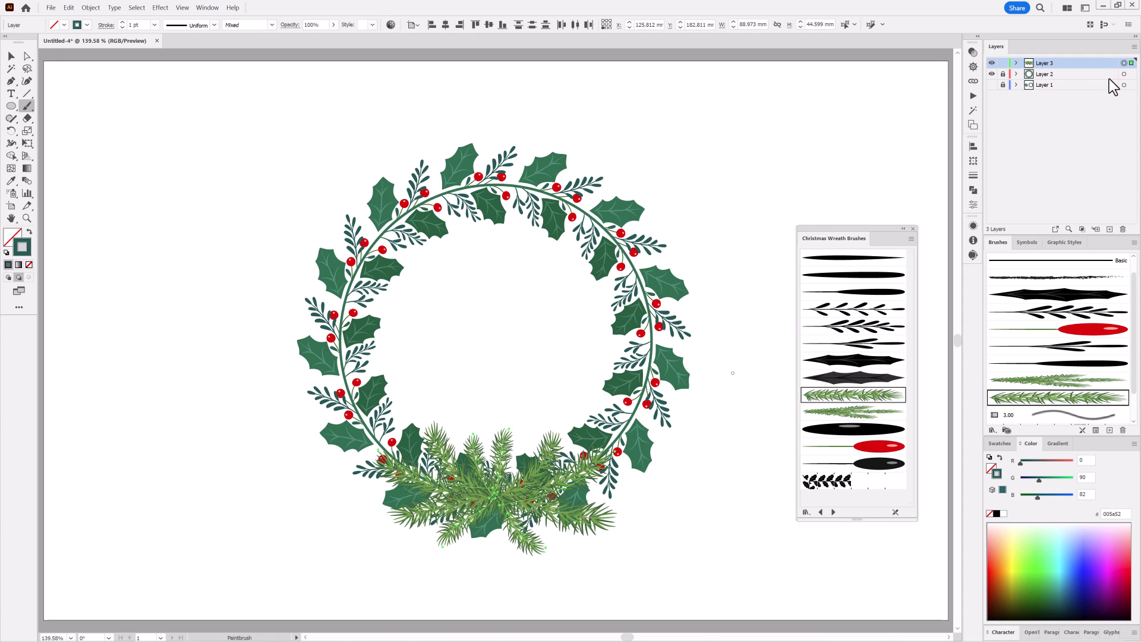
left_click(27, 144)
left_click_drag(624, 417, 624, 401)
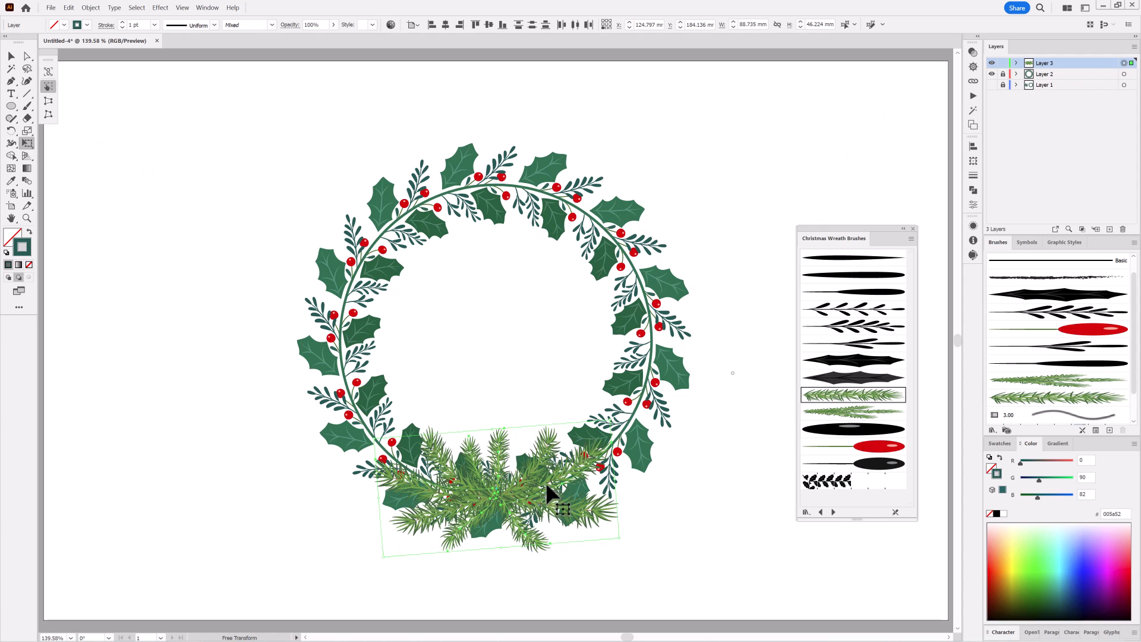
left_click_drag(545, 483, 553, 484)
left_click_drag(674, 488, 673, 497)
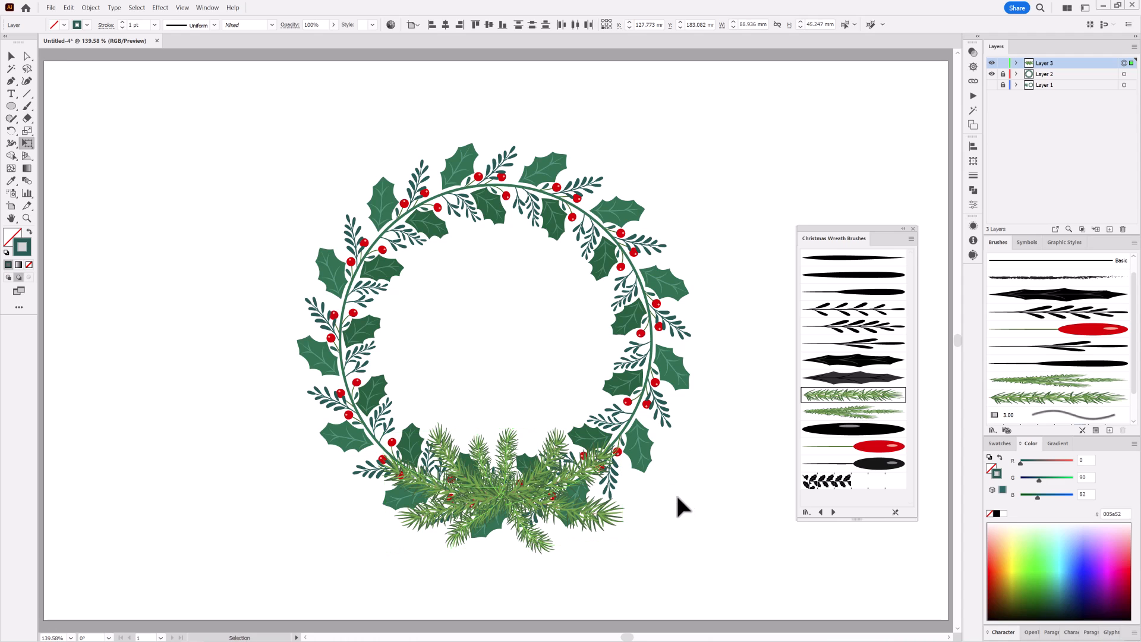
left_click(678, 497, "ctrl")
Paint a first red berry on the pine branches with the red berry brush and reduce its stroke weight to 0.5 pt
left_click(865, 446)
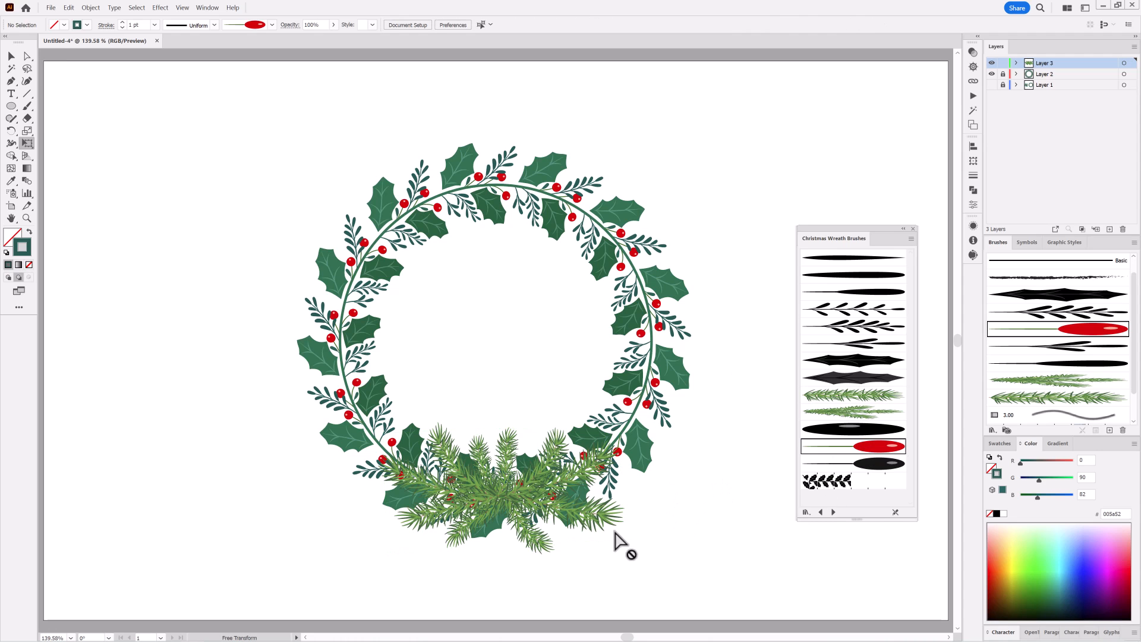
left_click(8, 277)
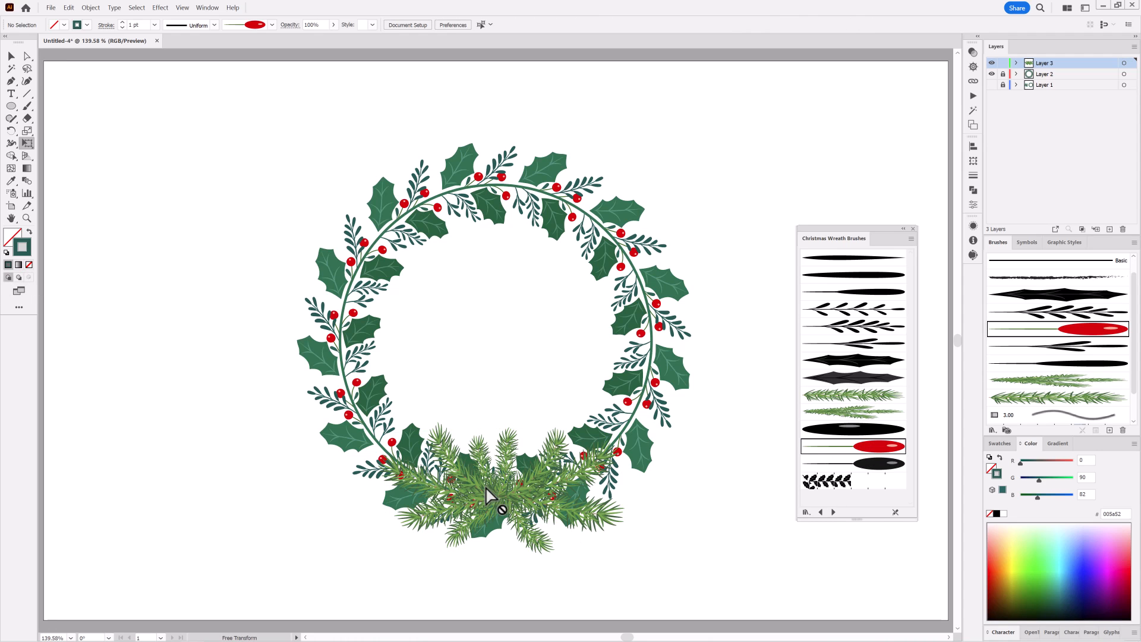
left_click(27, 106)
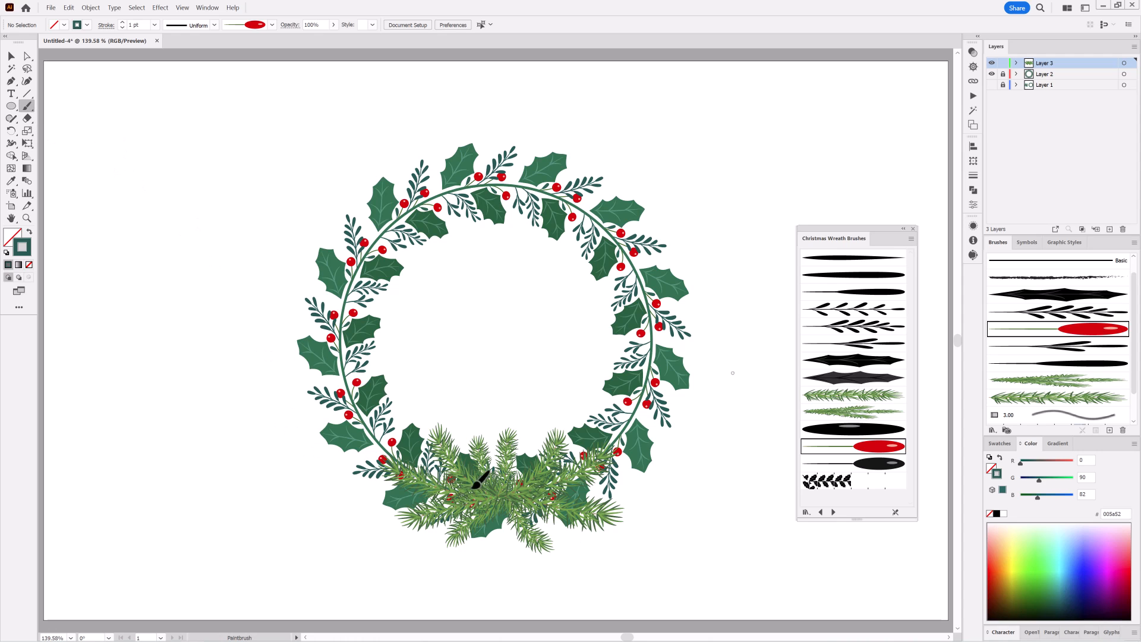
left_click_drag(474, 487, 456, 473)
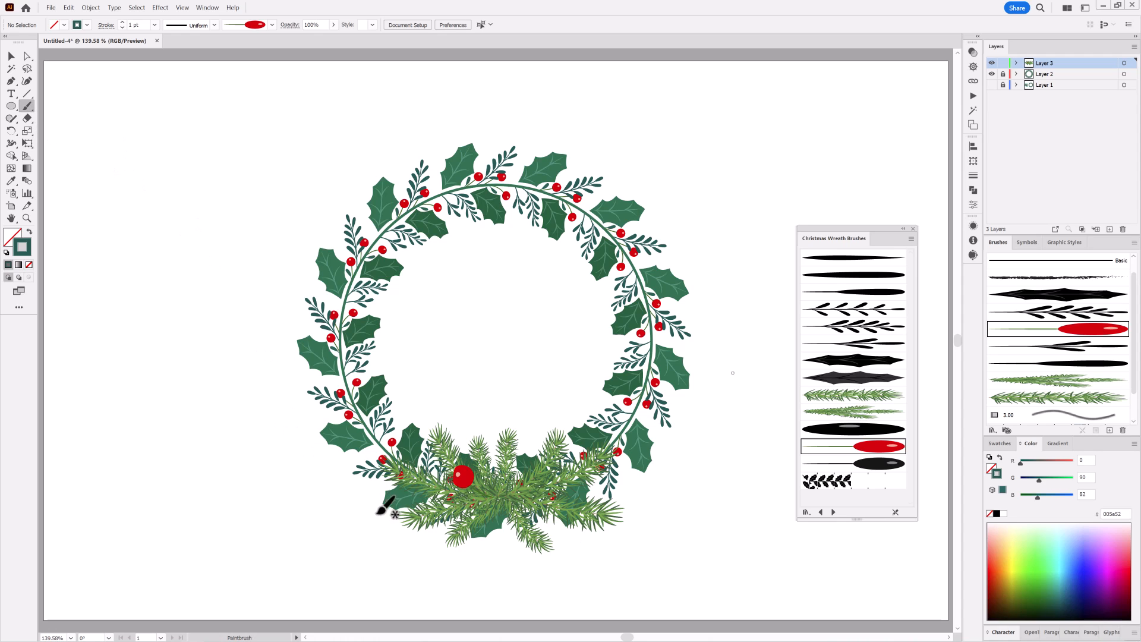
left_click(123, 27)
key("ctrl+shift+a")
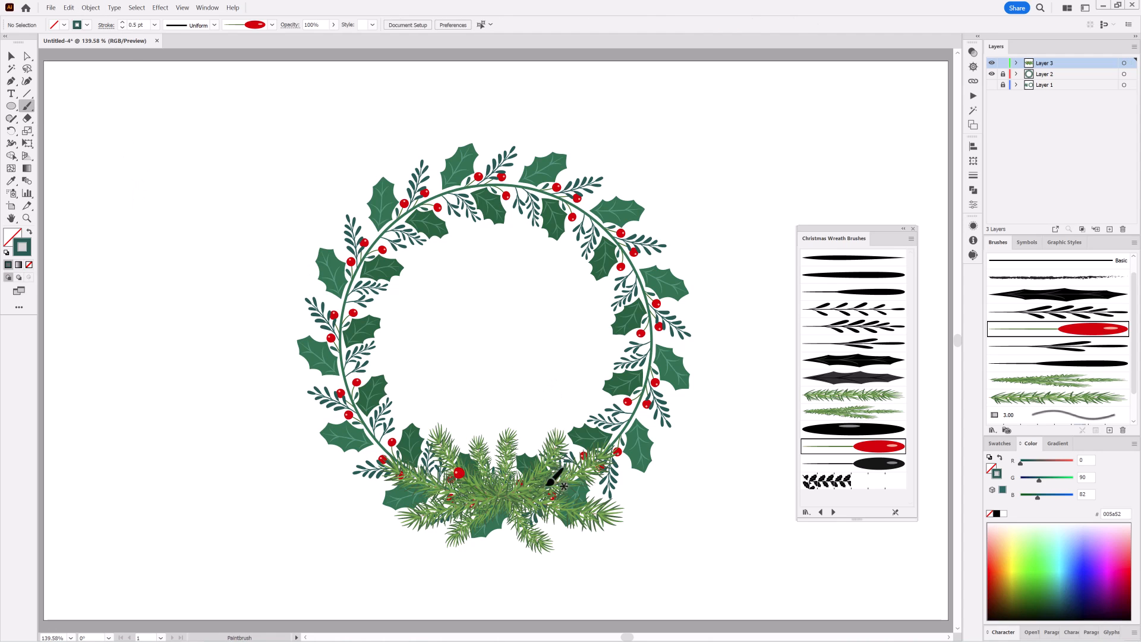
Scatter more red berries over the pine branches at the wreath's bottom with the 0.5 pt berry brush
mouse_move(531, 474)
left_mouse_down()
mouse_move(509, 496)
mouse_move(546, 520)
left_mouse_up()
left_click_drag(455, 542, 484, 526)
left_click(19, 277)
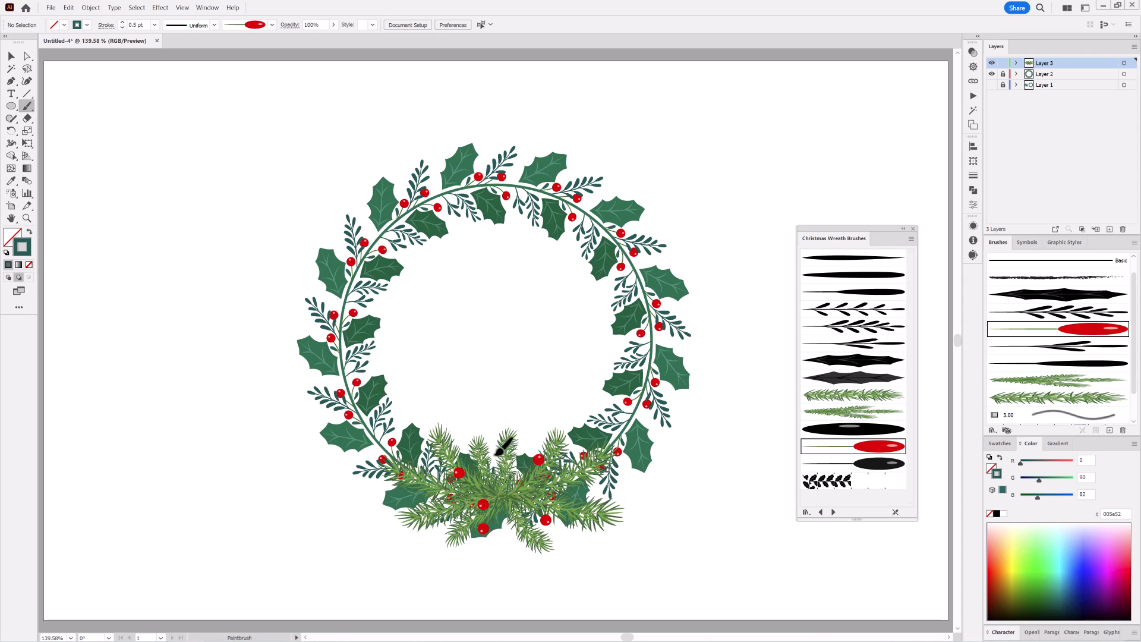
left_click_drag(496, 454, 495, 458)
left_click(429, 501)
left_click(446, 525)
left_click(543, 537)
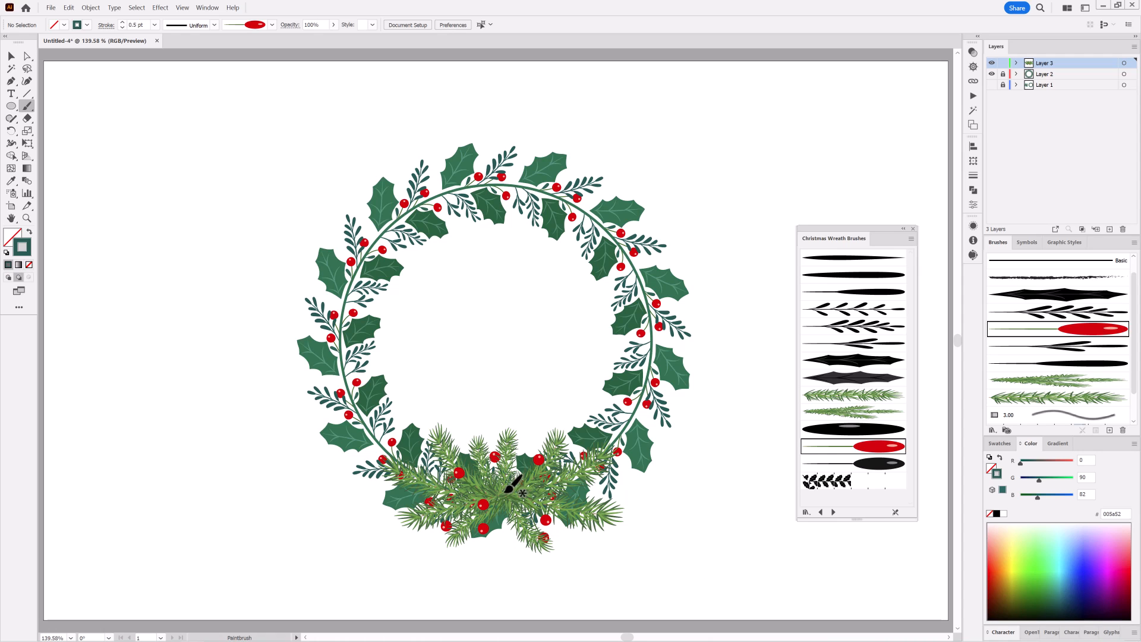
left_click(509, 525)
Unlock Layer 2, make it active and paint extra red berries among the leaves around the wreath ring
left_click(1002, 85)
left_click(1068, 76)
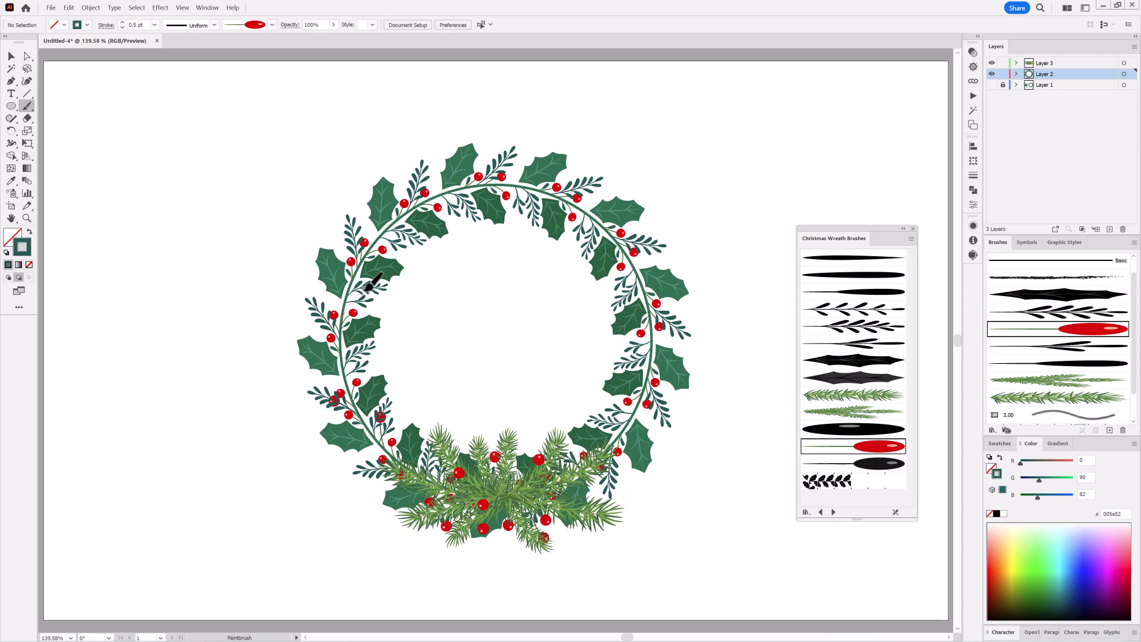
left_click_drag(367, 287, 364, 289)
left_click_drag(466, 208, 467, 209)
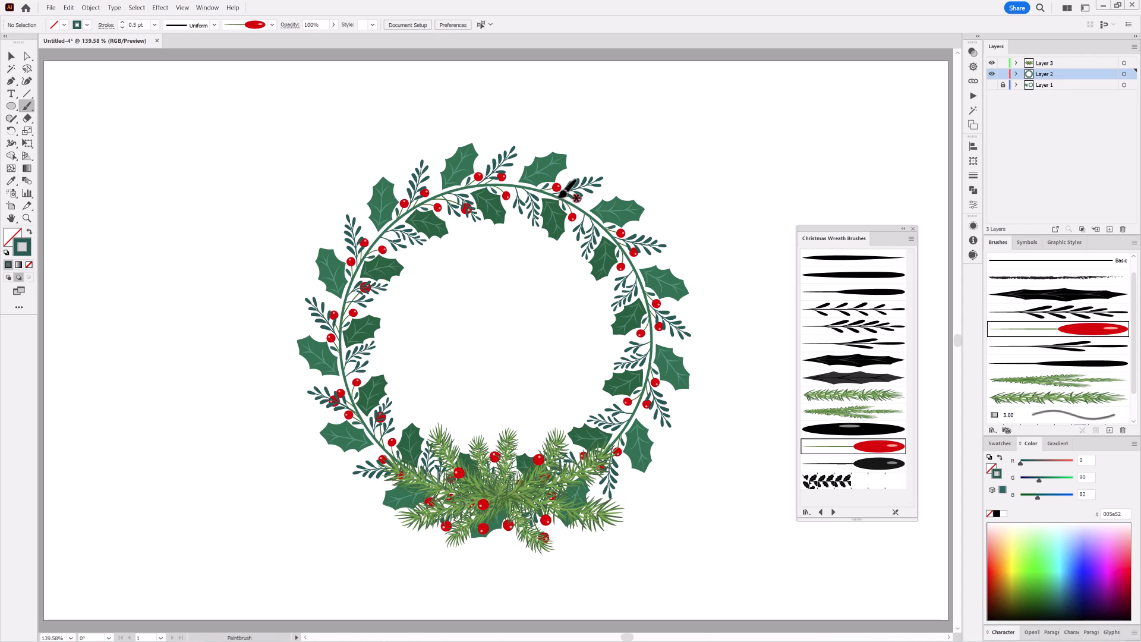
mouse_move(563, 220)
left_mouse_down()
mouse_move(611, 247)
mouse_move(605, 227)
mouse_move(588, 213)
mouse_move(597, 304)
mouse_move(644, 271)
mouse_move(614, 234)
mouse_move(590, 255)
left_mouse_up()
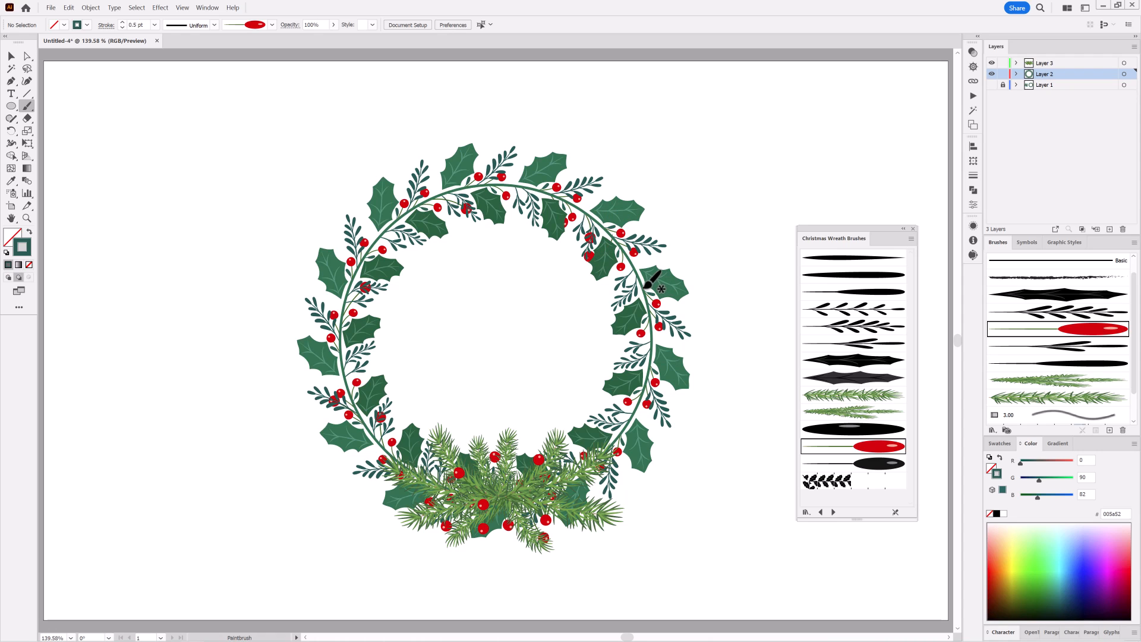
mouse_move(631, 331)
left_mouse_down()
mouse_move(646, 380)
mouse_move(653, 340)
mouse_move(631, 362)
left_mouse_up()
left_click_drag(623, 468, 592, 490)
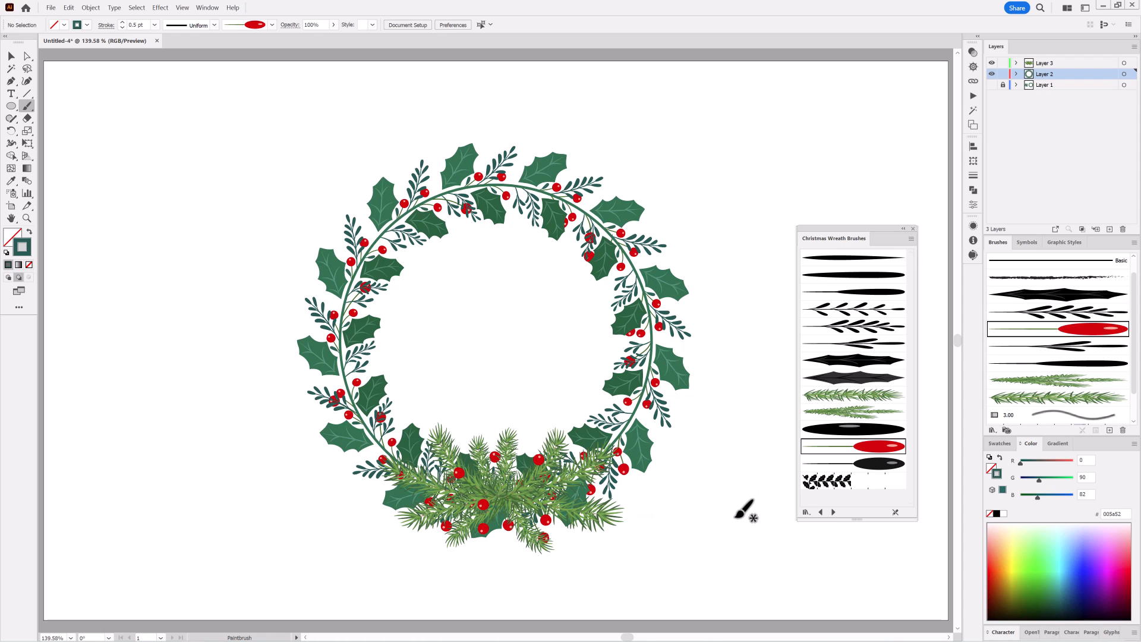
Choose the black oval ornament brush with a bright red stroke (fc1500) and make Layer 3 active for painting
left_click(861, 431)
left_click_drag(1002, 562, 990, 570)
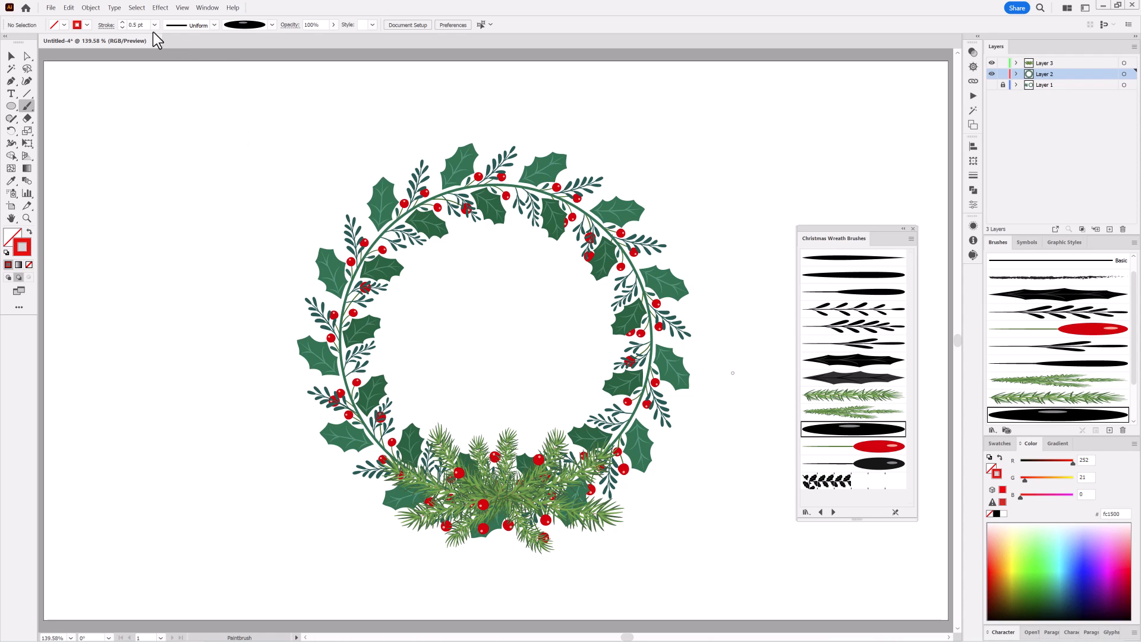
left_click(69, 8)
left_click(69, 8)
left_click(1095, 63)
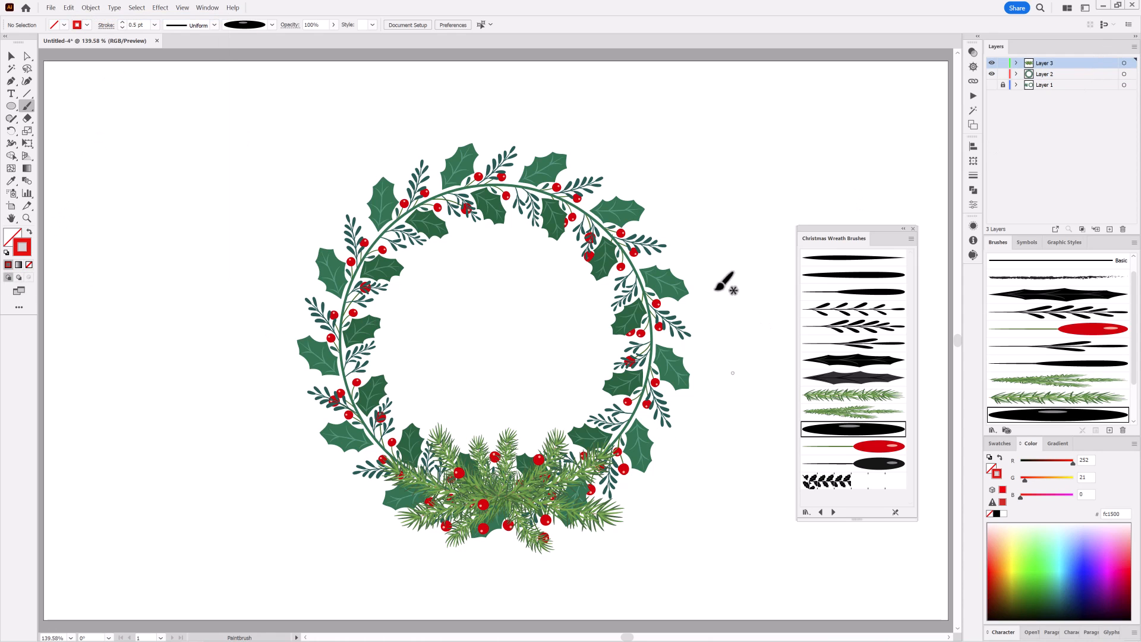
Paint a cluster of three large red ornaments at the pine branches' centre with a 1 pt stroke, adjusting their positions
left_click_drag(500, 500, 501, 503)
left_click(498, 497, "ctrl")
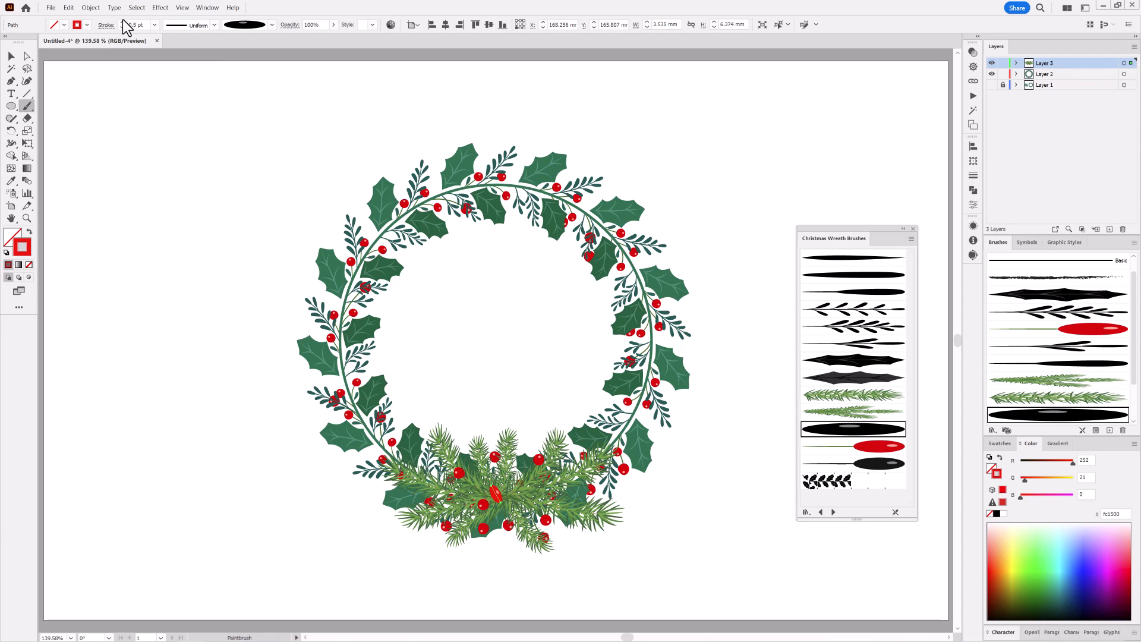
key("ctrl")
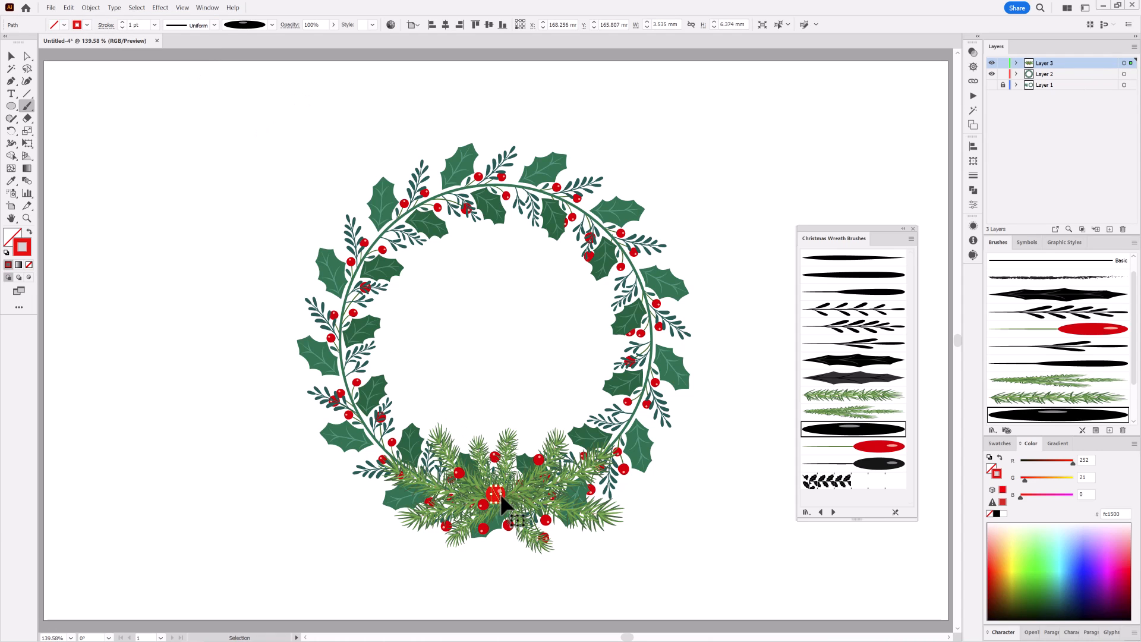
left_click_drag(497, 495, 514, 503, "ctrl")
key("Delete")
key("ctrl")
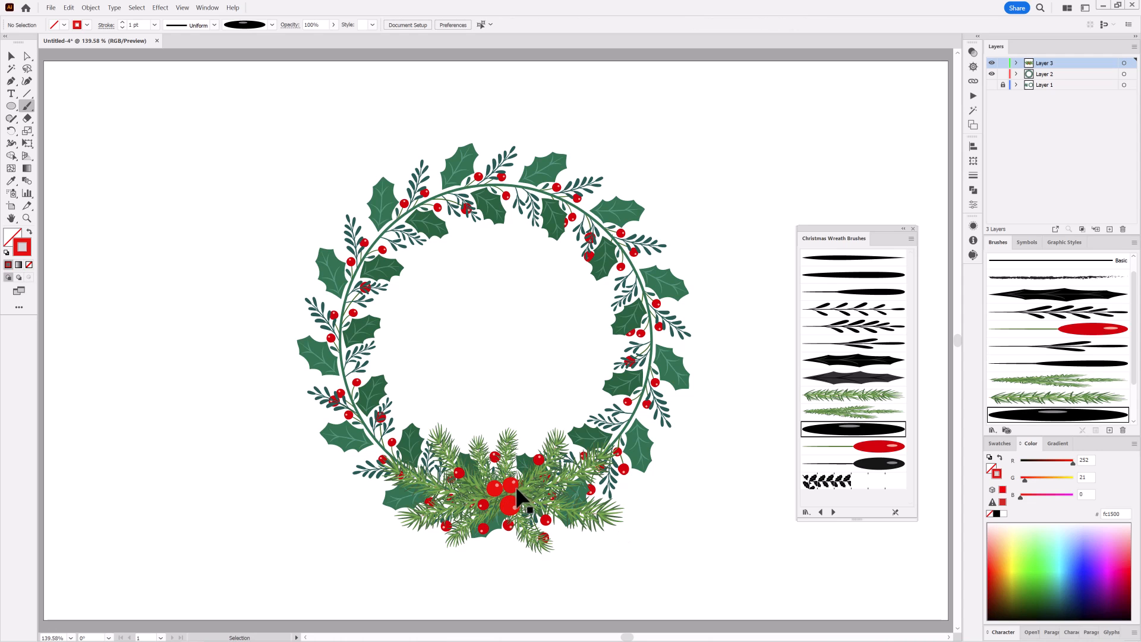
left_click_drag(510, 488, 515, 485)
key("ctrl")
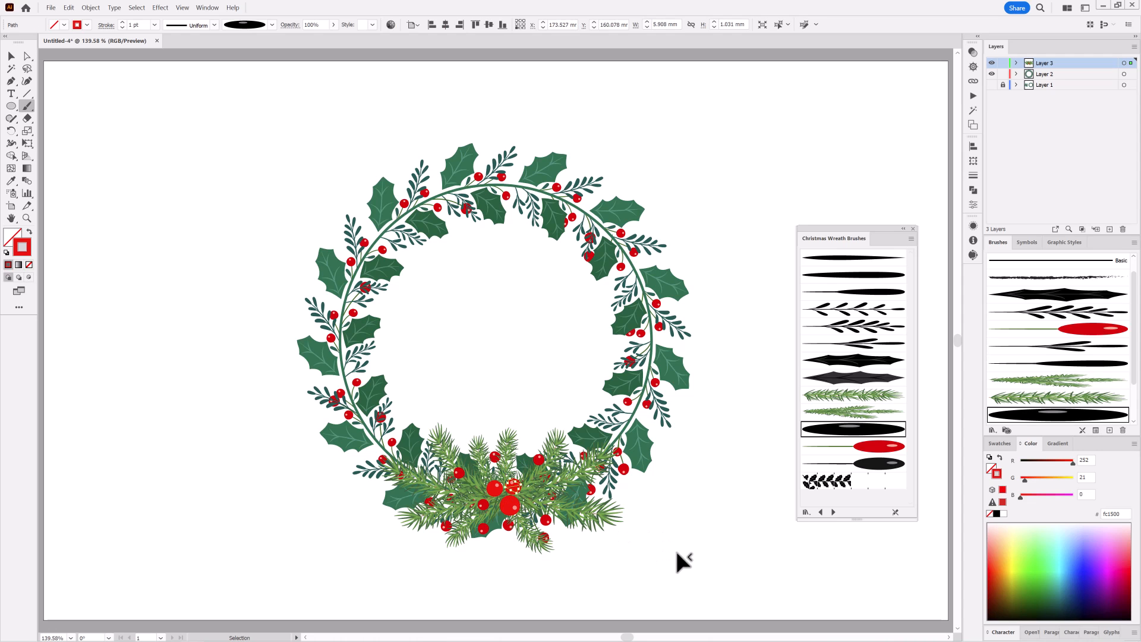
left_click(695, 526, "ctrl")
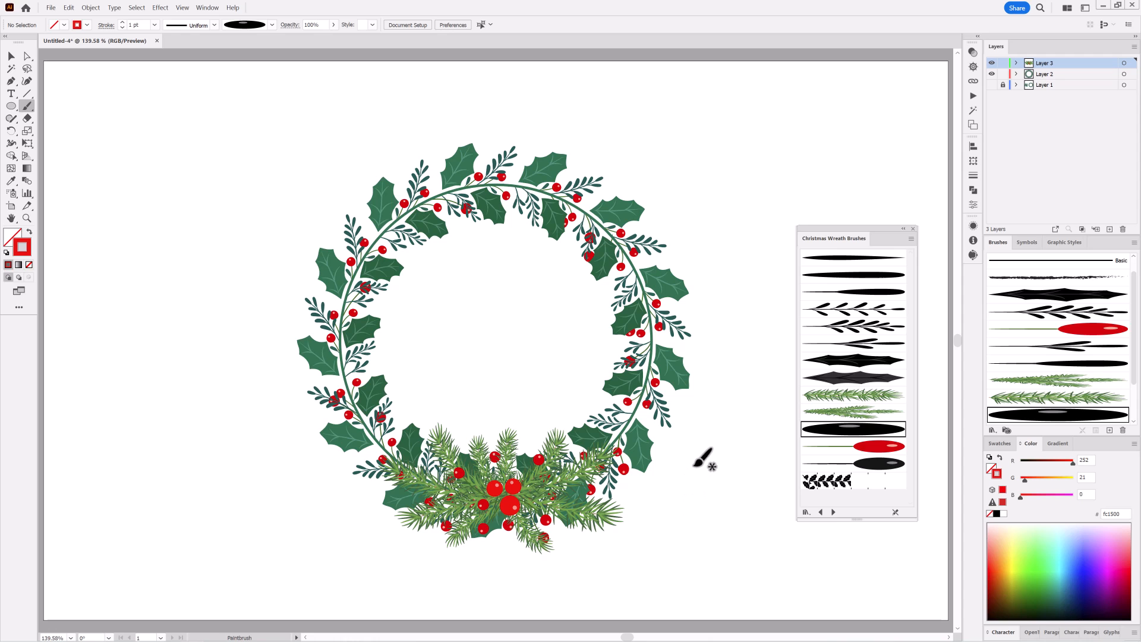
Duplicate Layers 2 and 3, keeping the originals locked and hidden, and expand the appearance of all artwork on the copies
left_click(1052, 74, "shift")
left_click_drag(1052, 74, 1109, 229)
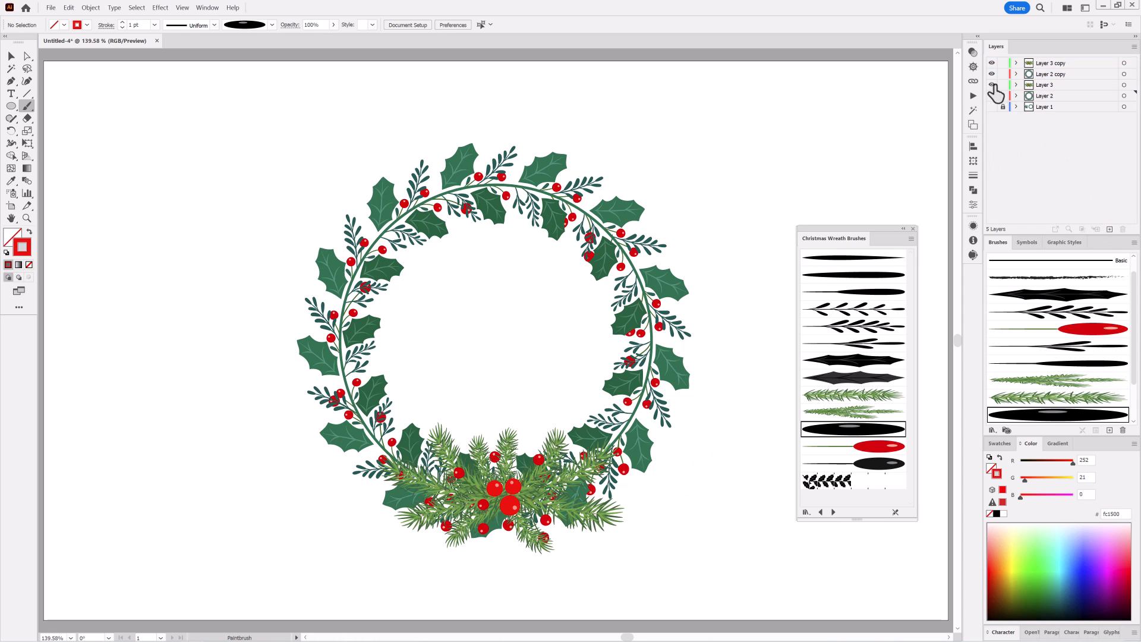
left_click(1124, 74)
left_click(1124, 63, "shift")
left_click(94, 8)
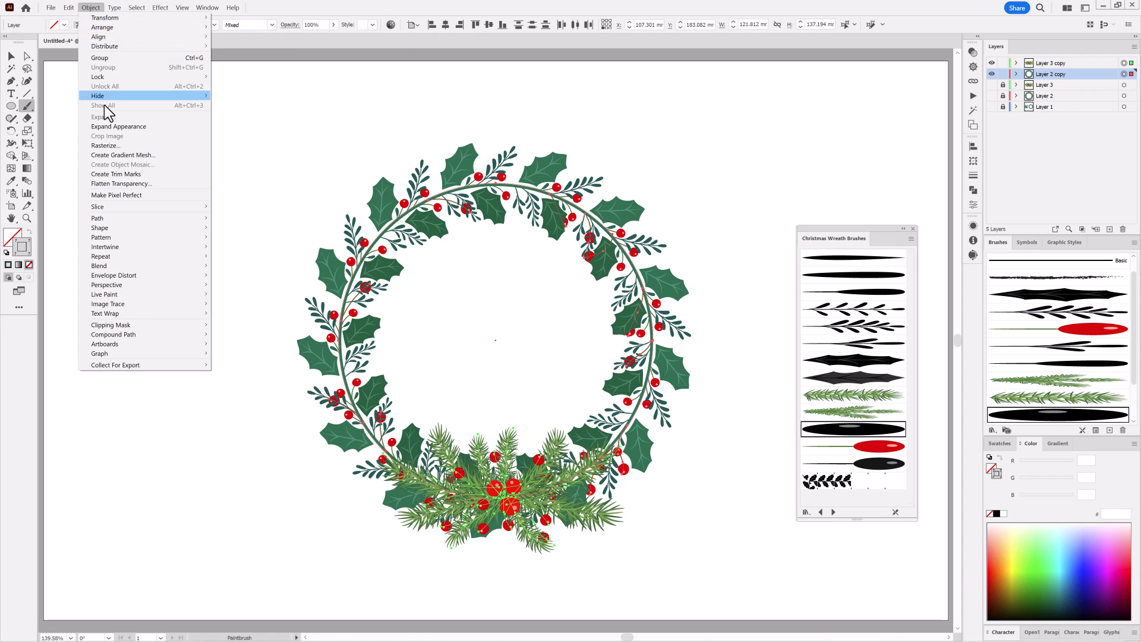
left_click(108, 125)
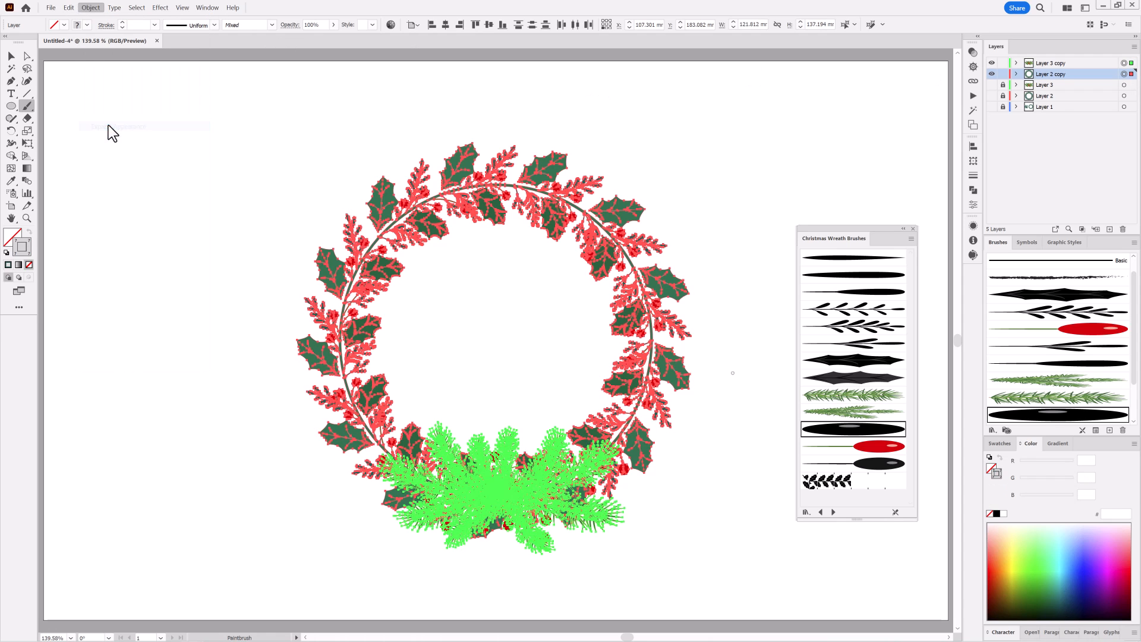
Simplify all paths on Layer 2 copy with a 75% curve and a 150° corner point angle threshold
left_click(1124, 73)
scroll(535, 205, "up", 5)
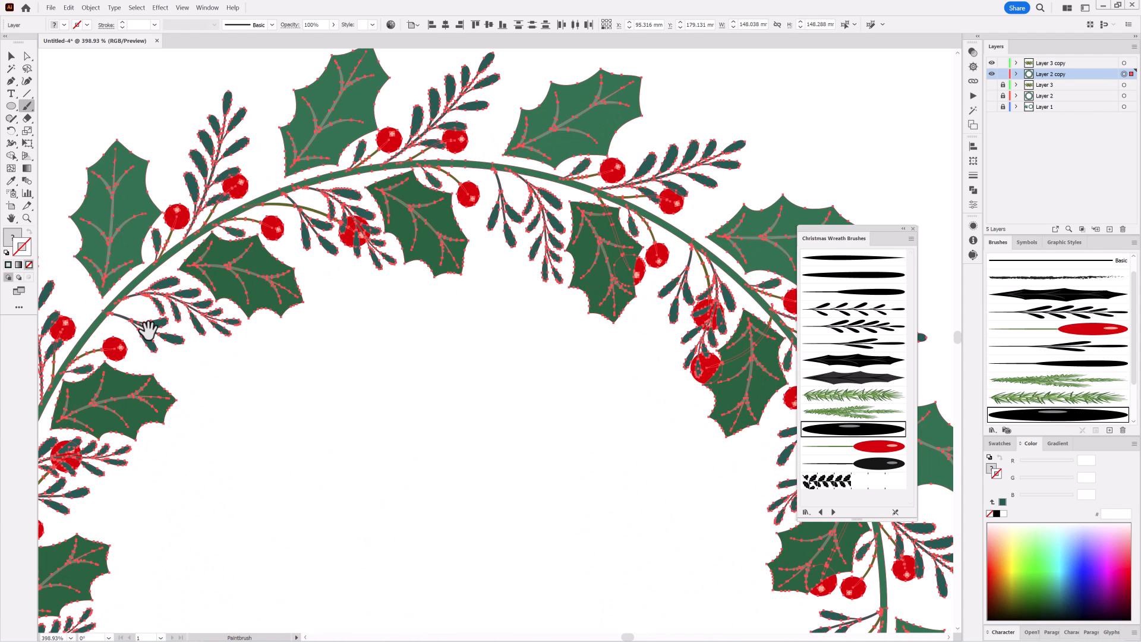
left_click(91, 8)
mouse_move(123, 217)
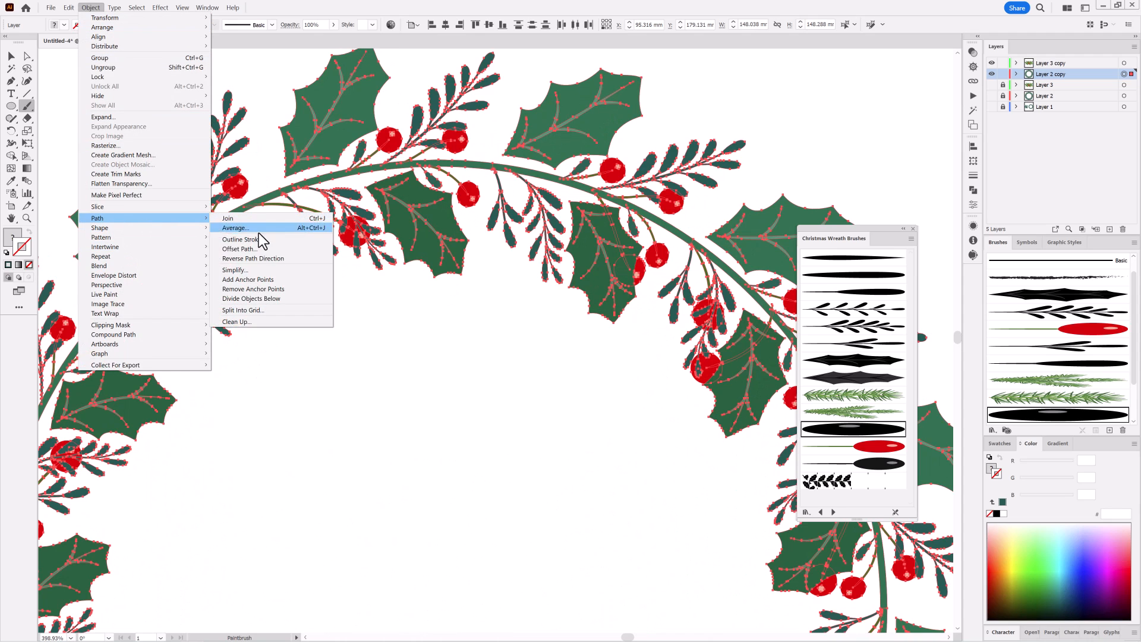
left_click(249, 267)
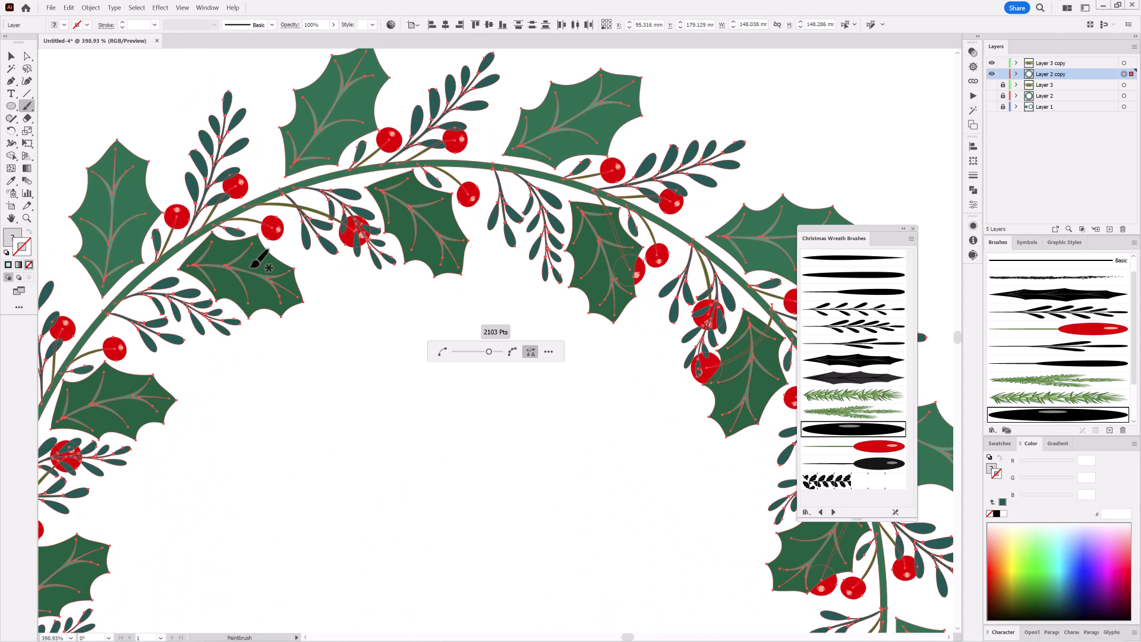
left_click(549, 352)
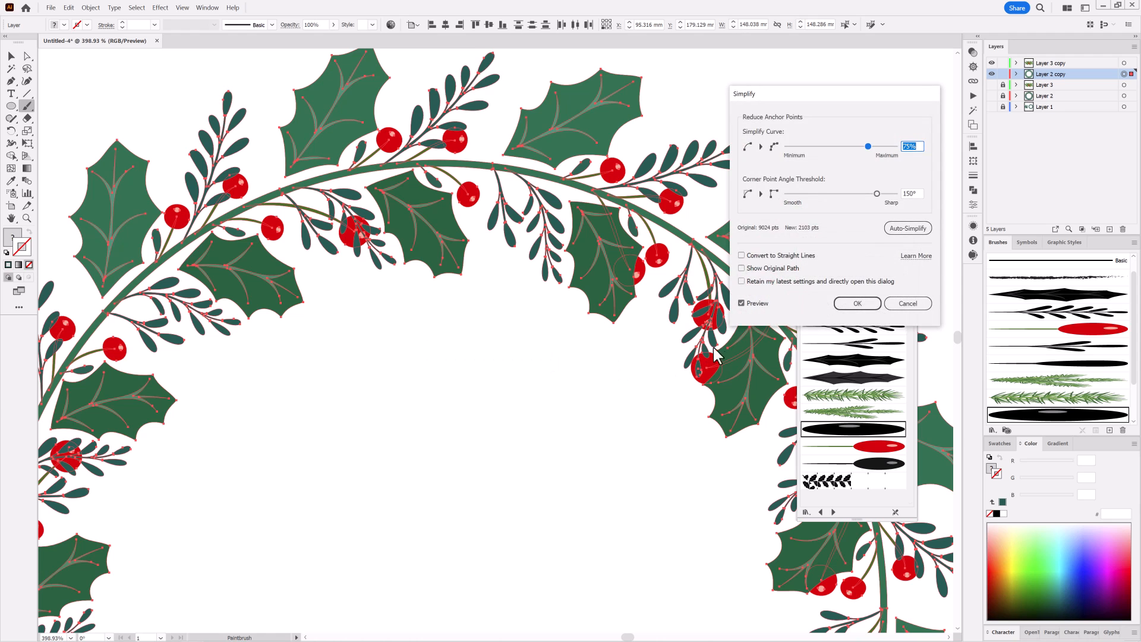
left_click(859, 302)
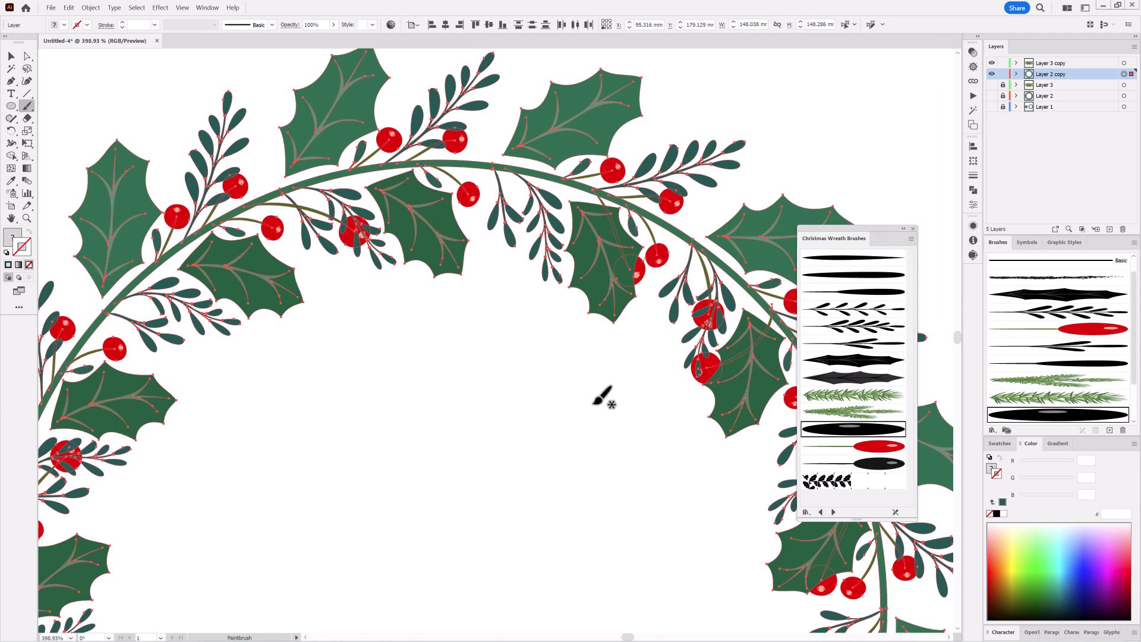
Select all the small red berries with the Magic Wand and fill them with a linear gradient starting in their red
key("ctrl+0")
left_click(10, 68)
scroll(620, 264, "up", 5)
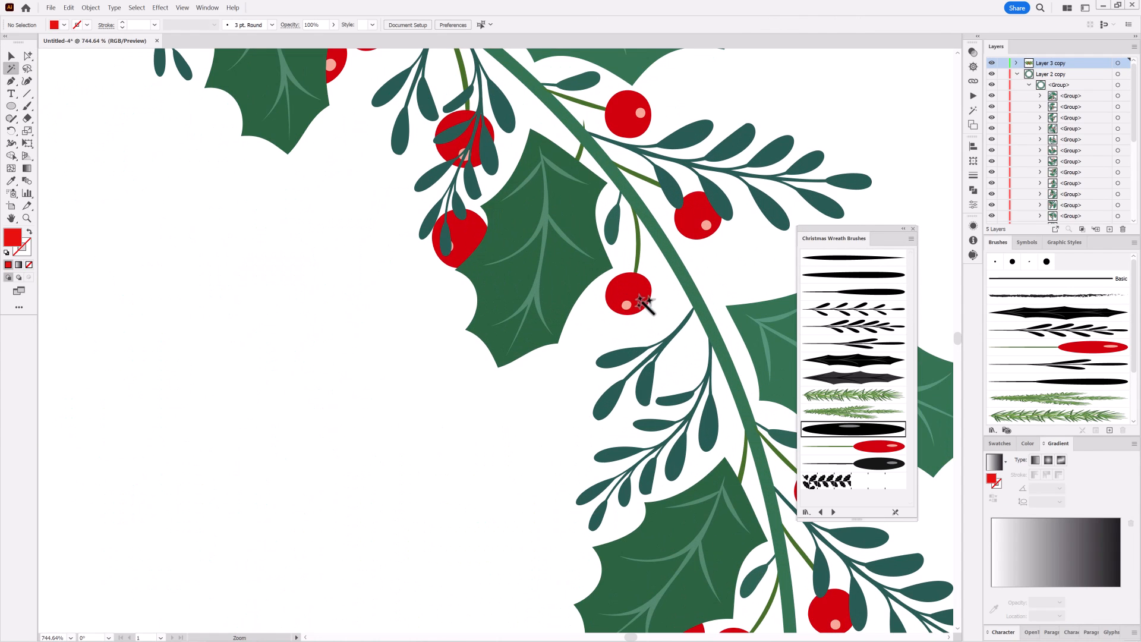
left_click(642, 295)
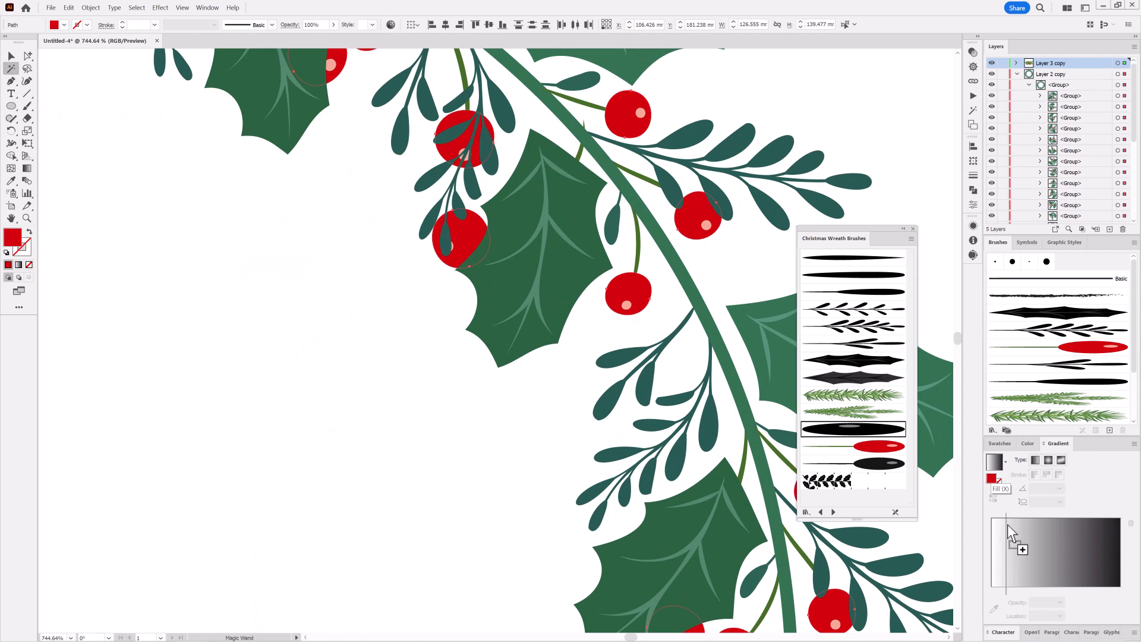
left_click(1015, 589)
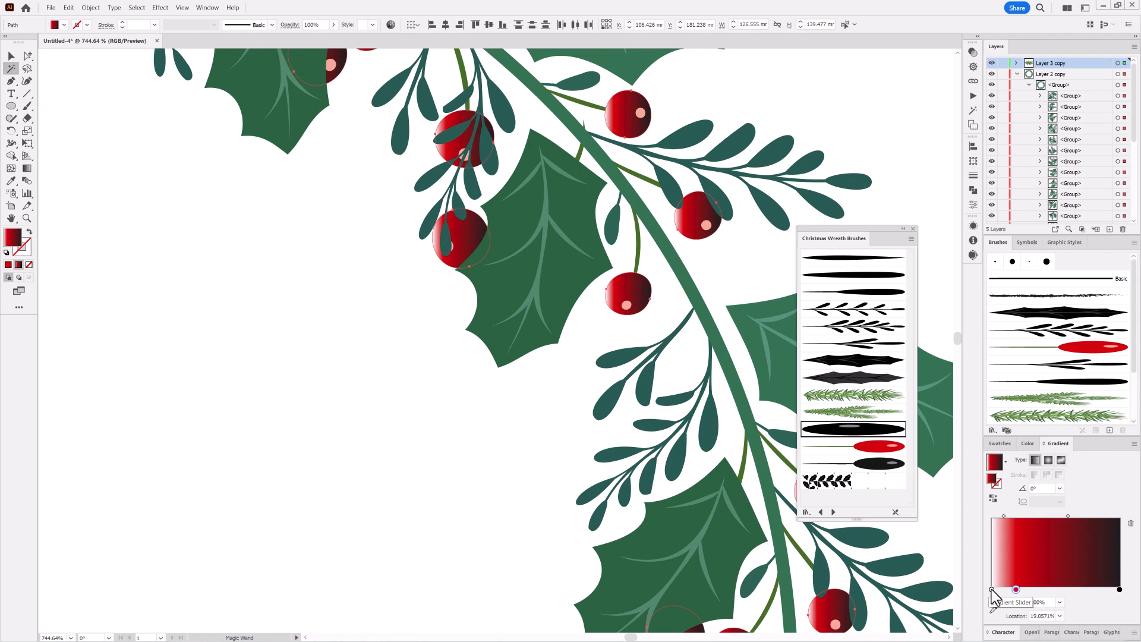
mouse_move(991, 590)
left_mouse_down()
mouse_move(994, 618)
mouse_move(1007, 589)
mouse_move(992, 590)
left_mouse_up()
Replace the black end of the berries' gradient with a dark red stop at 100% location
scroll(595, 499, "down", 10)
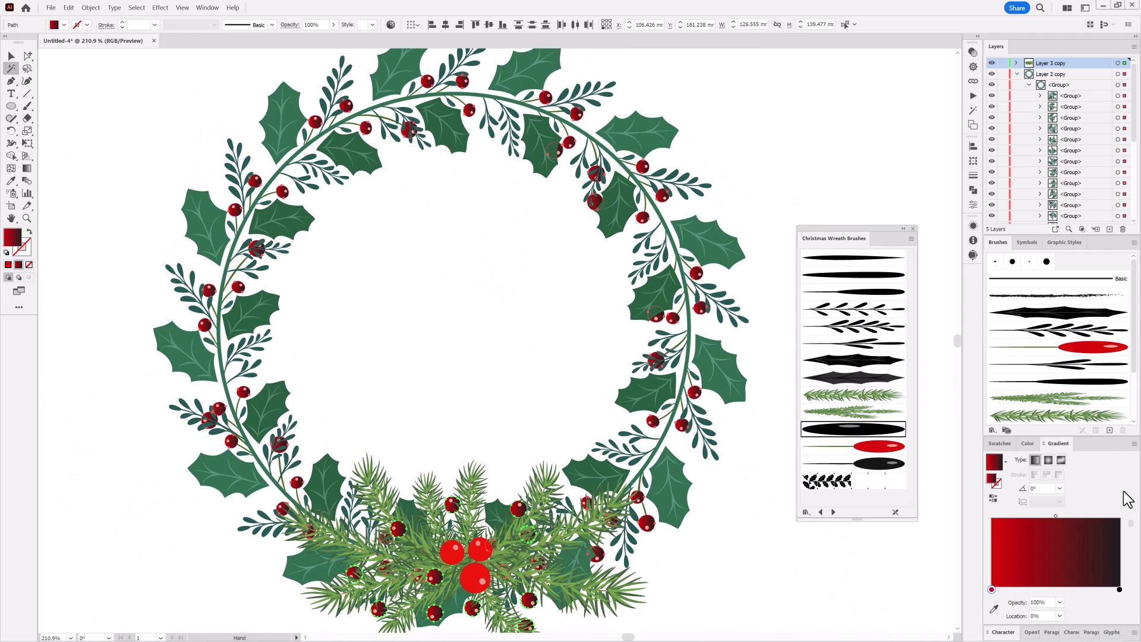
left_click(1083, 590)
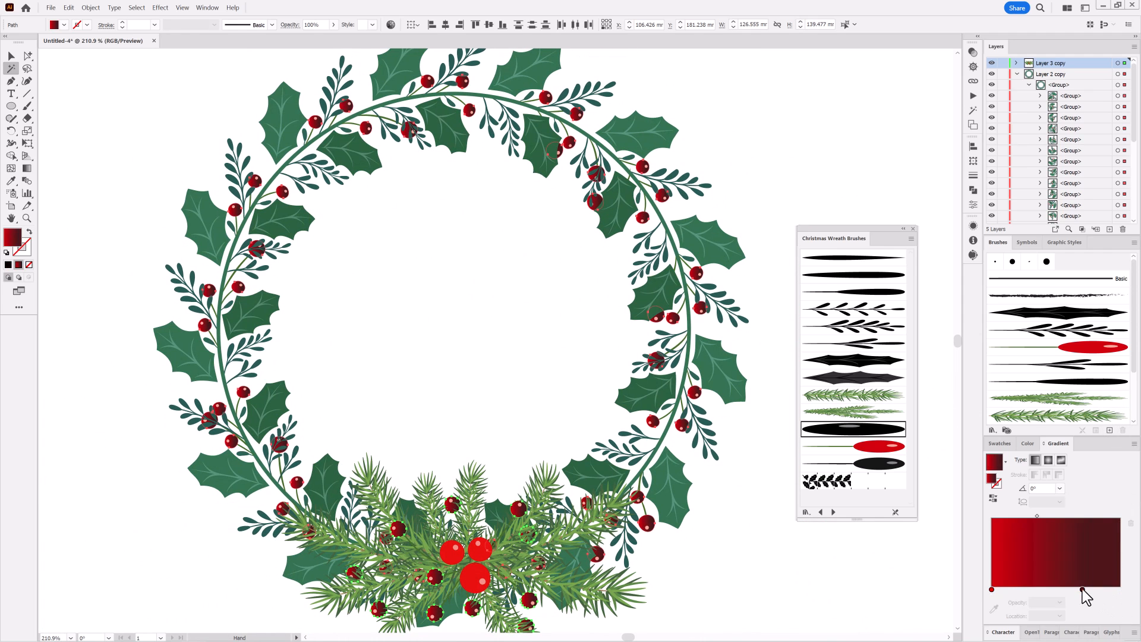
left_click_drag(1082, 589, 1139, 598)
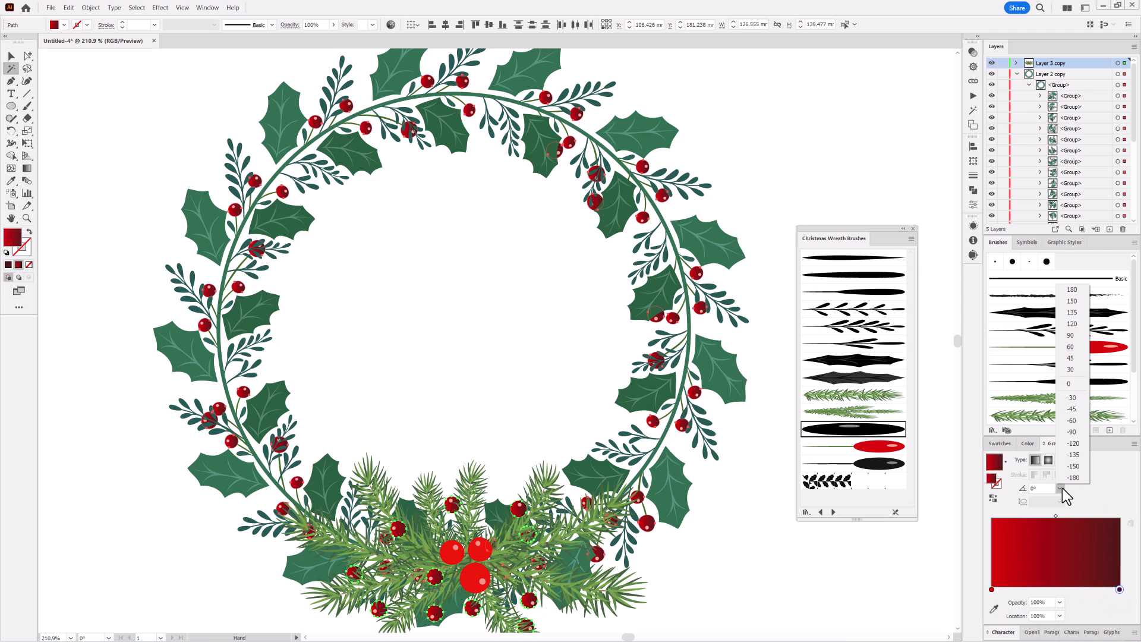
Set the small berries' gradient angle to -45° and copy that gradient onto the three large red berries with the Eyedropper
left_click(1070, 408)
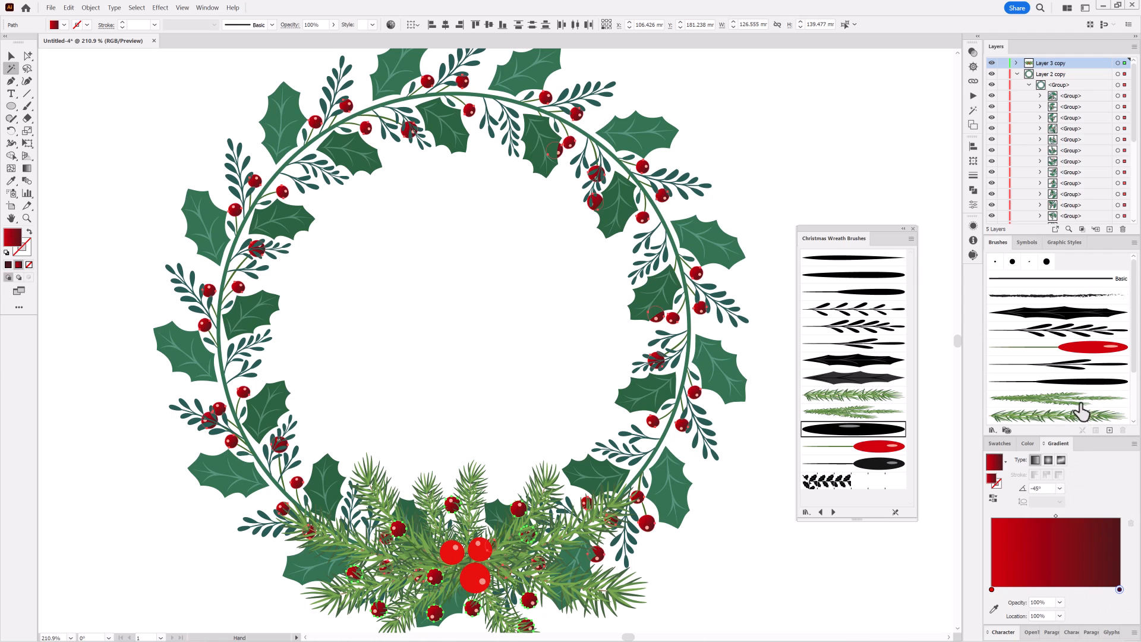
left_click(453, 560)
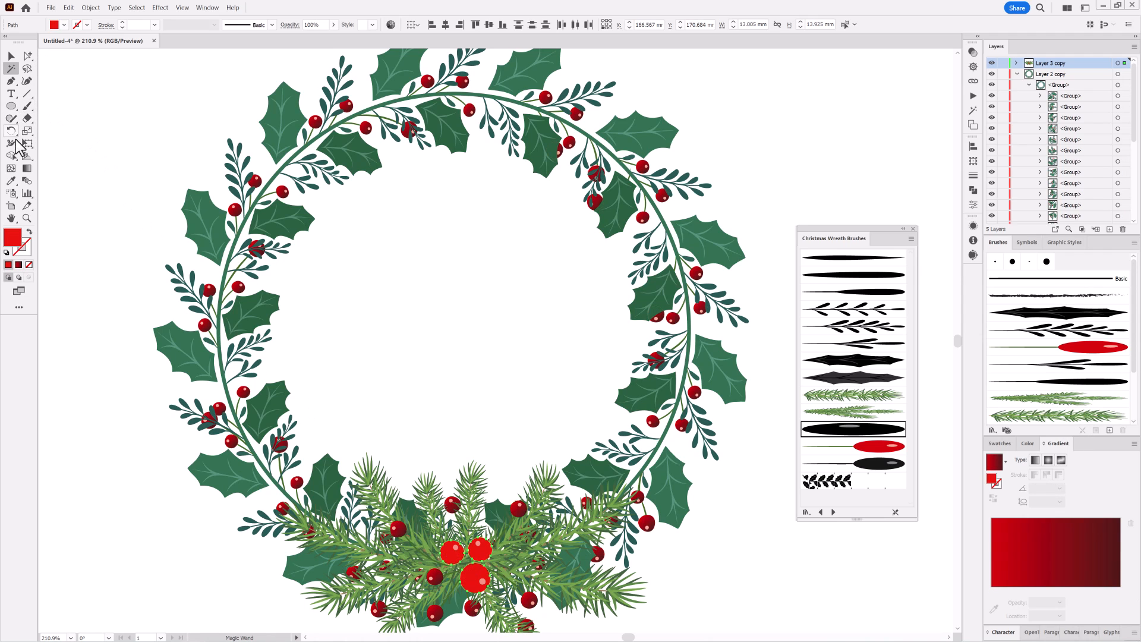
left_click(11, 181)
left_click(674, 318)
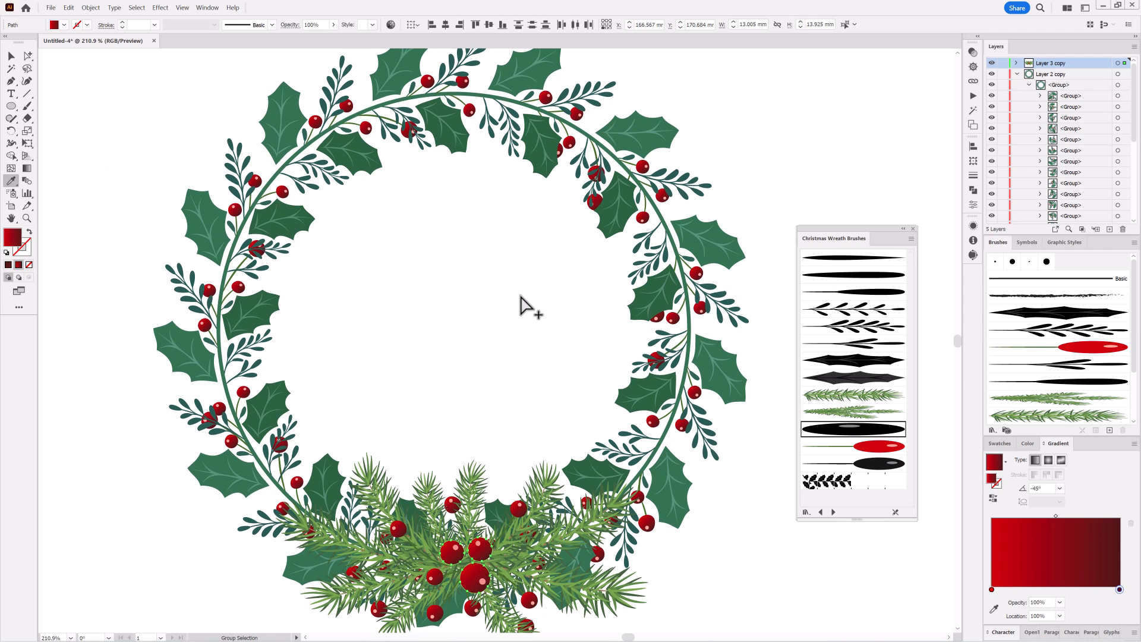
key("ctrl+shift+a")
left_click_drag(522, 333, 546, 309)
left_click_drag(587, 350, 563, 325)
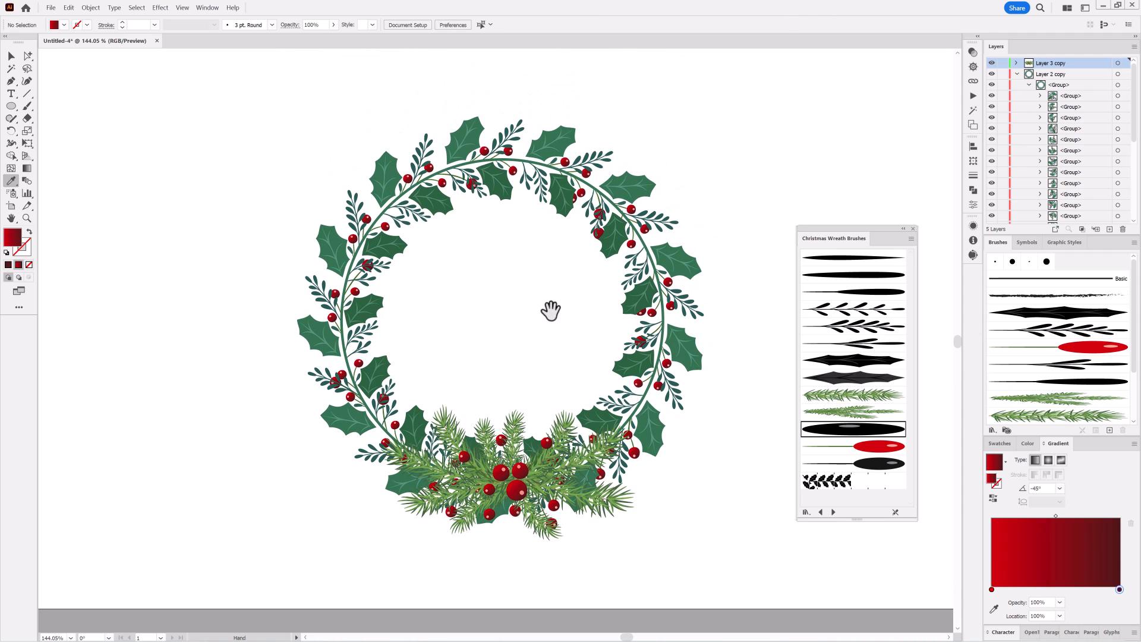
left_click_drag(532, 381, 550, 392)
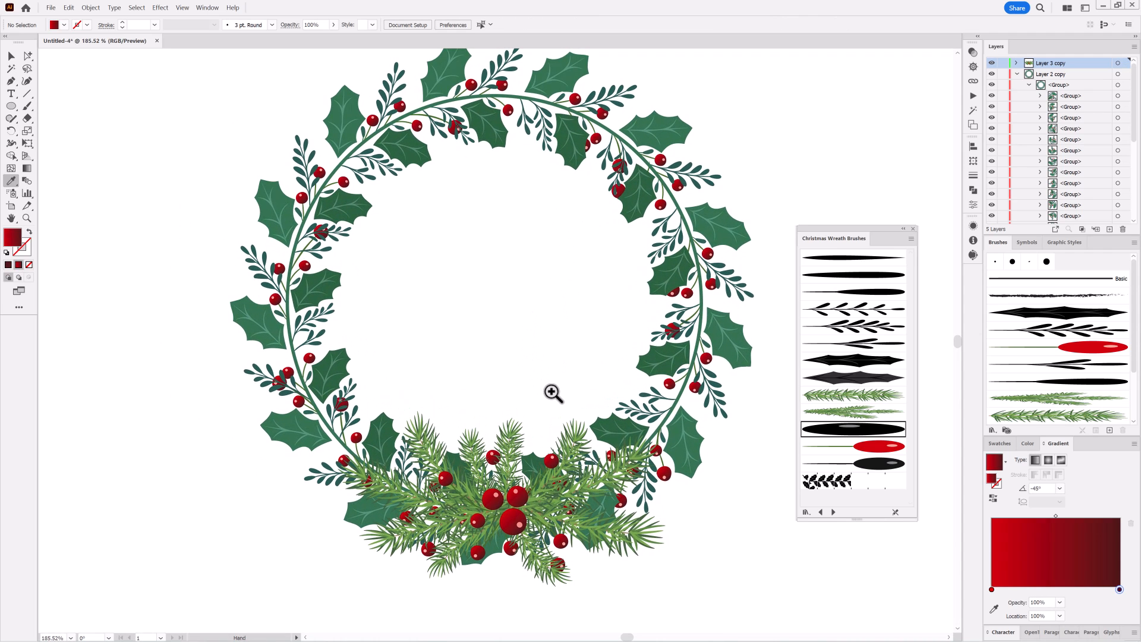
Collect the pine branch groups on Layer 3 copy into a new layer
left_click(1018, 64)
scroll(1082, 113, "down", 1)
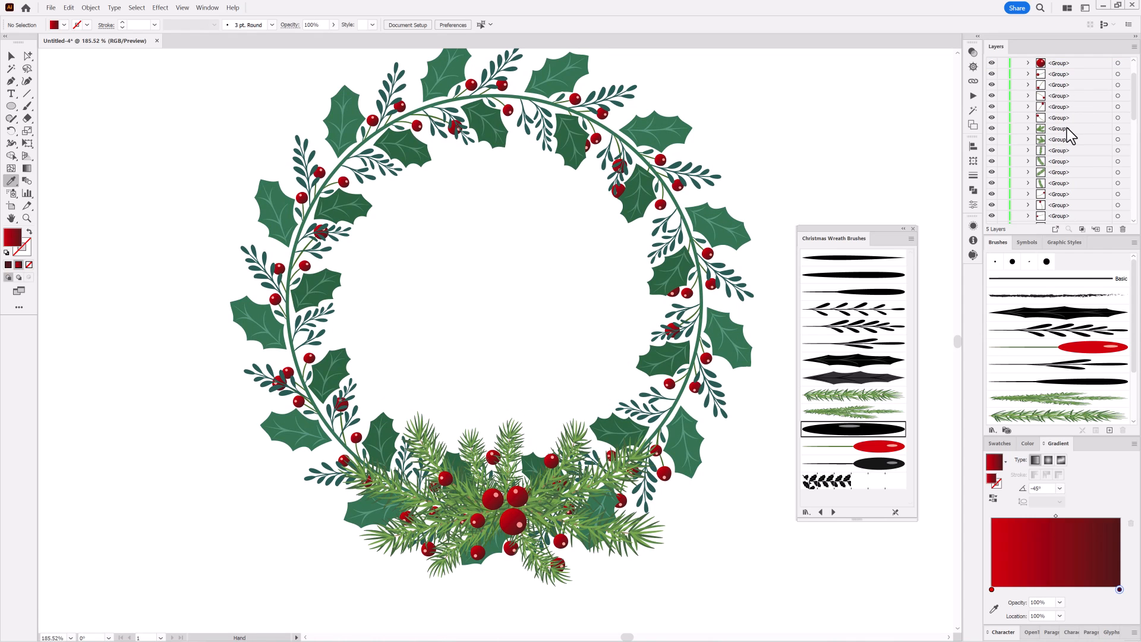
left_click(1068, 128)
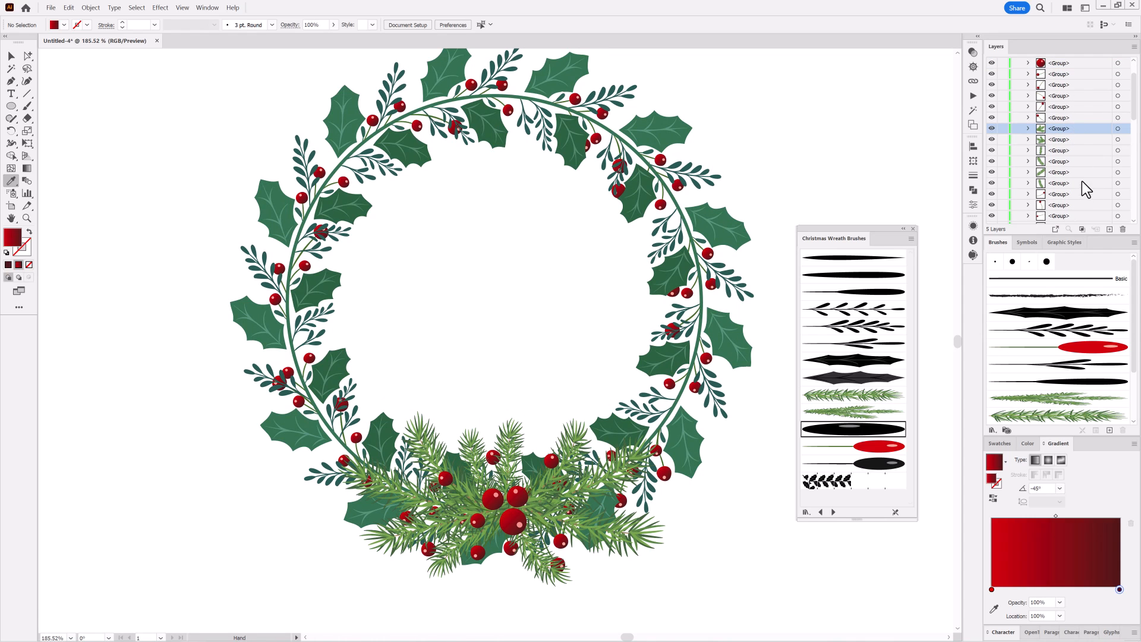
left_click(1096, 168, "shift")
left_click(1134, 47)
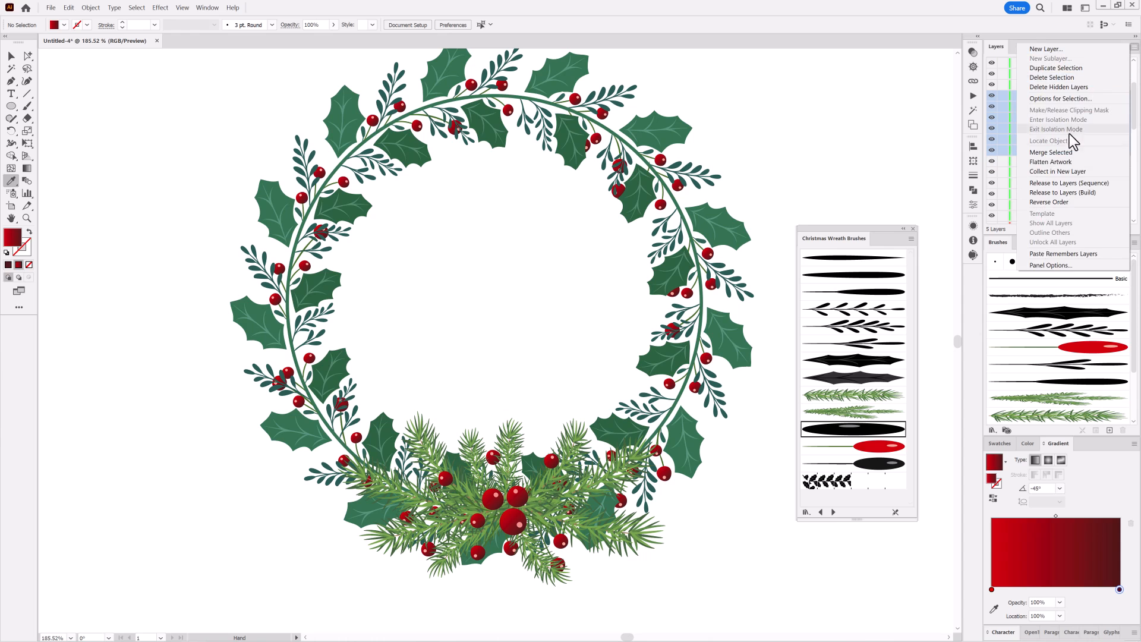
left_click(1058, 171)
Recolor all the pine branches to a cooler, bluish green with Recolor Artwork
left_click(1118, 95)
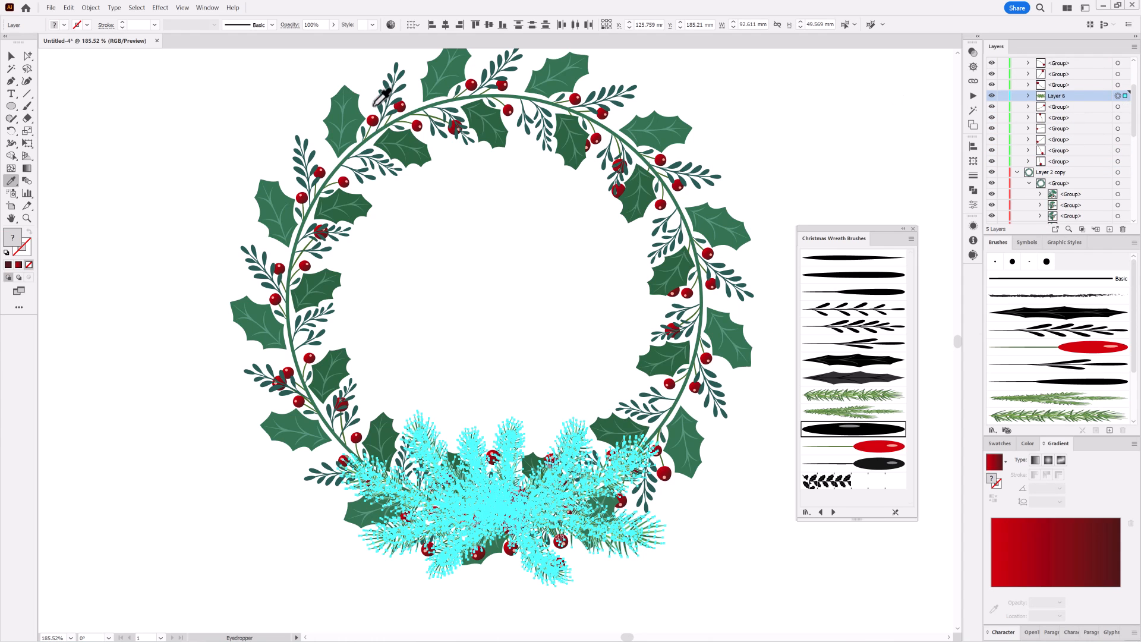
left_click(391, 25)
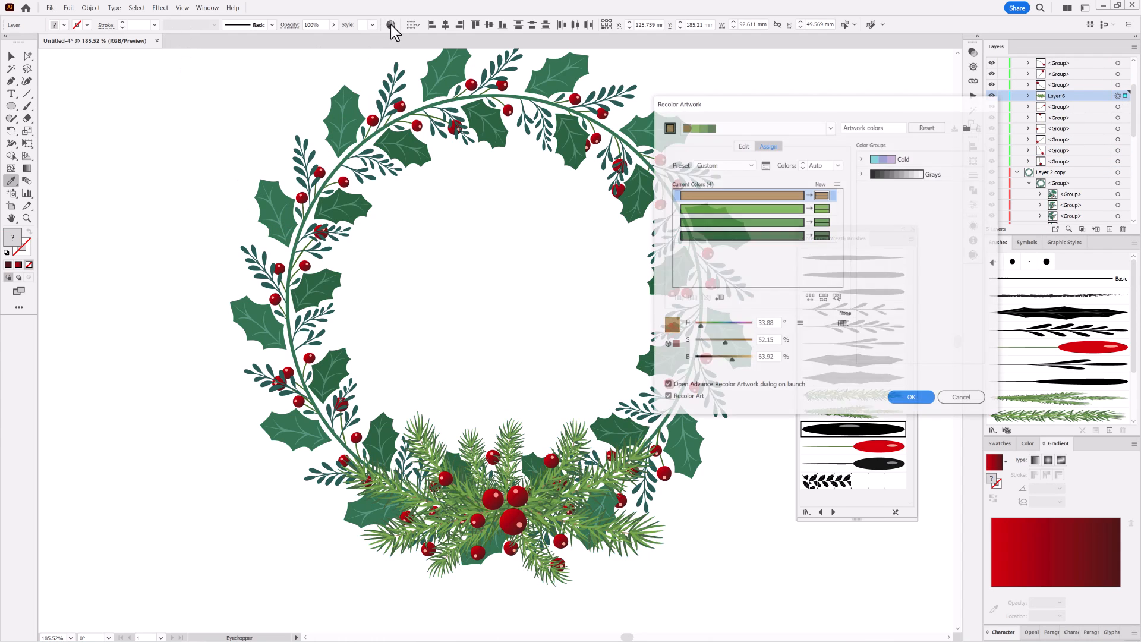
left_click(701, 327)
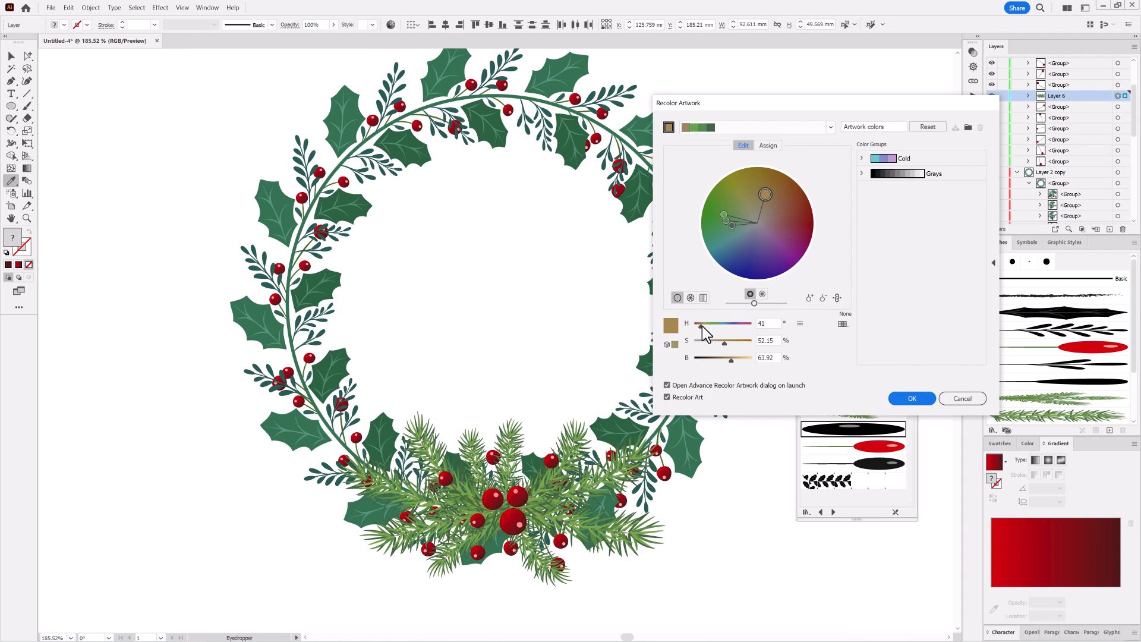
mouse_move(704, 325)
left_mouse_down()
mouse_move(751, 327)
mouse_move(704, 326)
left_mouse_up()
left_click(927, 128)
left_click(911, 398)
left_click(906, 118, "ctrl")
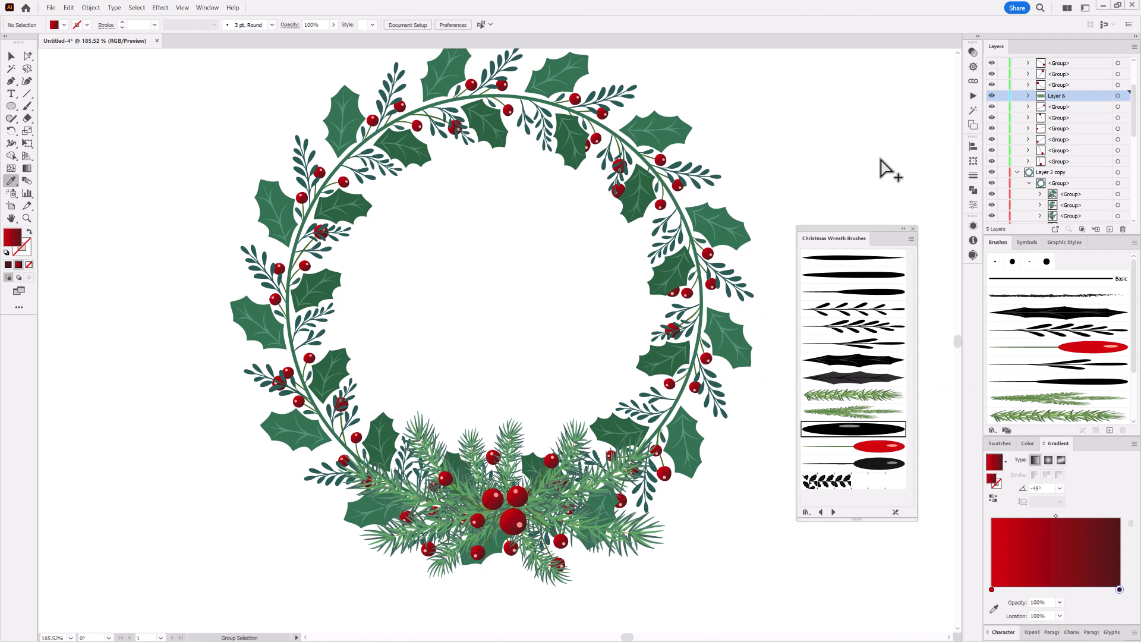
key("ctrl+0")
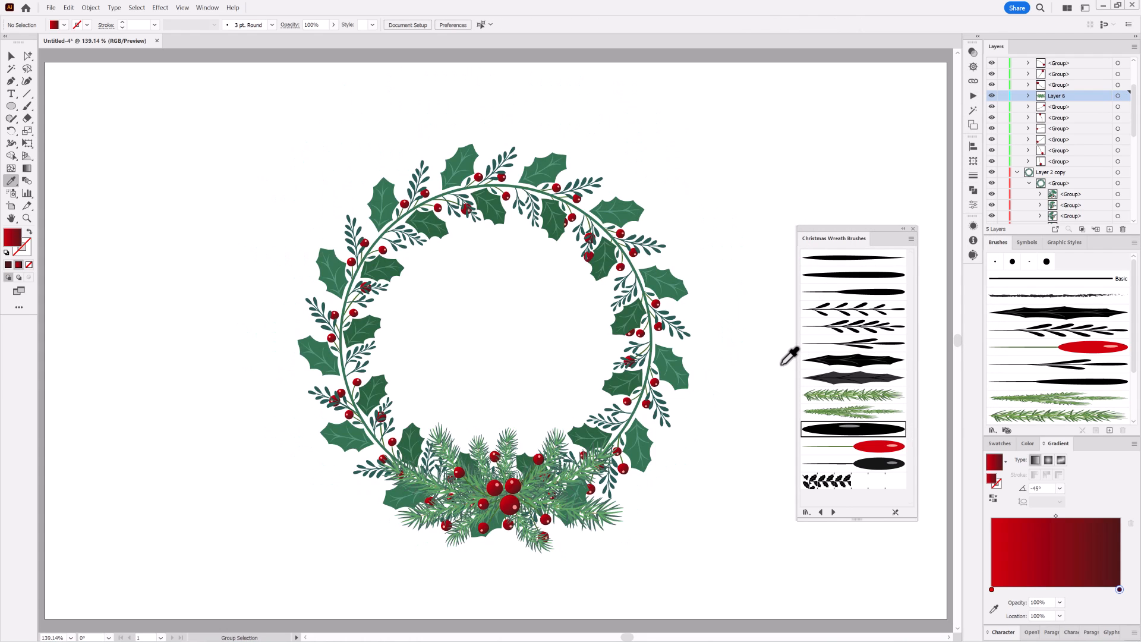
Add a new layer directly below Layer 2 copy and draw a 340 × 210 mm rectangle on it covering the artboard
scroll(1042, 68, "up", 2)
left_click(1015, 63)
left_click(1016, 74)
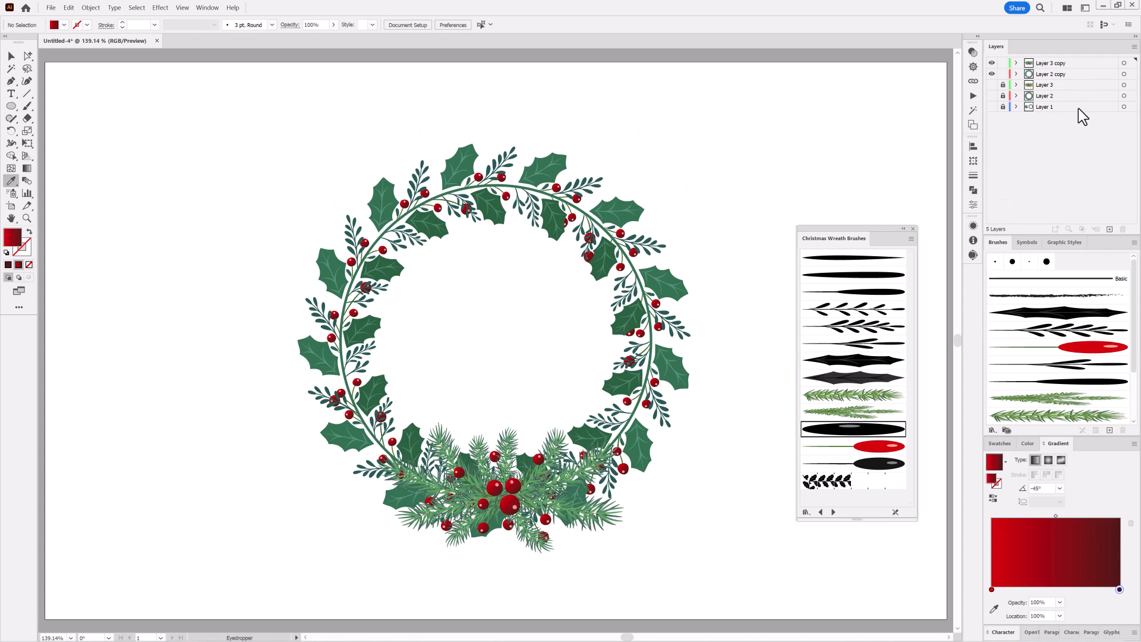
left_click(1110, 228)
left_click_drag(1078, 65, 1072, 91)
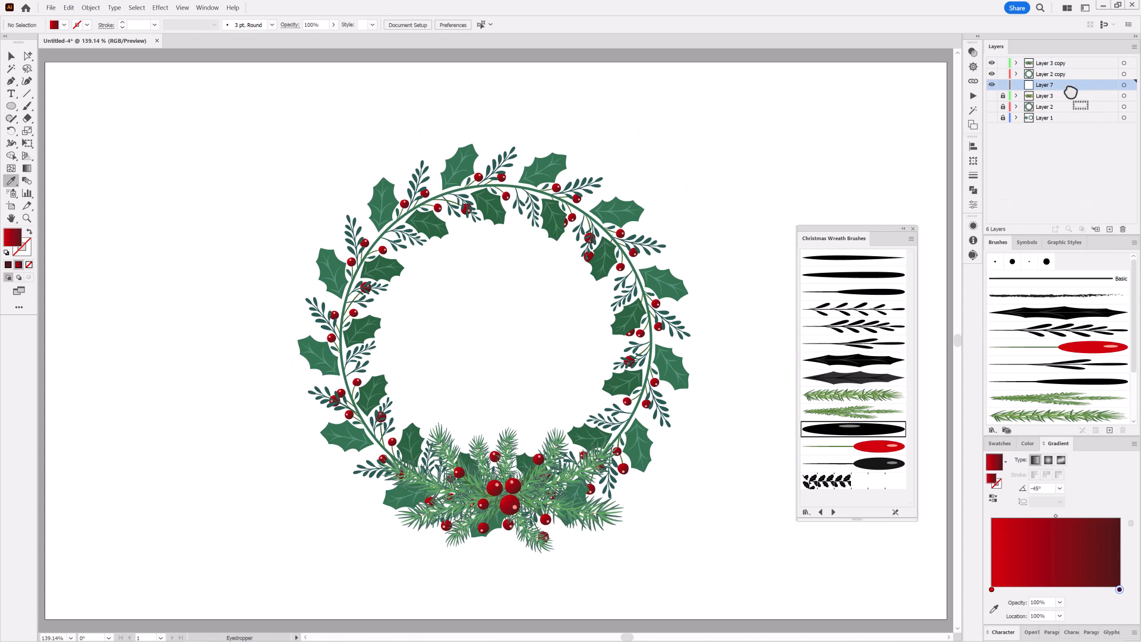
left_click_drag(10, 106, 62, 107)
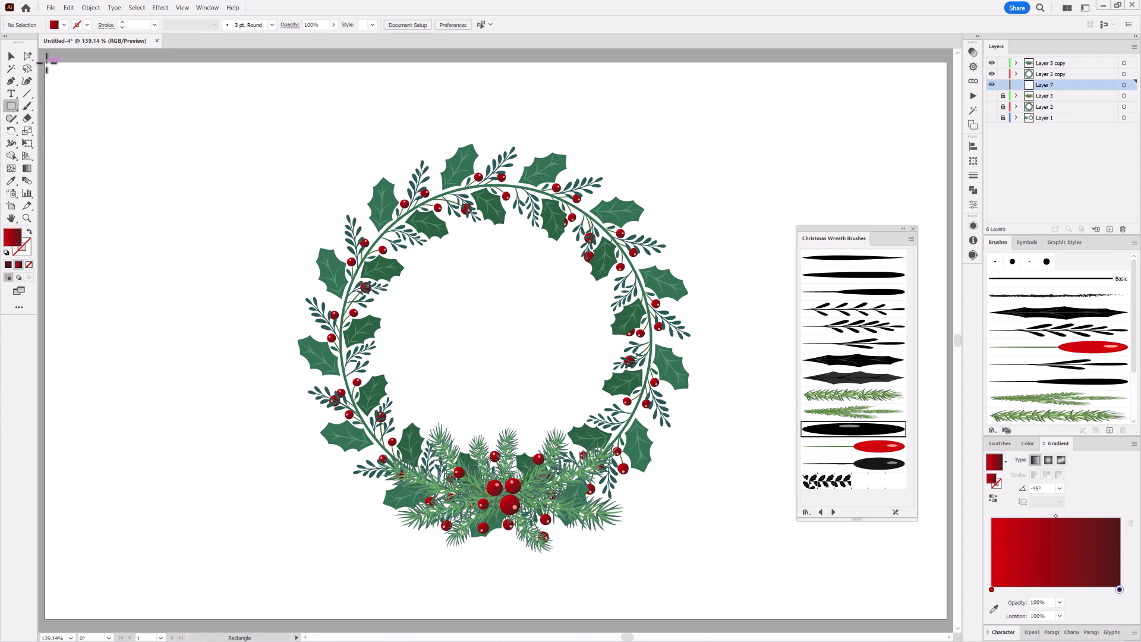
left_click_drag(45, 61, 950, 623)
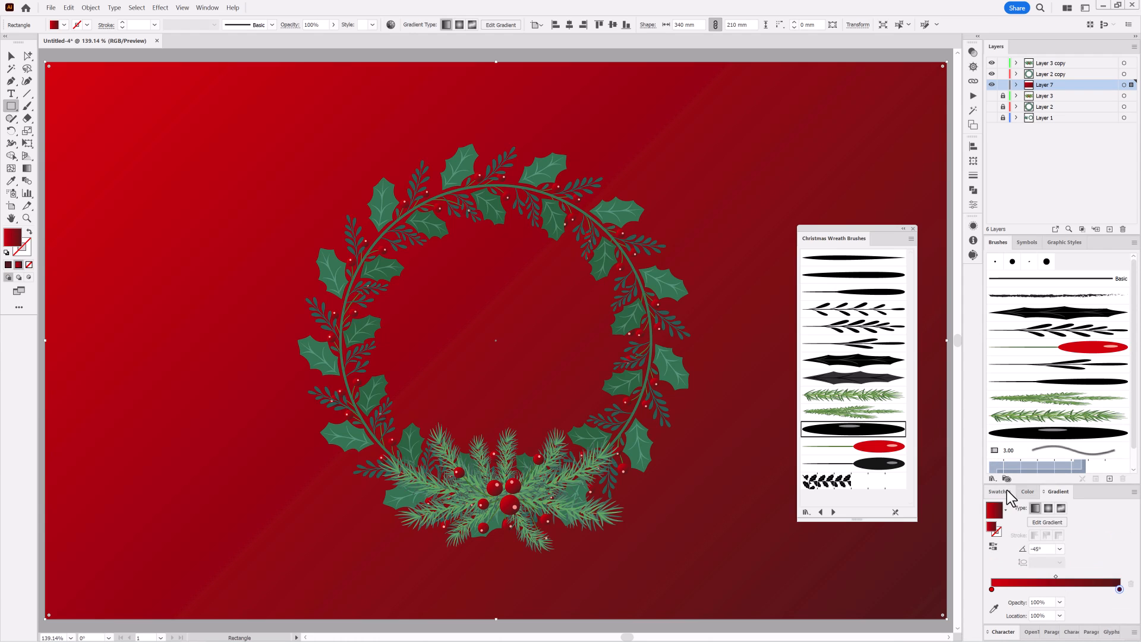
Fill the background rectangle with a light grey-teal, RGB 189, 209, 205
left_click(1002, 492)
left_click(1012, 532)
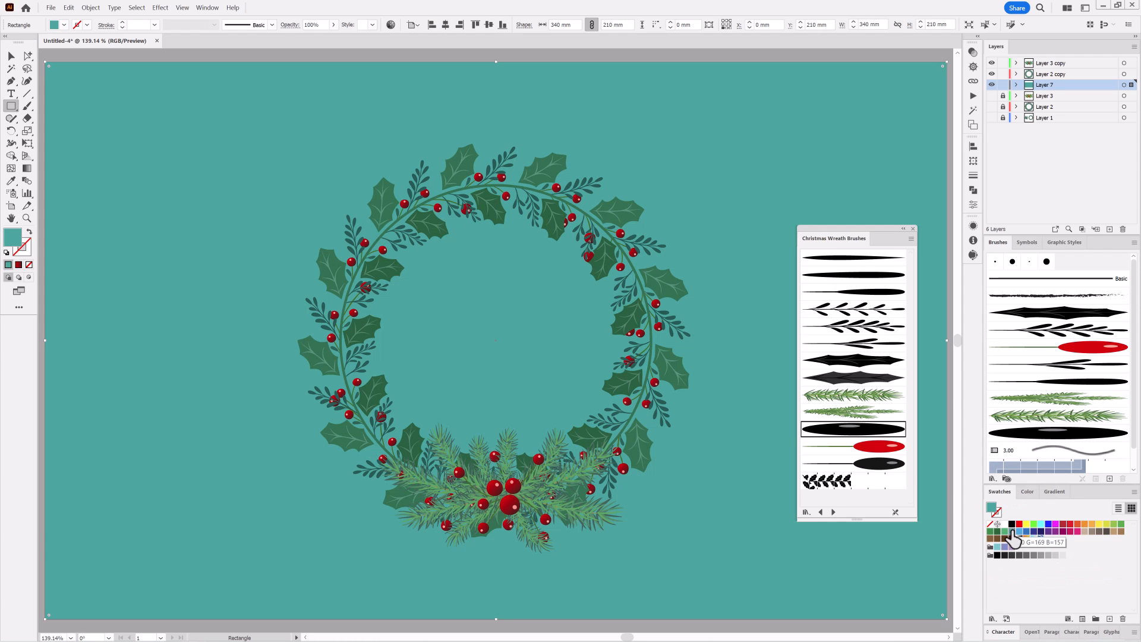
left_click(1029, 492)
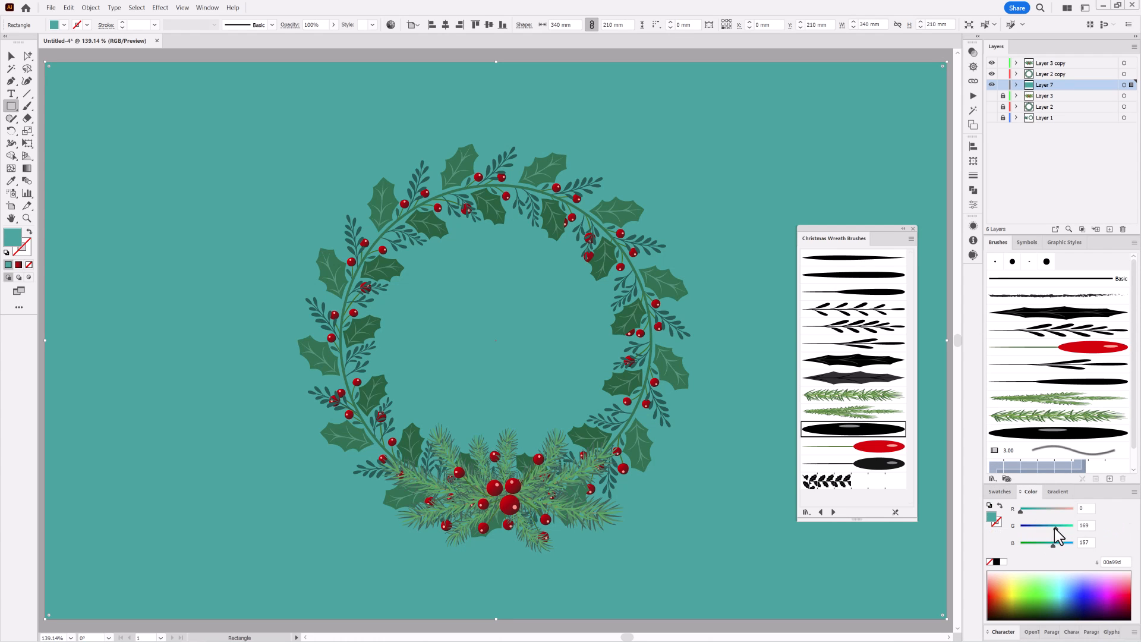
mouse_move(1054, 527)
left_mouse_down()
mouse_move(1030, 527)
mouse_move(1027, 545)
mouse_move(1069, 528)
mouse_move(1060, 509)
left_mouse_up()
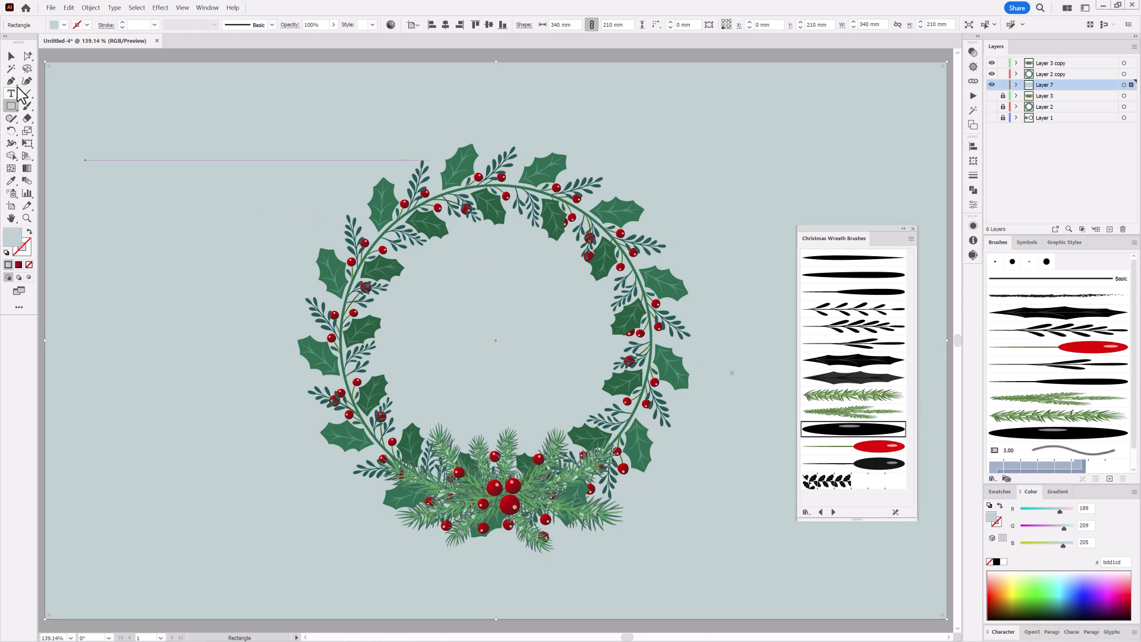
Select all the gradient berries with the Magic Wand and recolor their bright red to 85% saturation and 100% brightness
left_click(11, 68)
left_click(509, 503)
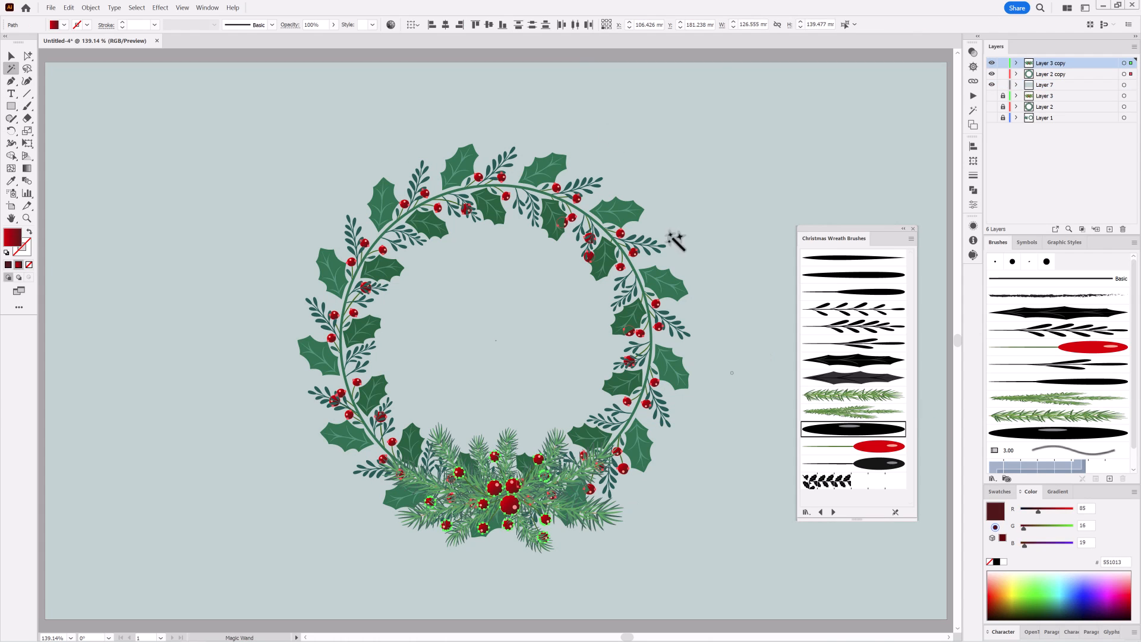
left_click(391, 24)
left_click(743, 145)
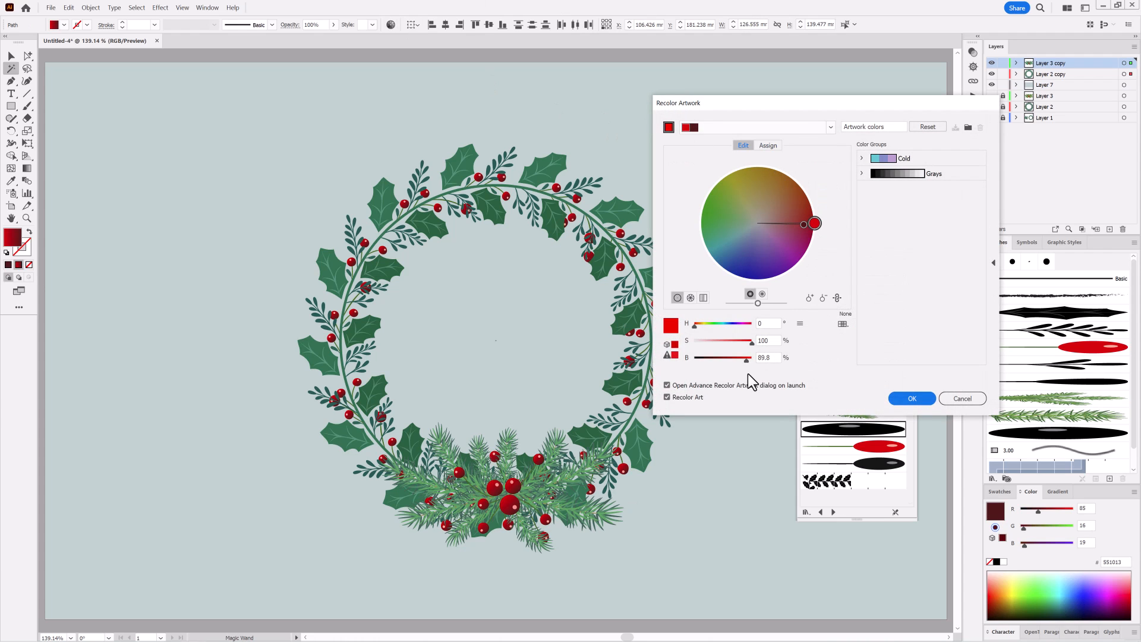
mouse_move(748, 361)
left_mouse_down()
mouse_move(744, 343)
mouse_move(729, 344)
mouse_move(742, 343)
left_mouse_up()
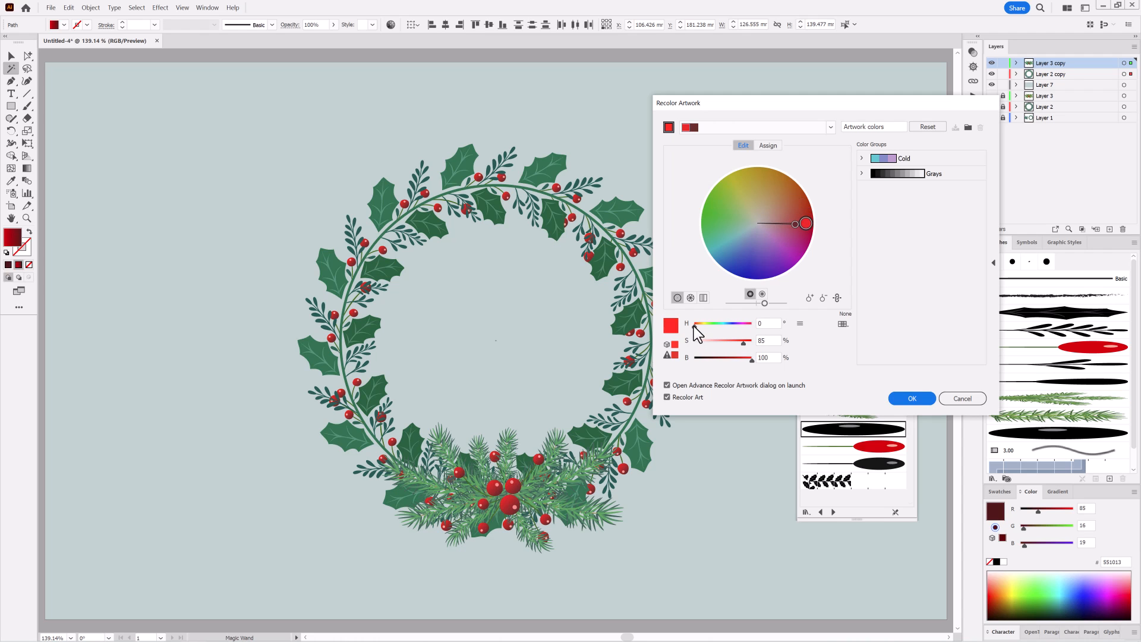
left_click(914, 399)
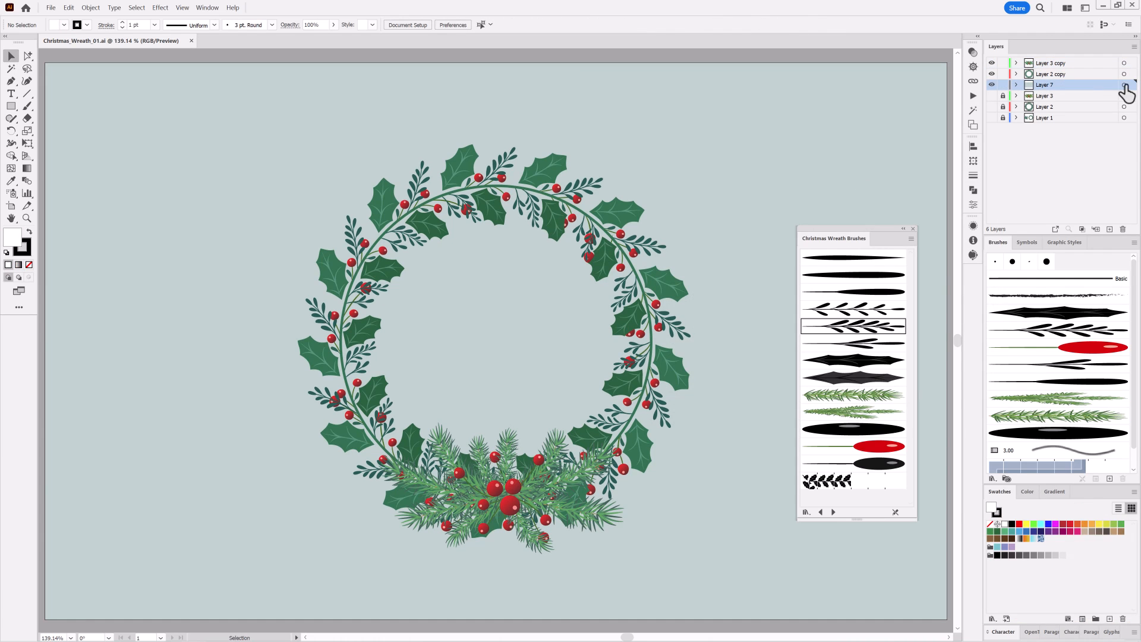
Fill the background rectangle with a near-black grey swatch and lock Layer 7
left_click(1124, 84)
left_click(1004, 555)
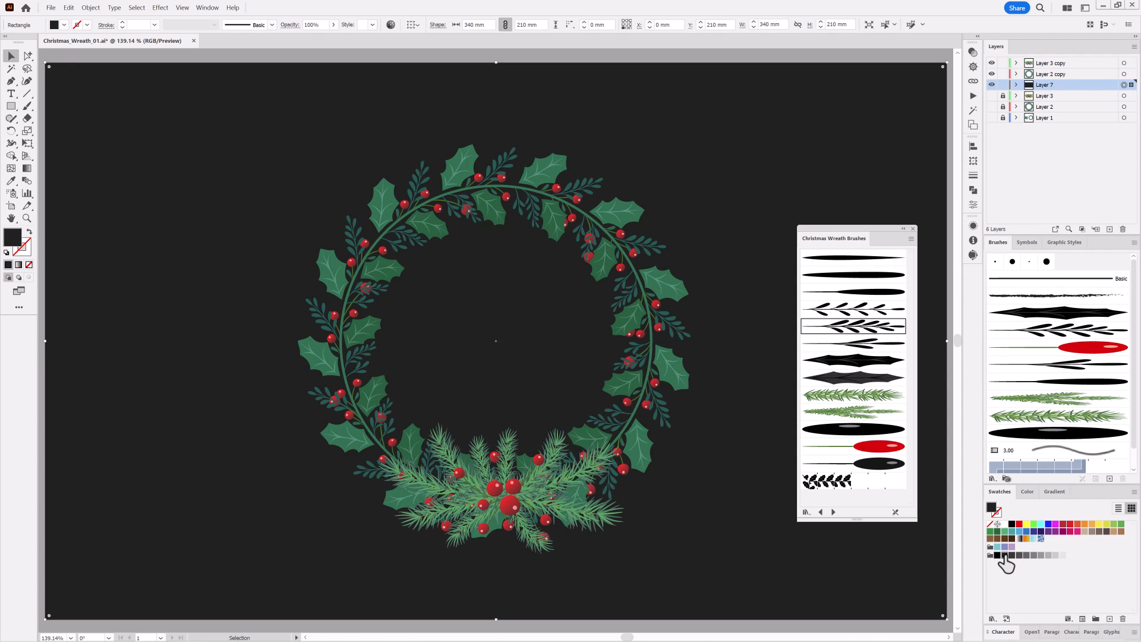
left_click(1002, 84)
Duplicate Layer 2 copy and Layer 3 copy together, placing the duplicates above them
left_click(1049, 74)
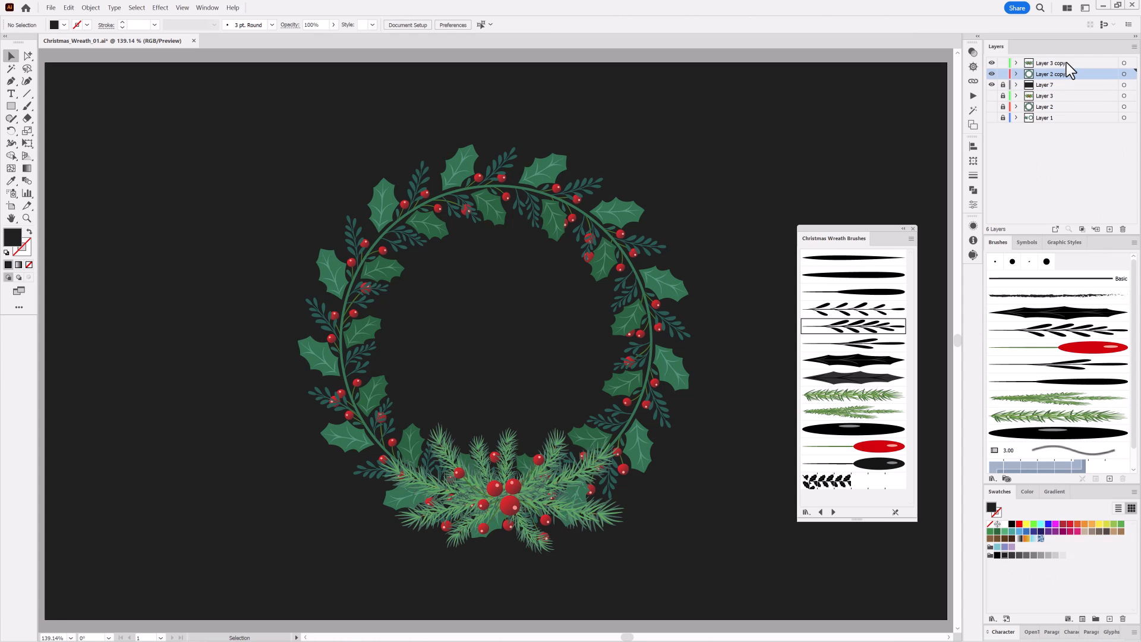
left_click(1066, 63, "shift")
left_click_drag(1097, 75, 1109, 228)
left_click(1100, 85)
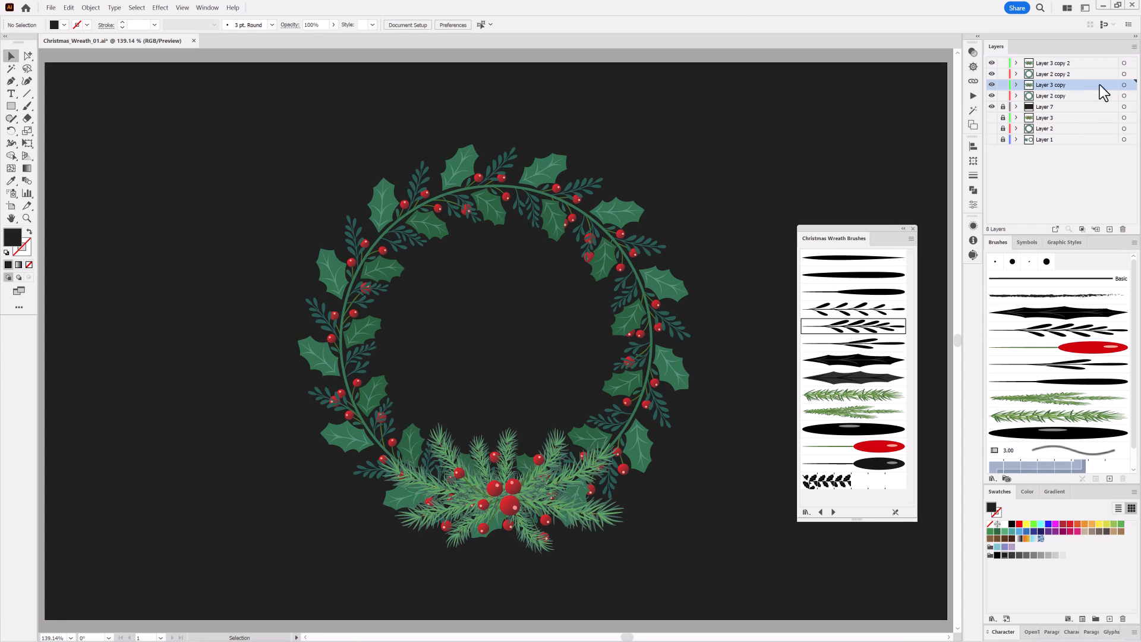
Hide the two new duplicate layers and unite all artwork on Layer 3 copy and Layer 2 copy into one silhouette
left_click(1123, 84)
left_click(1124, 96, "shift")
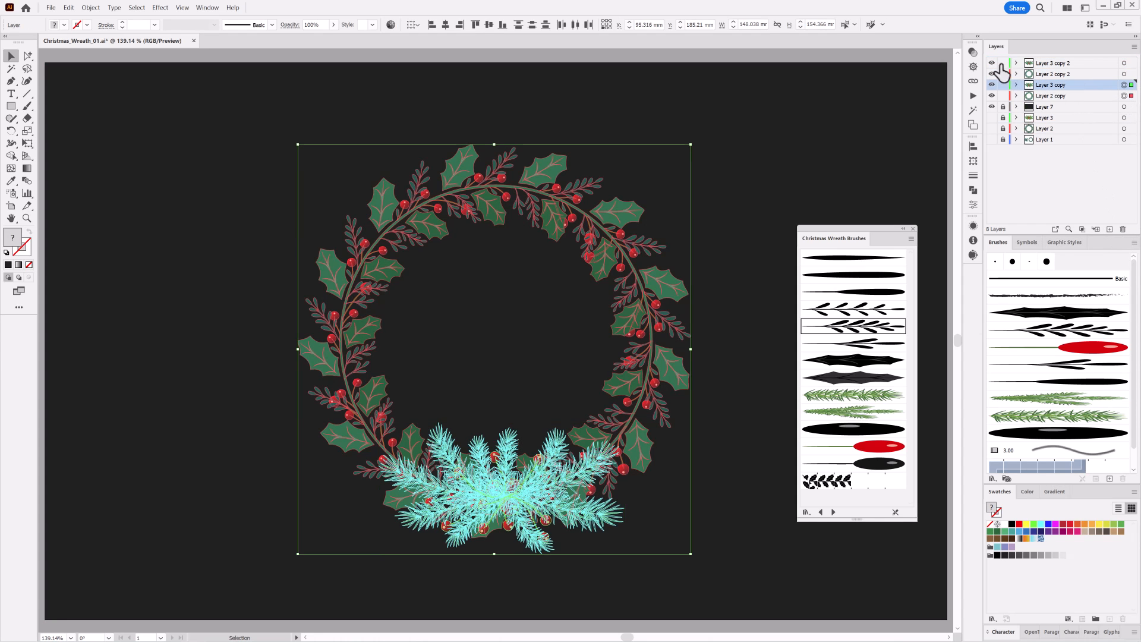
left_click_drag(992, 63, 992, 73)
left_click(974, 190)
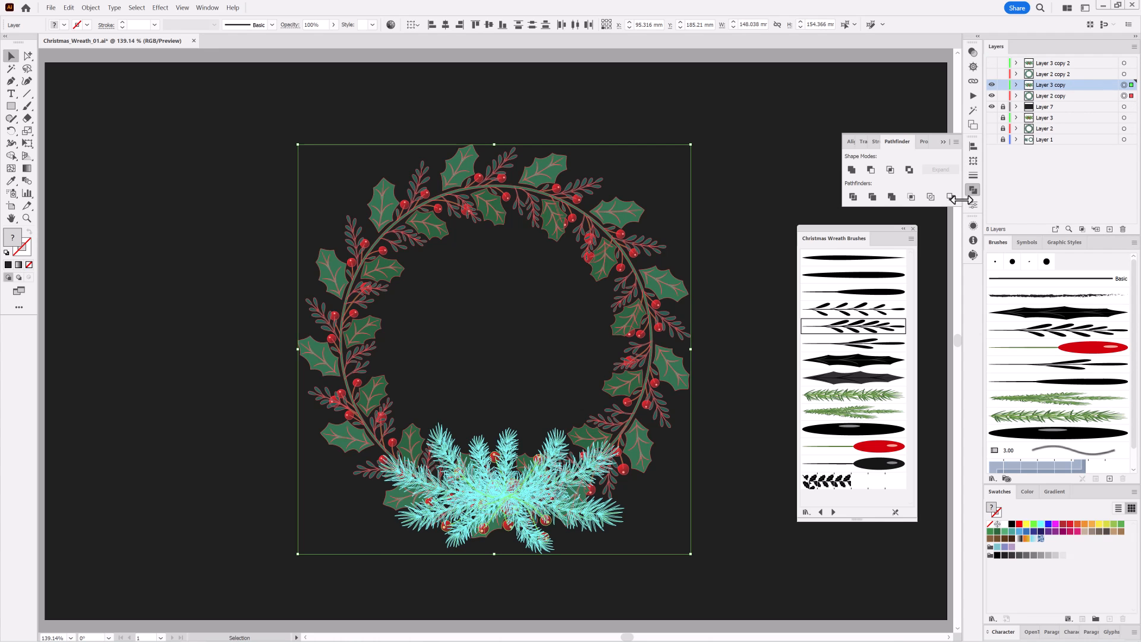
left_click(851, 170)
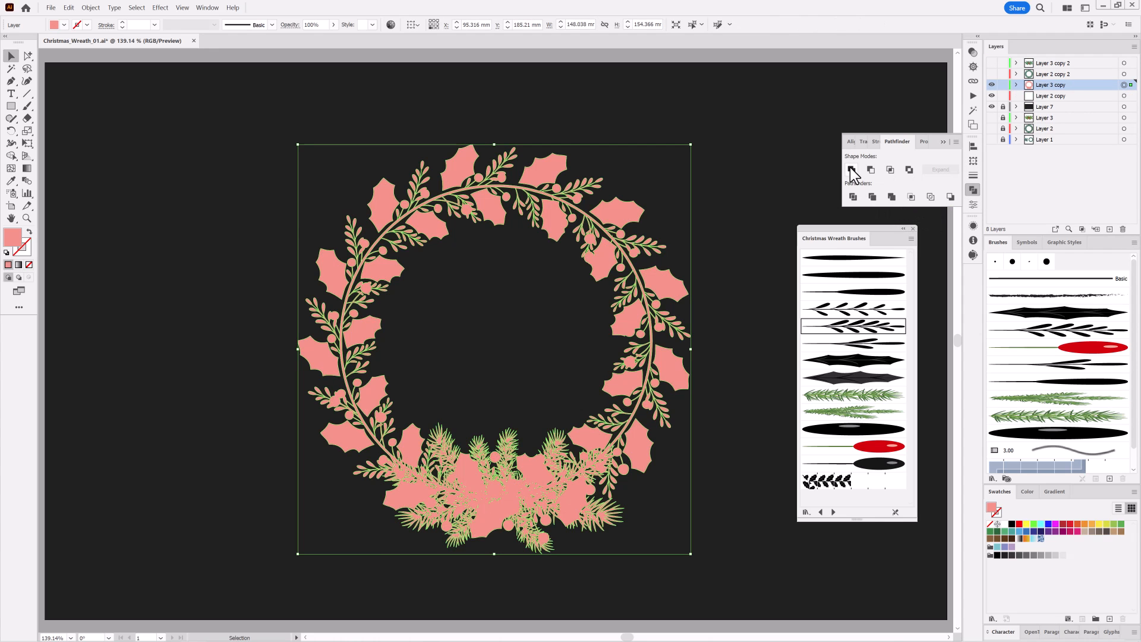
Fill the united wreath silhouette with a gold gradient from the Metals gradient library
left_click(64, 25)
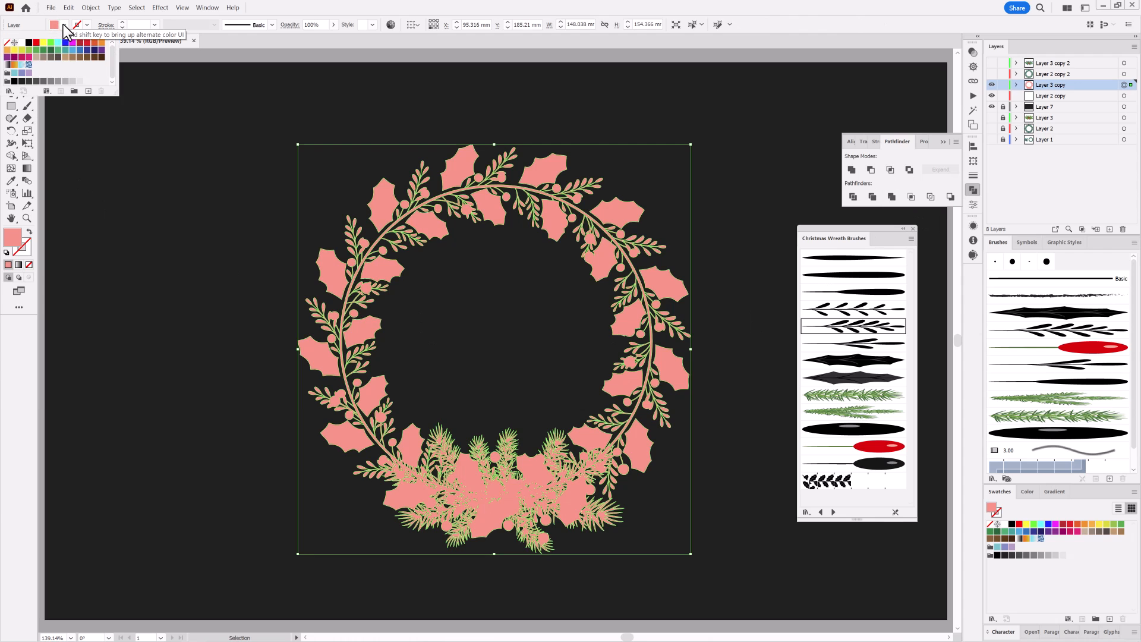
left_click(9, 91)
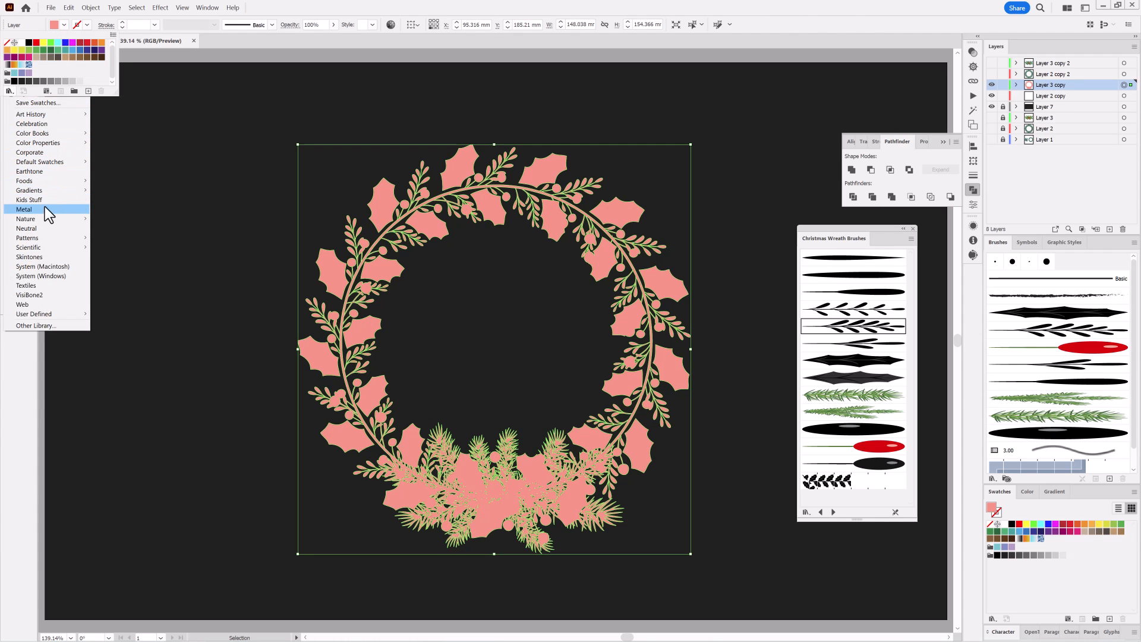
mouse_move(48, 190)
left_click(126, 264)
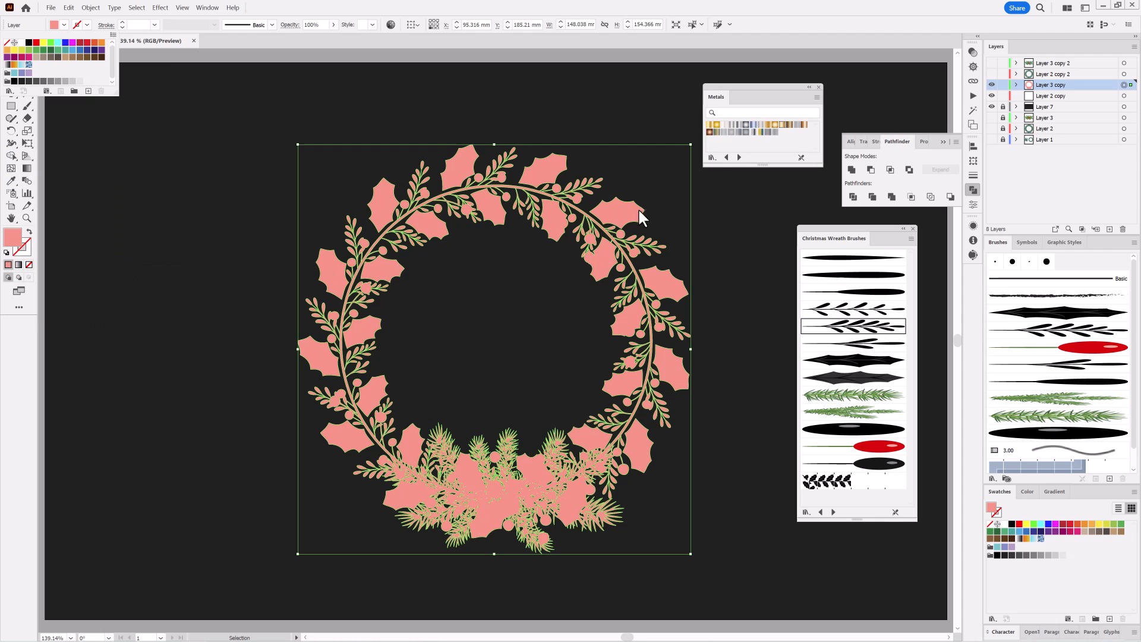
left_click(783, 125)
left_click(784, 125)
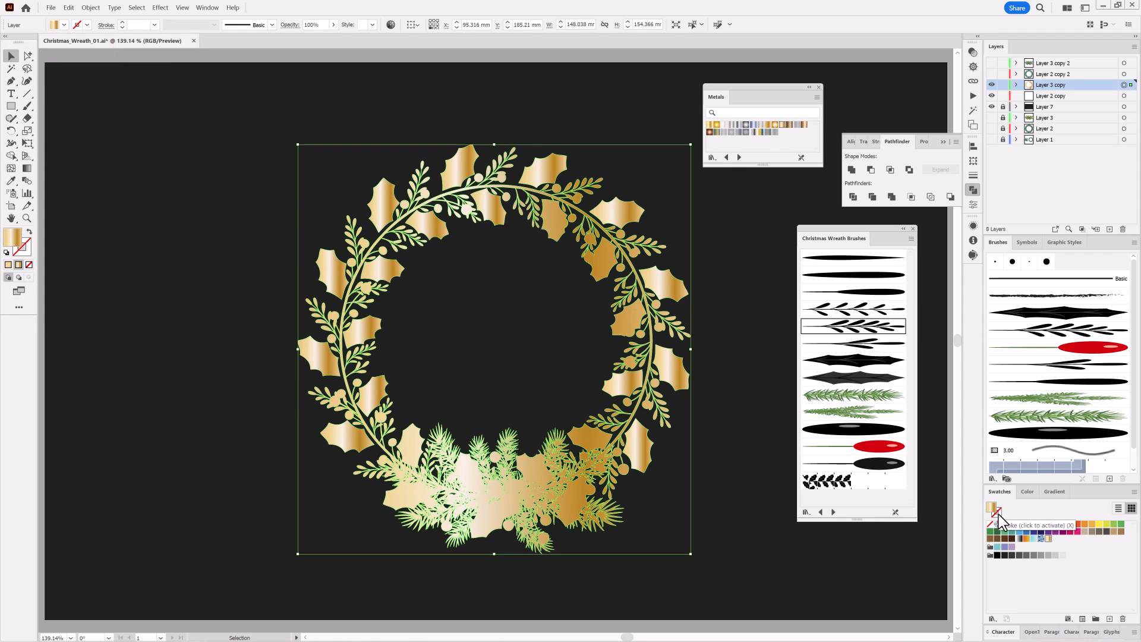
Show the two duplicate wreath layers again and apply the gold gradient to the stroke of the united silhouette beneath them
left_click(996, 513)
left_click(991, 63)
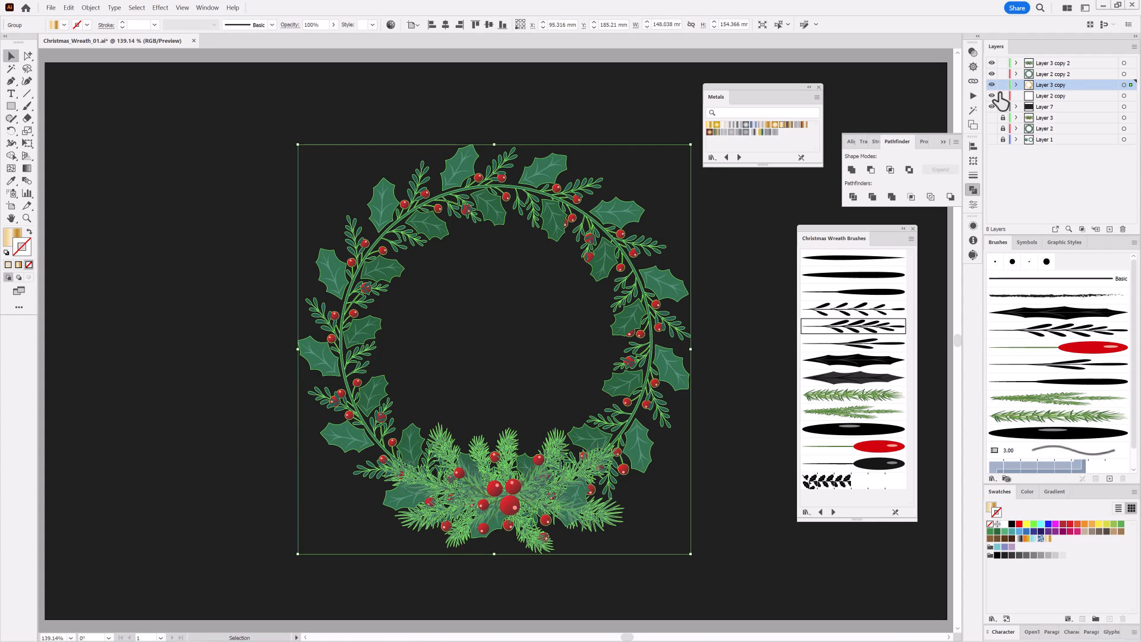
left_click(1048, 539)
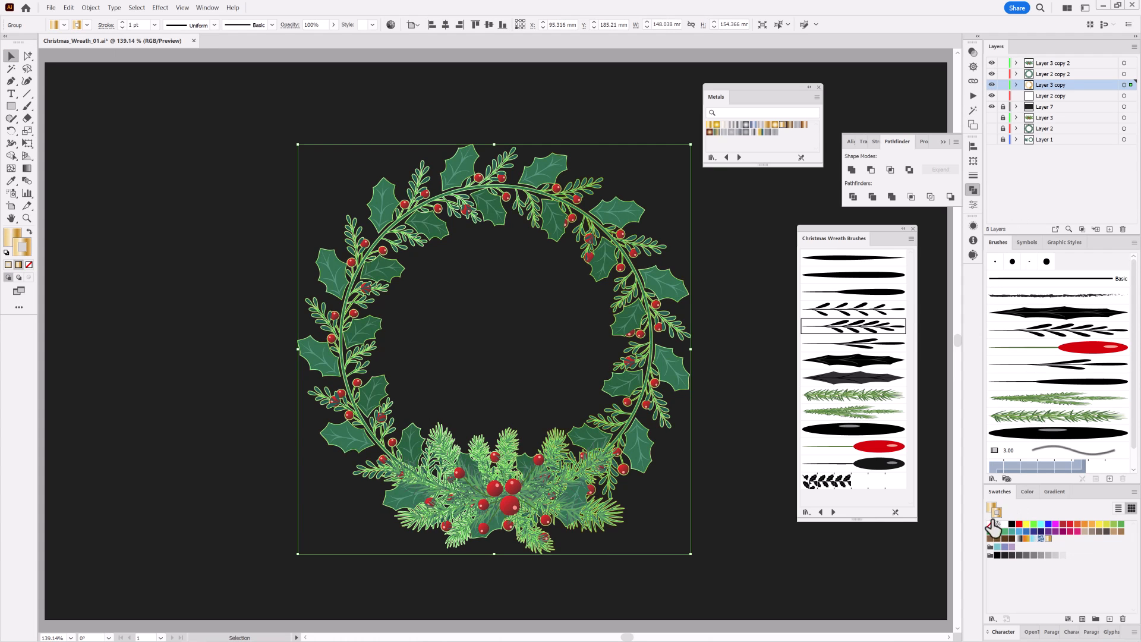
Select all the matching red berries with the Magic Wand and apply the gold gradient swatch to their strokes
key("ctrl+space")
mouse_move(670, 304)
left_mouse_down()
mouse_move(685, 306)
mouse_move(559, 338)
mouse_move(527, 396)
mouse_move(562, 403)
left_mouse_up()
left_click_drag(421, 333, 522, 328)
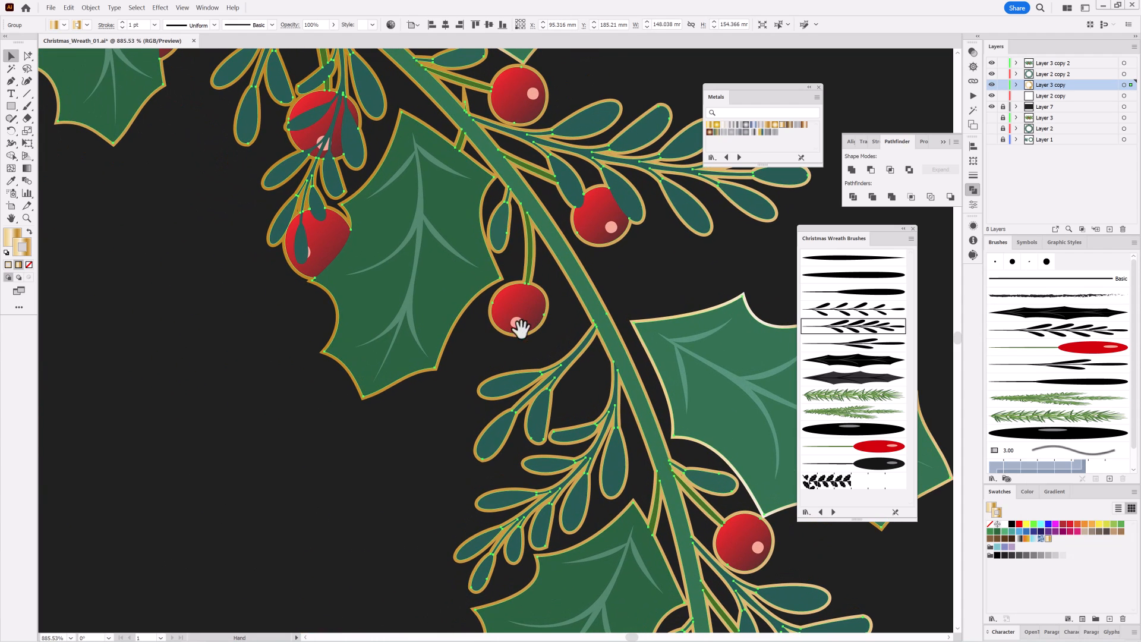
left_click(12, 69)
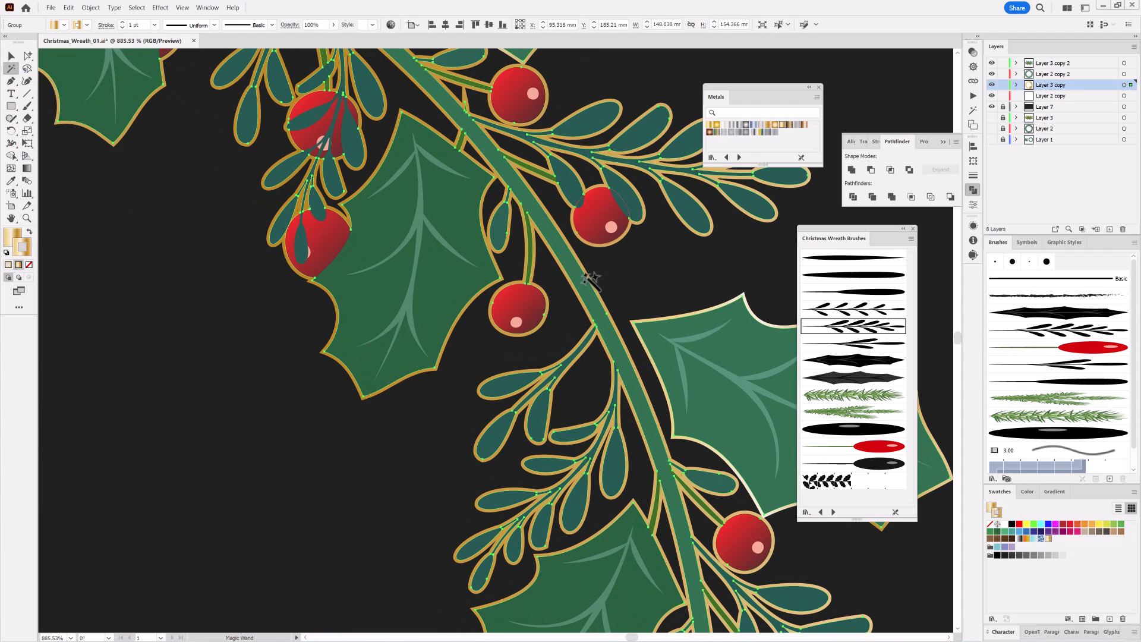
left_click(535, 307)
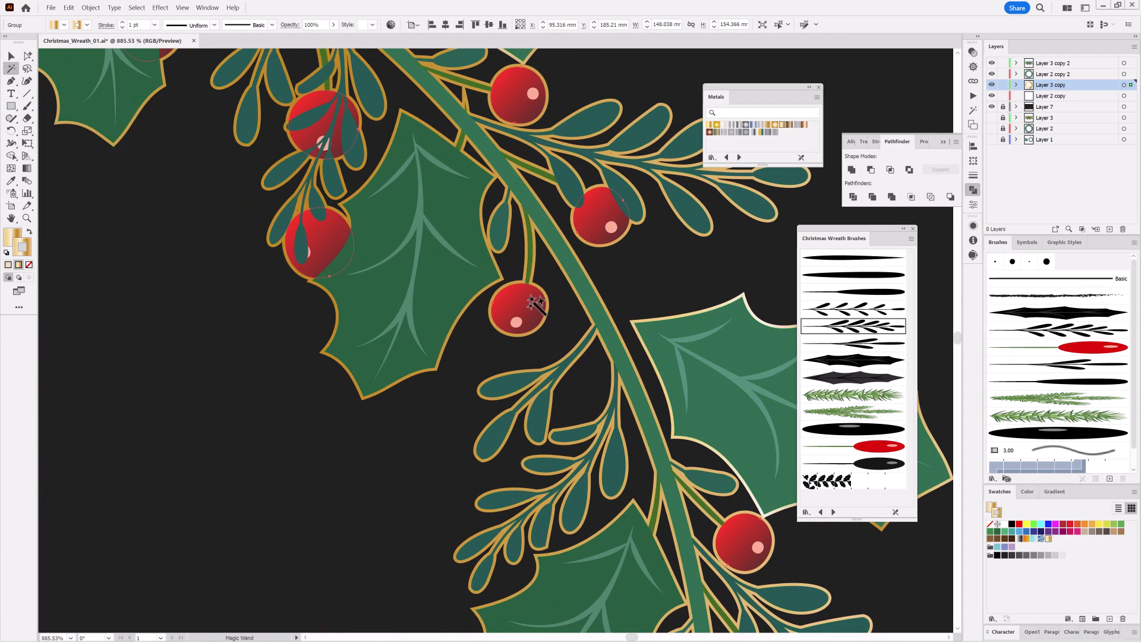
left_click(1047, 538)
Align the berries' gold stroke to the outside and set its weight to 0.5 pt
left_click(973, 175)
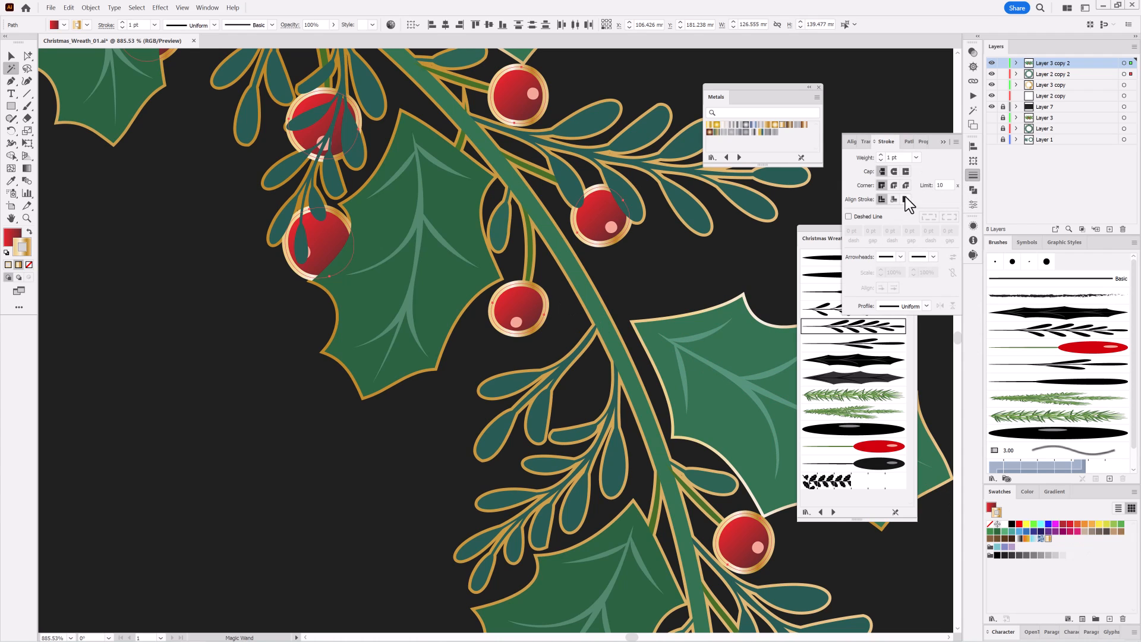
left_click(905, 198)
left_click(881, 160)
left_click(880, 160)
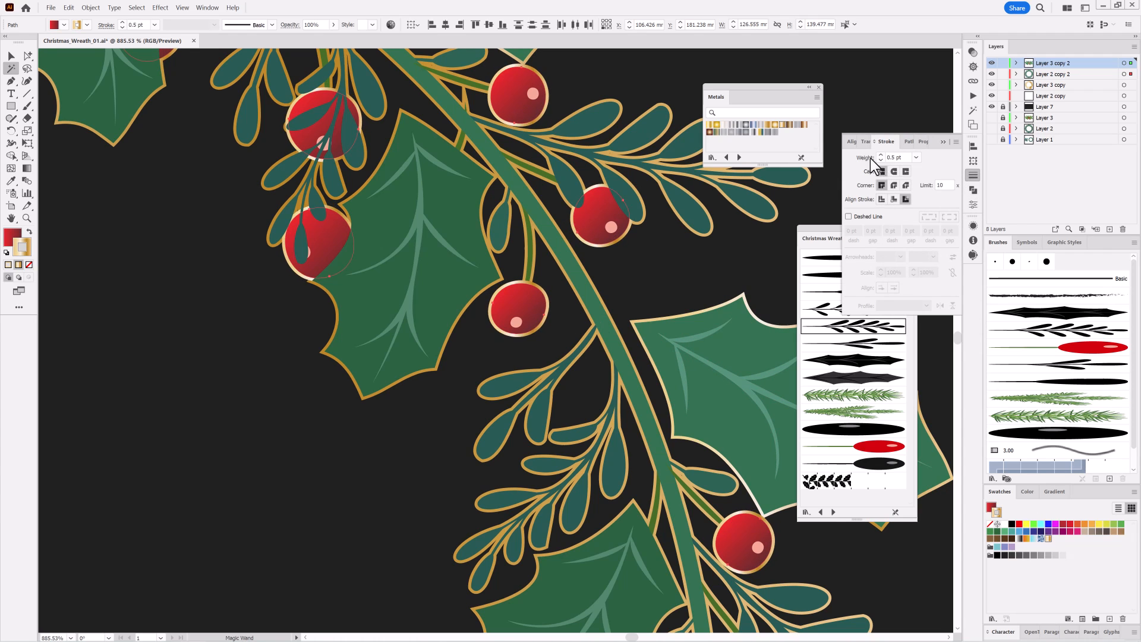
Select all artwork on Layer 2 copy 2 and Layer 3 copy 2, give its strokes round corner joins, and deselect it
mouse_move(546, 385)
left_mouse_down()
mouse_move(522, 410)
mouse_move(461, 407)
left_mouse_up()
mouse_move(350, 500)
left_mouse_down()
mouse_move(536, 356)
mouse_move(494, 375)
left_mouse_up()
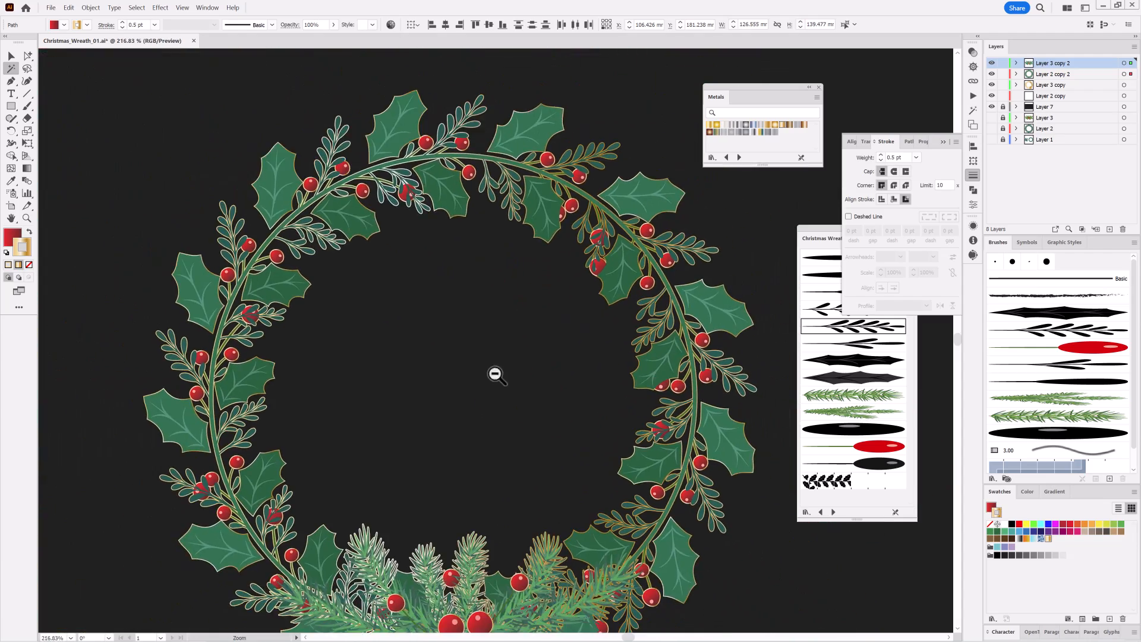
left_click_drag(532, 504, 554, 316)
left_click_drag(470, 457, 548, 478)
left_click_drag(621, 490, 612, 491)
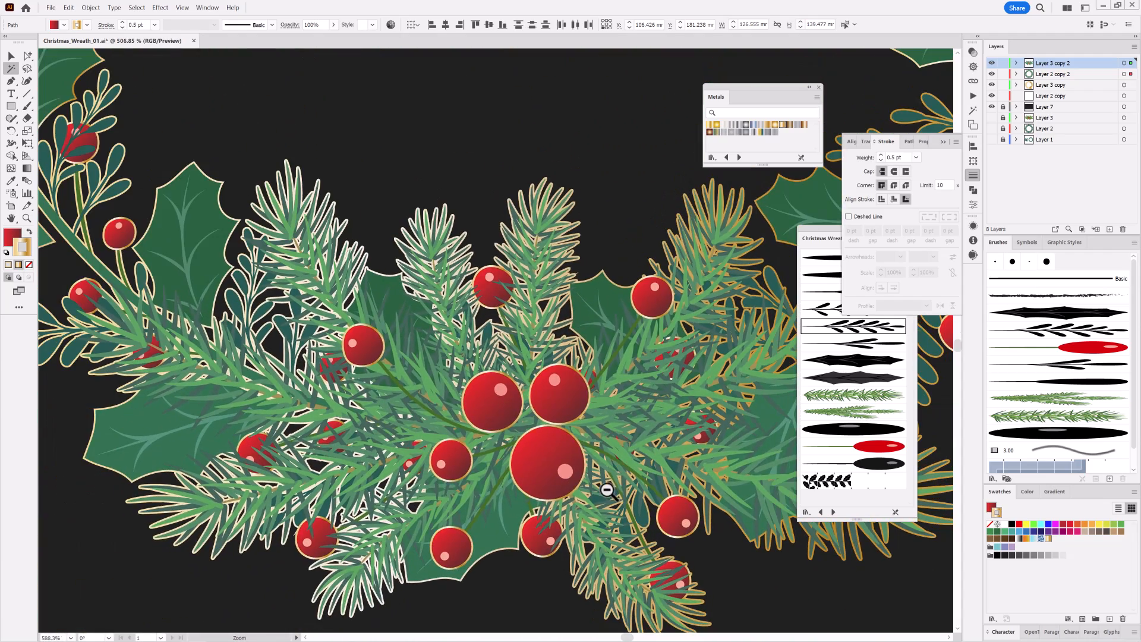
left_click(1124, 74)
left_click(1124, 63, "shift")
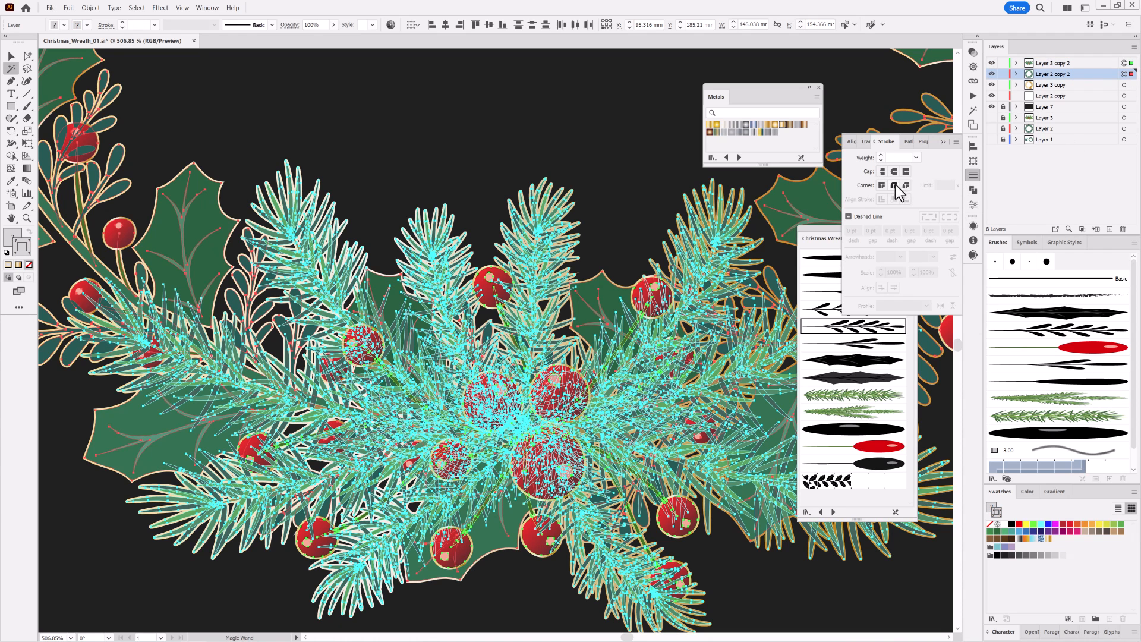
left_click_drag(631, 295, 588, 309)
left_click(289, 448, "ctrl")
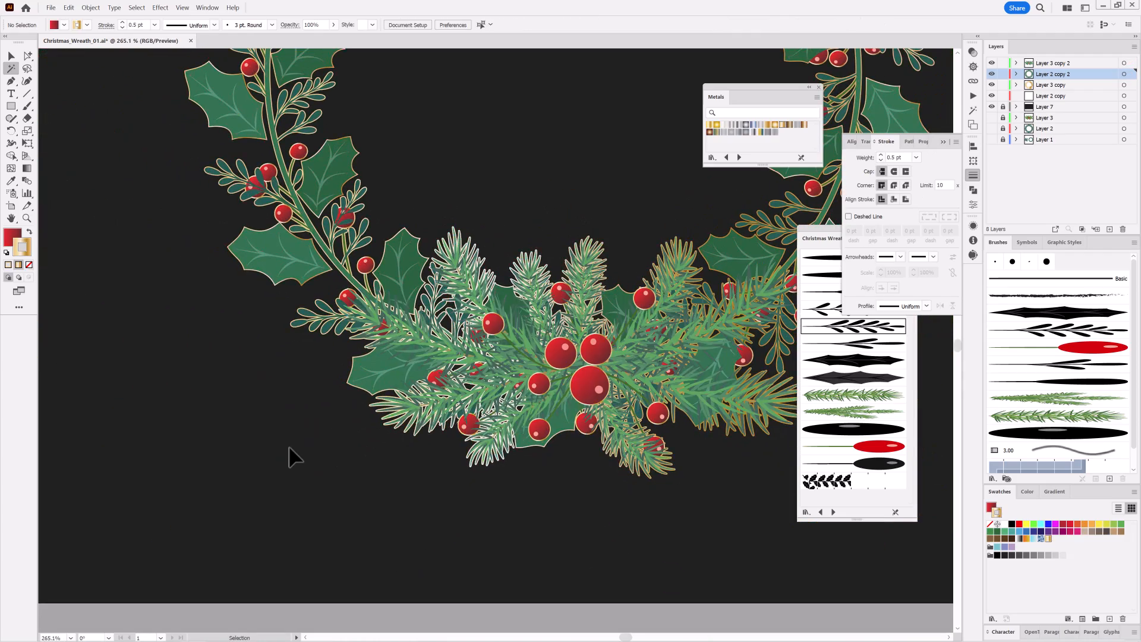
key("ctrl+0")
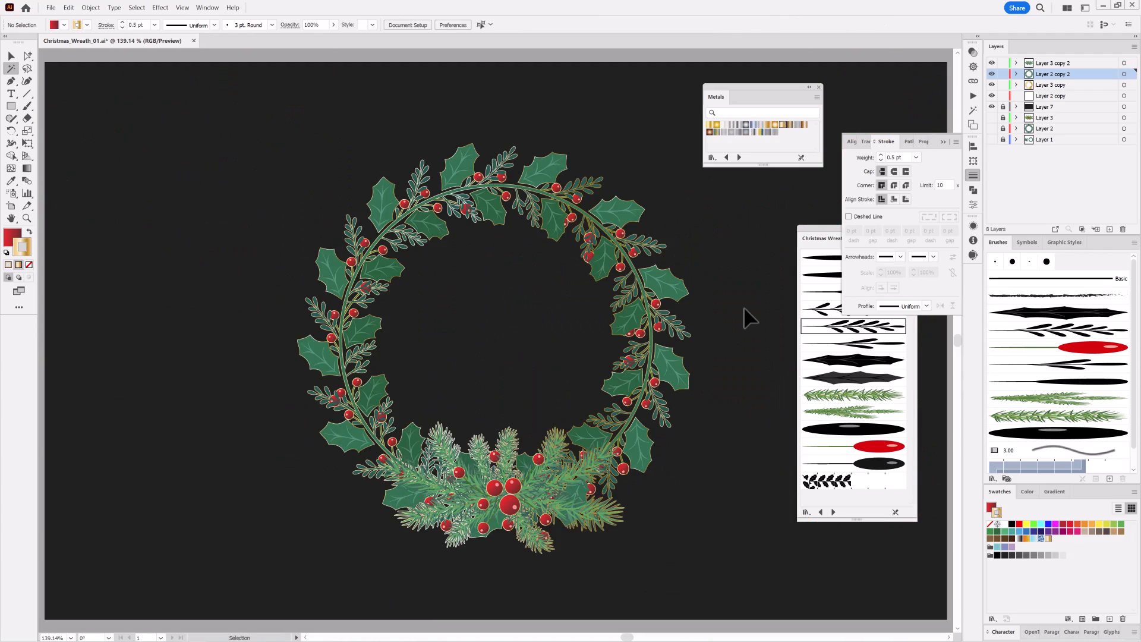